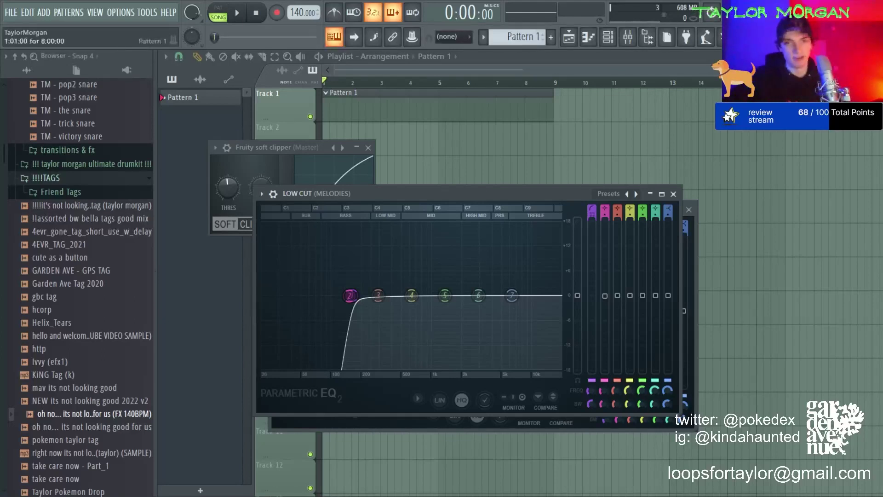
- Replace the Sampler channel with Xpand!2, load its suitcase preset, and open the channel's piano roll
left_click(452, 102)
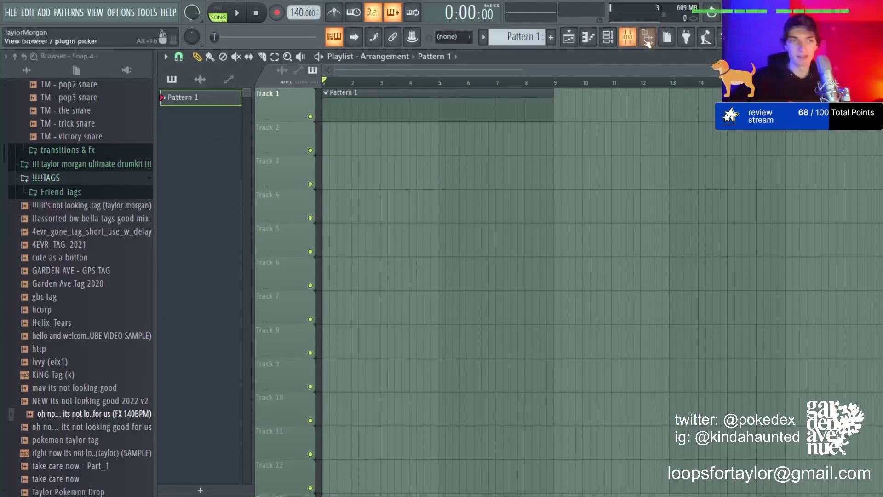
left_click(600, 37)
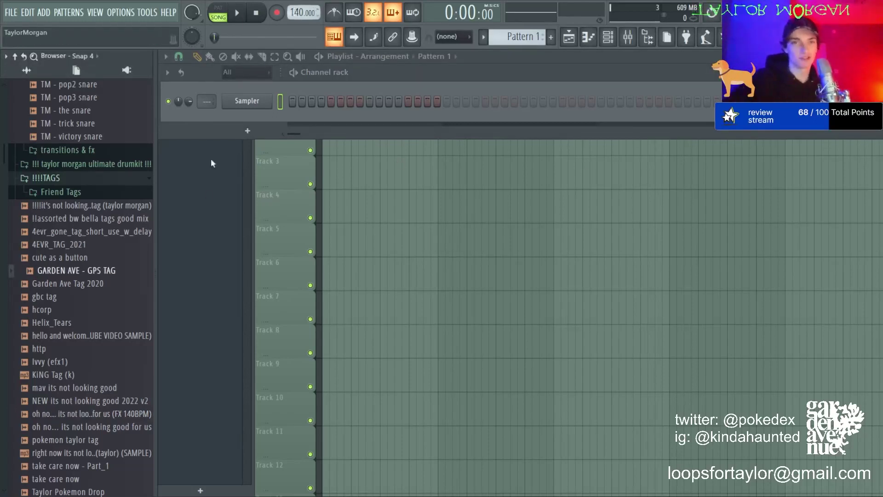
left_click(618, 166)
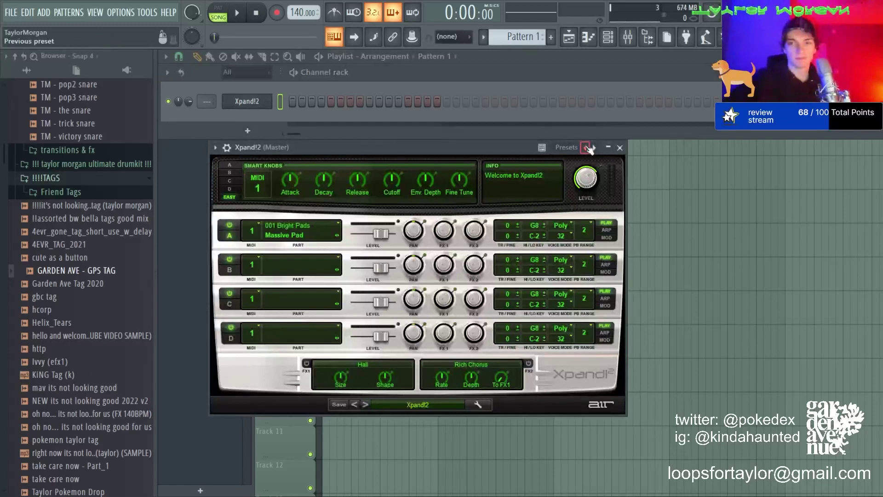
left_click(585, 148)
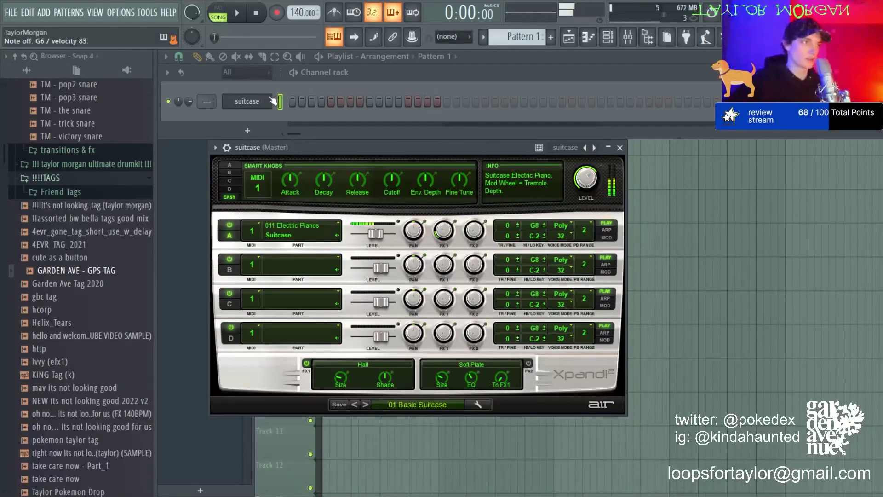
key("F7")
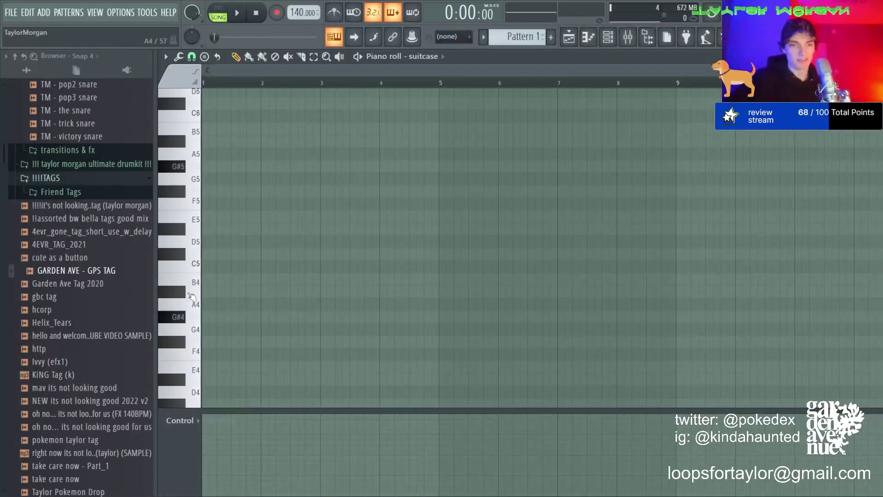
- Draw a two-bar chord of G#4, B4, D#5 and F#5 starting at bar 1 and play it back
left_click_drag(218, 317, 320, 316)
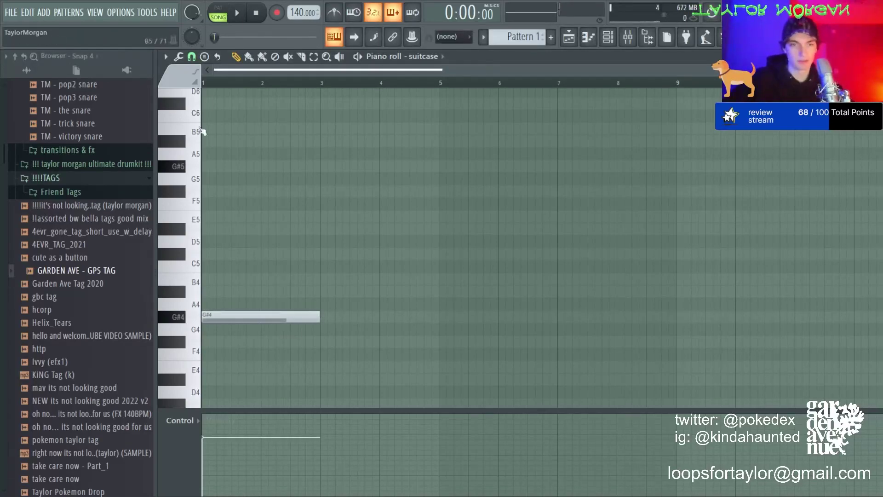
scroll(220, 82, "up", 4)
left_click(239, 277)
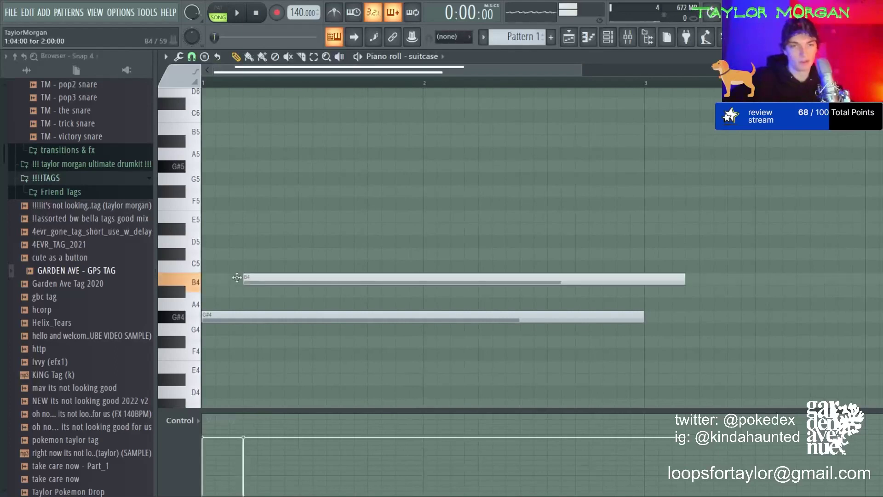
right_click(239, 277)
left_click(239, 277)
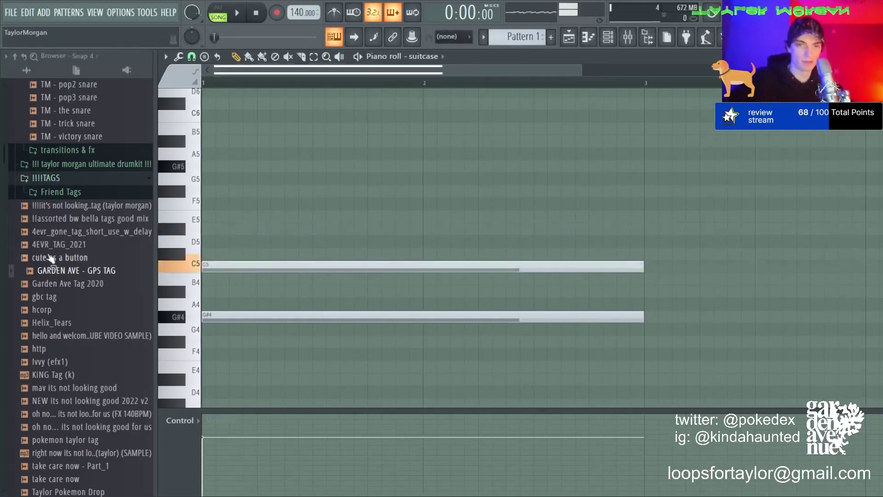
right_click(216, 280)
left_click(230, 278)
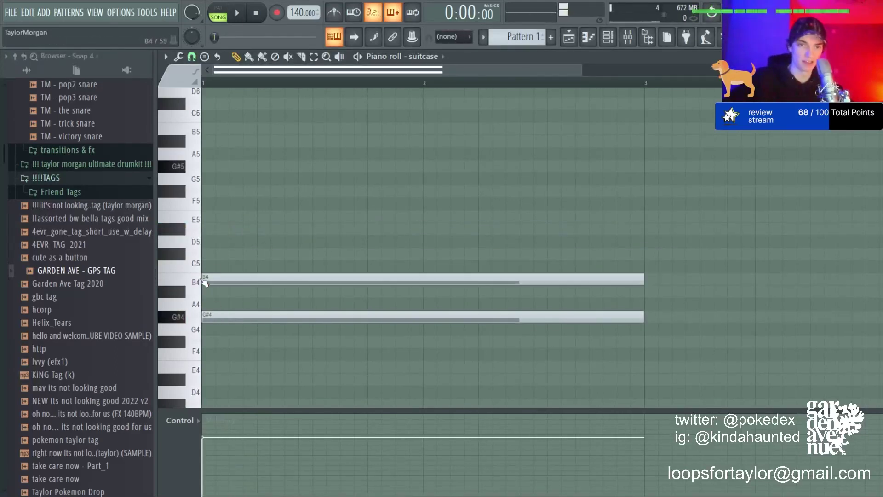
left_click(239, 229)
left_click(239, 191)
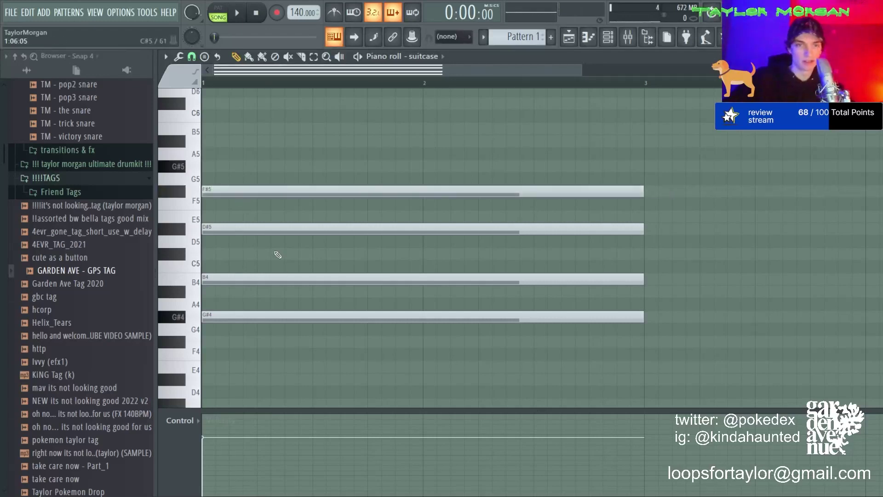
scroll(321, 79, "down", 4)
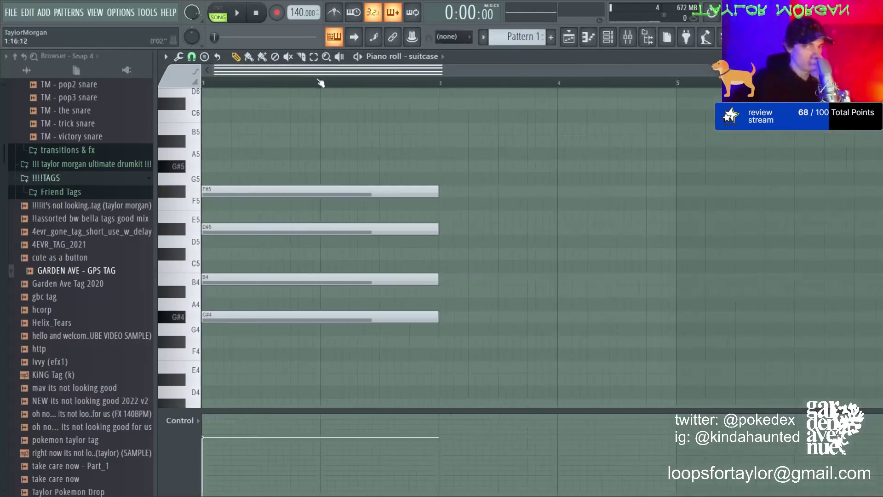
key("space")
key("space")
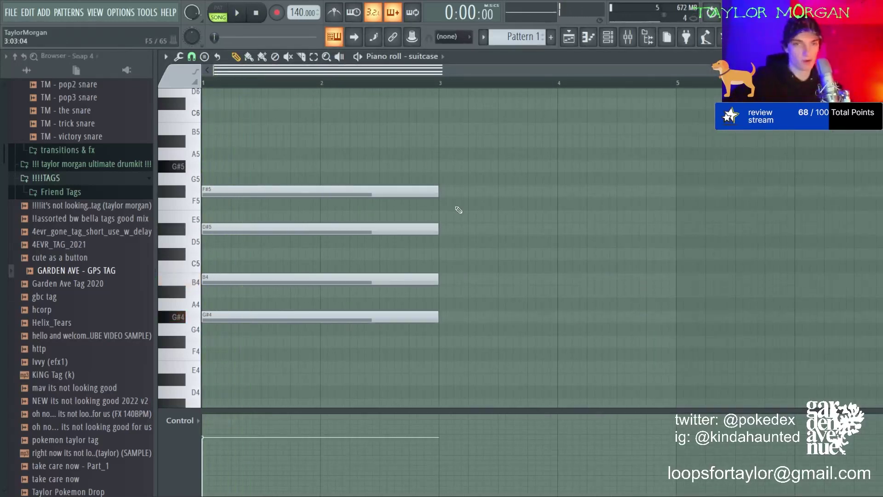
- Clear the chord down to its G#4 root and redraw B4 from 1:07 to the end of bar 2
key("ctrl+a")
key("ctrl+d")
right_click(230, 278)
right_click(249, 229)
right_click(262, 191)
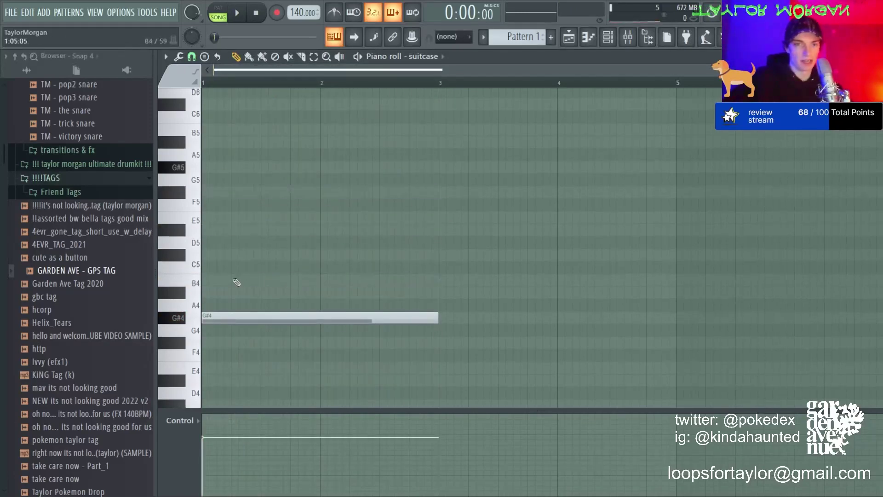
left_click(235, 279)
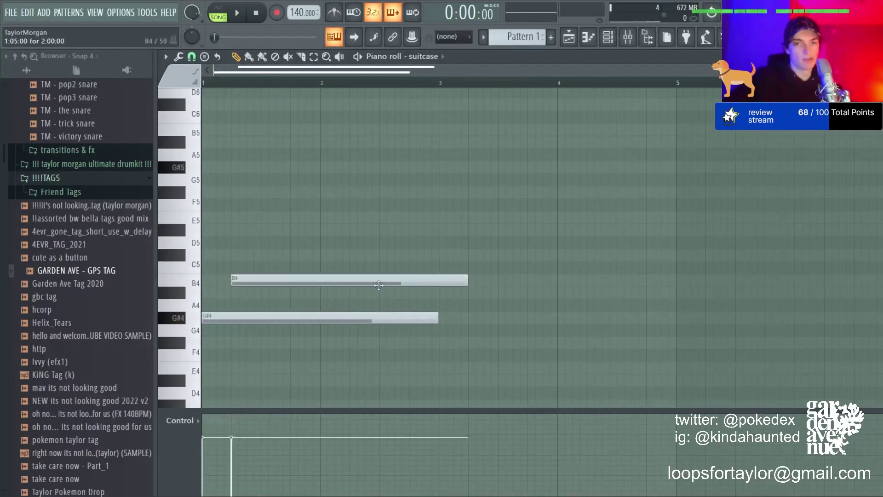
left_click_drag(372, 284, 387, 284)
left_click_drag(483, 279, 439, 280)
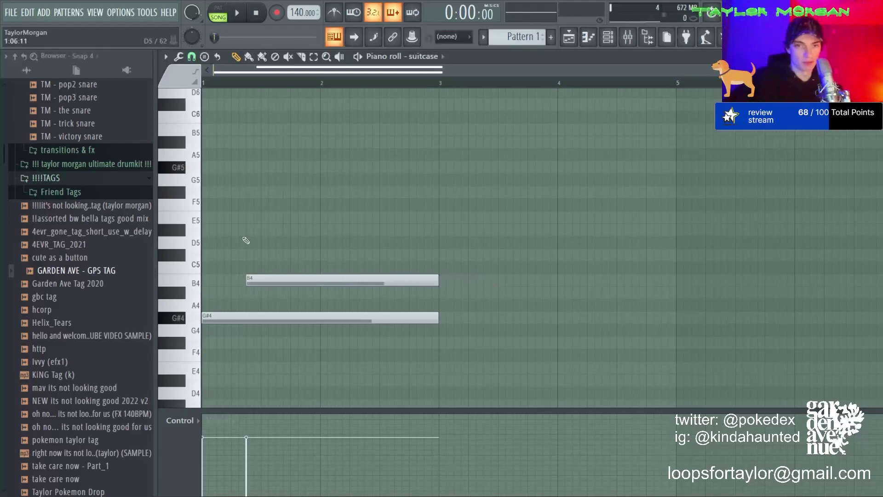
- Move B4 to start at 1:03 and add D#5 and F#5 notes from 1:07 to the end of bar 2
left_click(234, 230)
left_click_drag(420, 232, 440, 231)
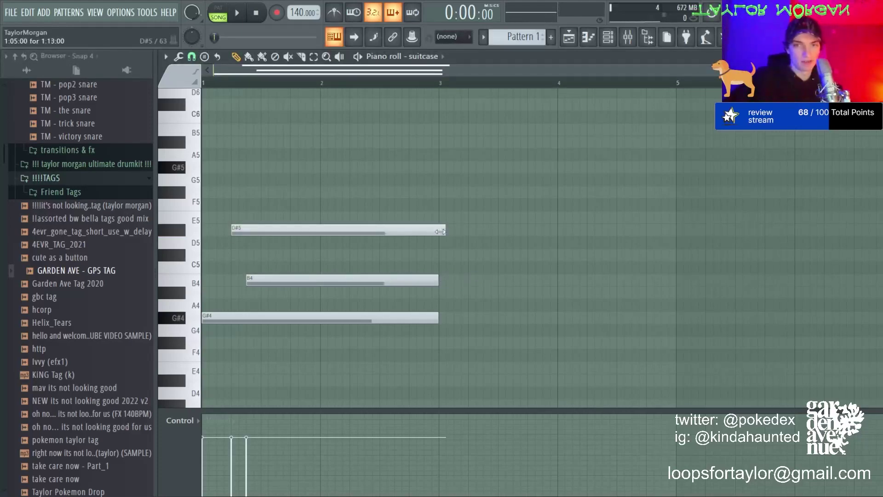
right_click(433, 231)
left_click_drag(274, 280, 259, 279)
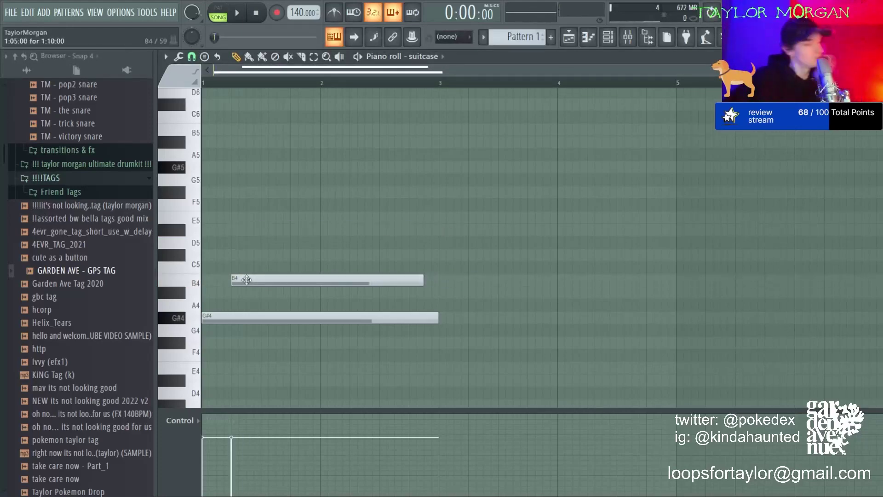
left_click(242, 234)
left_click_drag(271, 231, 279, 232)
left_click(249, 192)
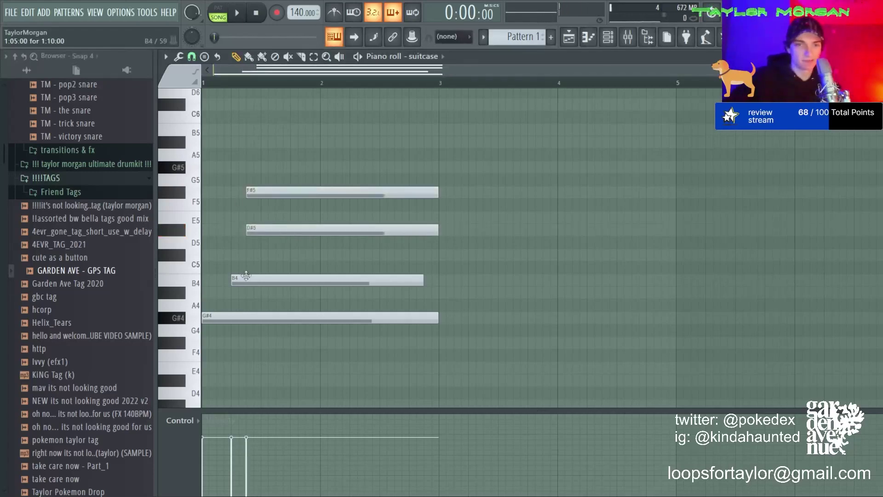
left_click_drag(235, 280, 221, 279)
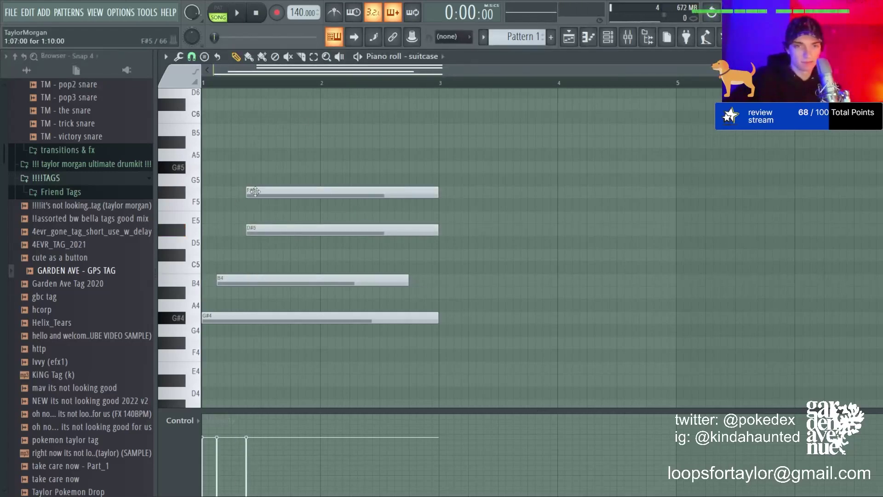
- Slice the D#5 note at 1:13 and nudge the F#5 note slightly later off the grid
left_click(302, 57)
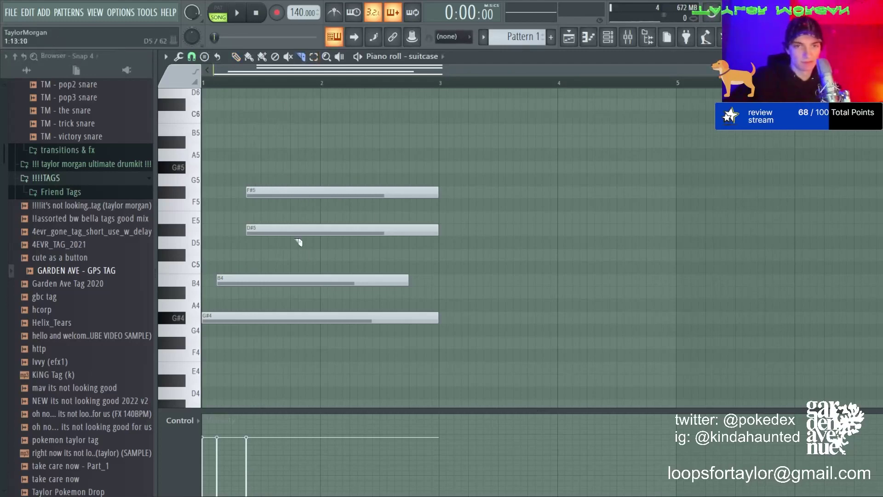
left_click_drag(296, 242, 293, 221)
left_click(236, 56)
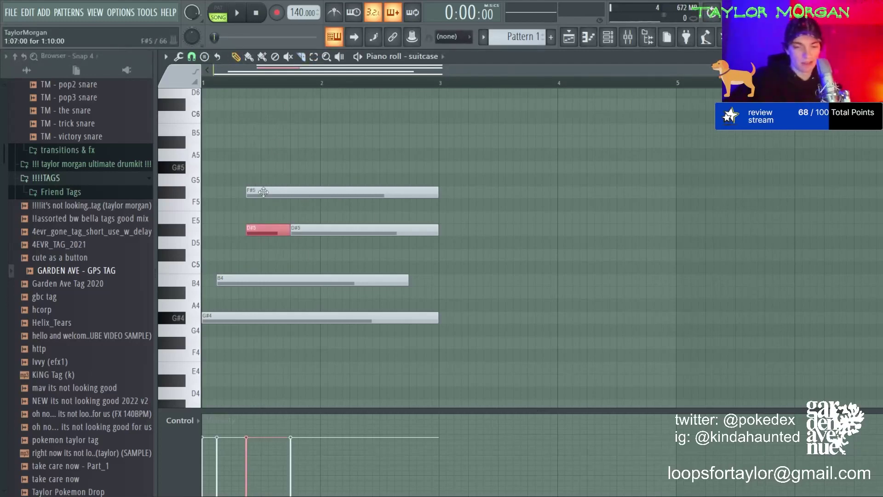
left_click_drag(263, 192, 266, 193)
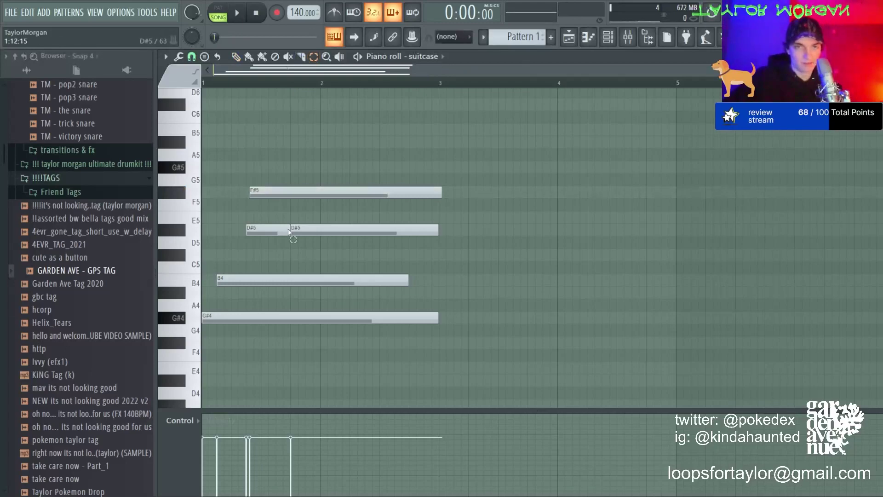
key("space")
key("space")
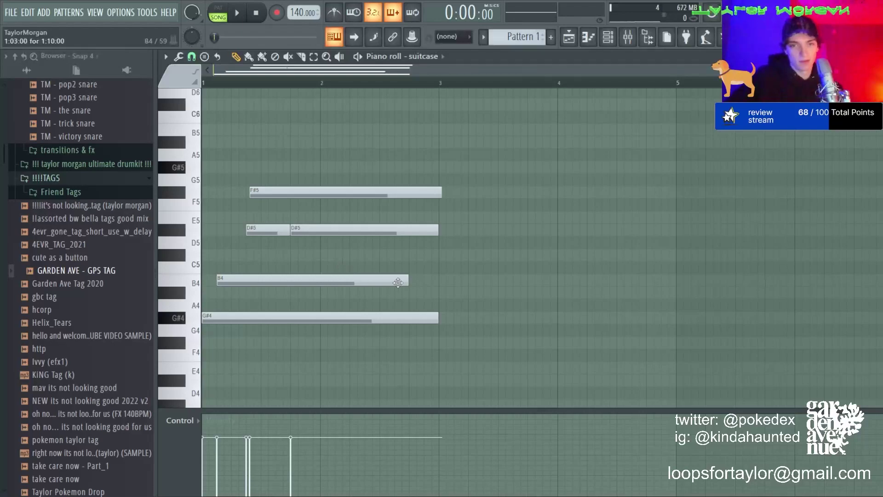
- Shorten B4 to end at 2:05, repeat it for six steps, and add a six-step A#4 at 2:11
left_click_drag(407, 281, 349, 281)
left_click(350, 280)
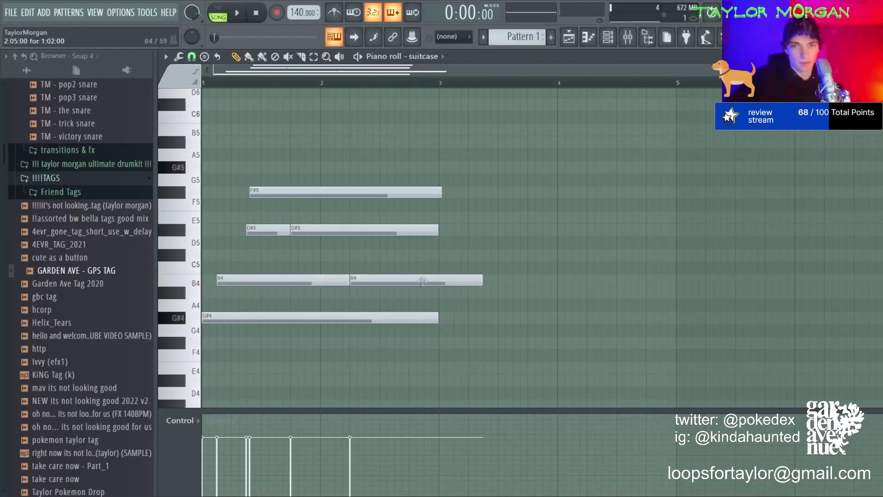
left_click_drag(482, 280, 393, 280)
left_click(398, 293)
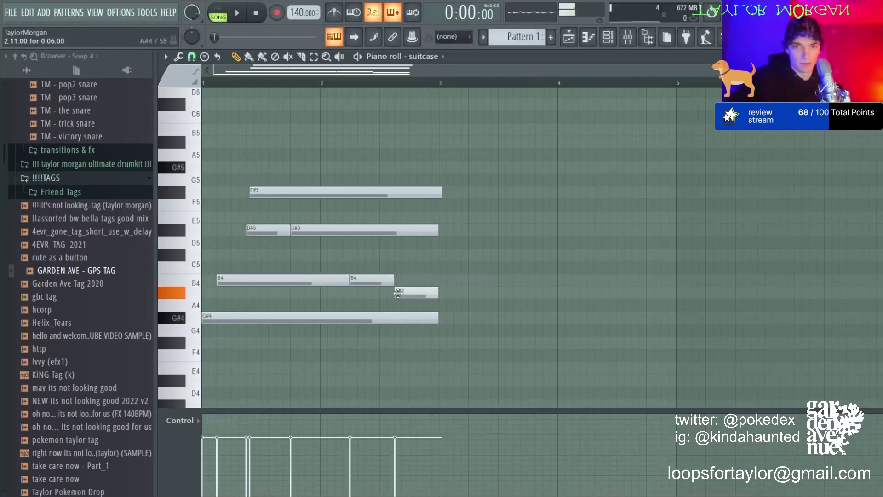
- Trim the F#5 overhang at bar 3 and duplicate the two-bar phrase into bars 3 and 4 during playback
key("c")
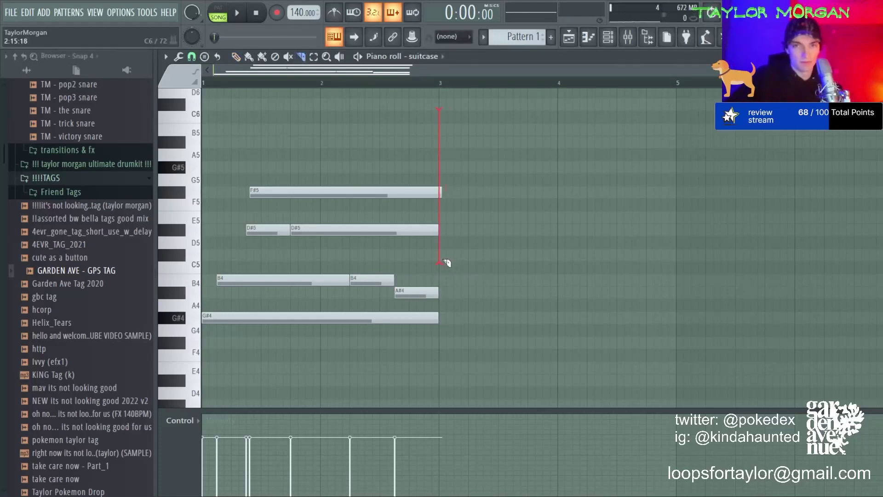
key("space")
left_click(236, 56)
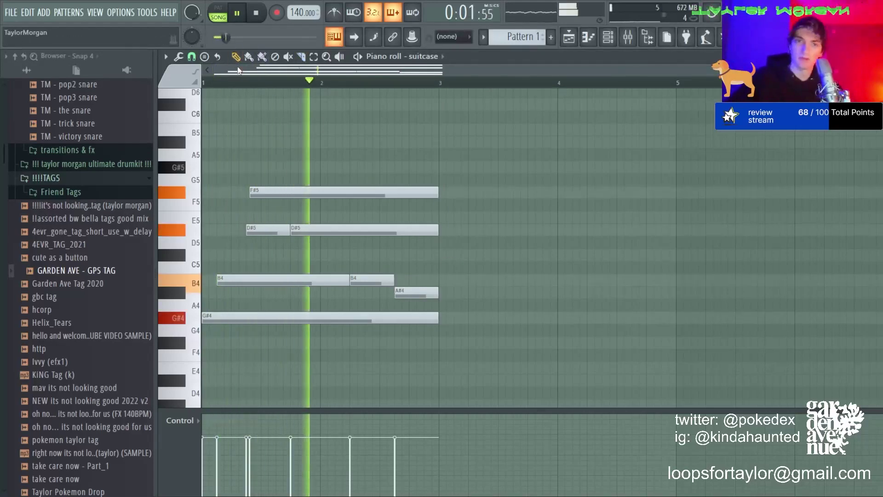
key("ctrl+b")
key("ctrl+d")
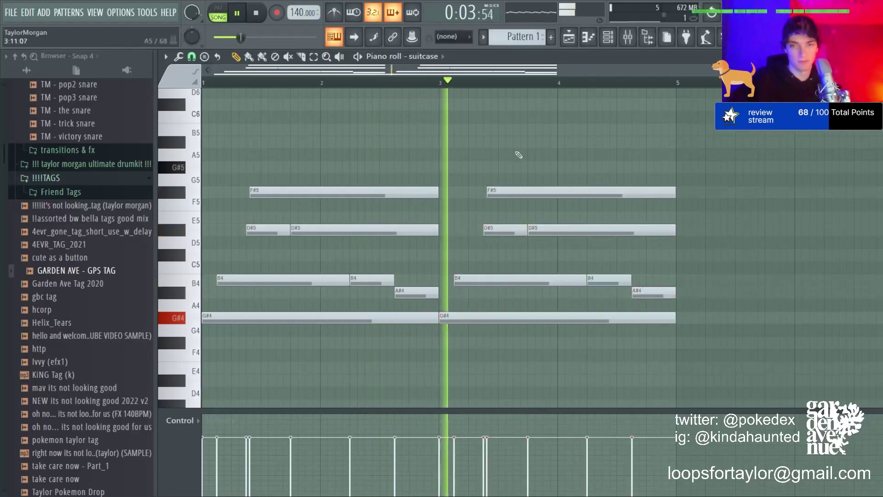
key("space")
- Delete the long B4, both D#5 notes and the F#5 from the copied phrase in bars 3 and 4
right_click(478, 281)
right_click(508, 232)
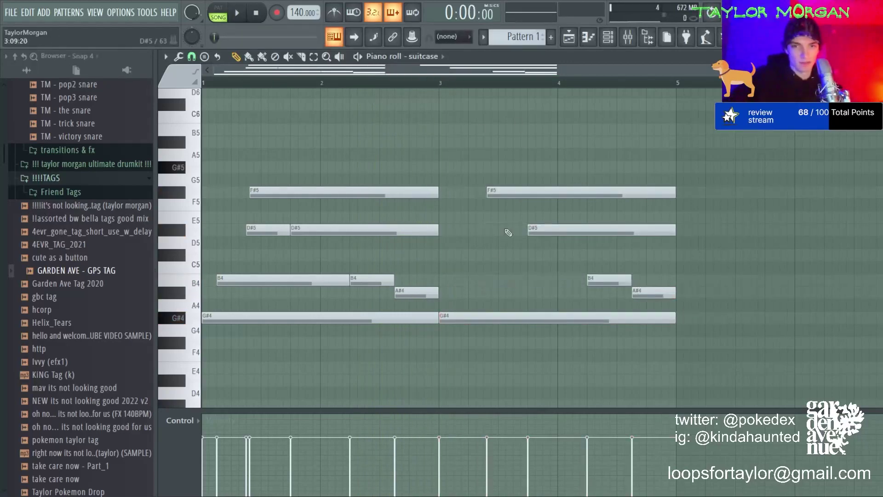
right_click(536, 192)
right_click(563, 233)
- Add B4 from 3:05 to bar 4 and D#5 from 3:05 to 4:05, and remove the short B4 and A#4 in bar 4
left_click(472, 232)
left_click(472, 281)
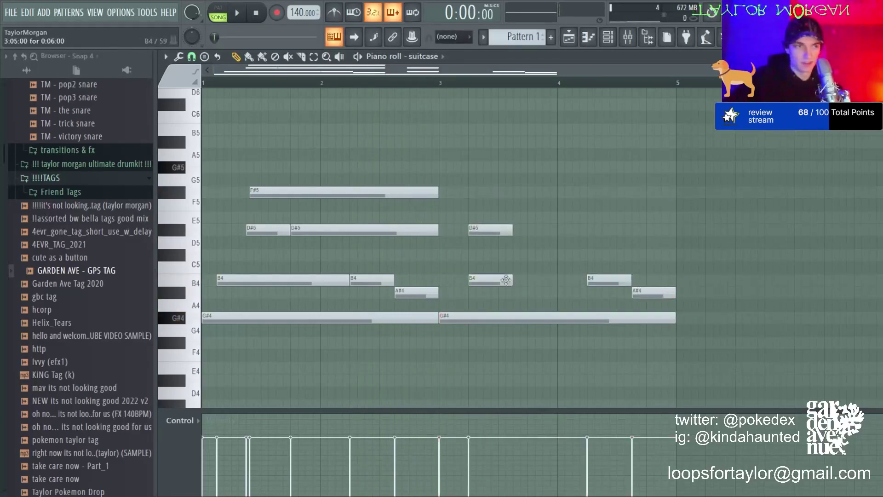
left_click_drag(512, 281, 555, 280)
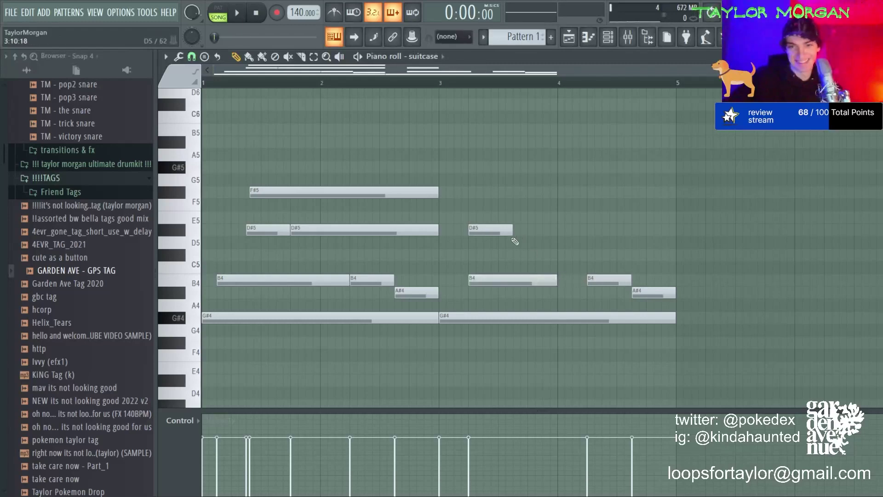
left_click_drag(512, 232, 587, 232)
right_click(609, 281)
right_click(653, 293)
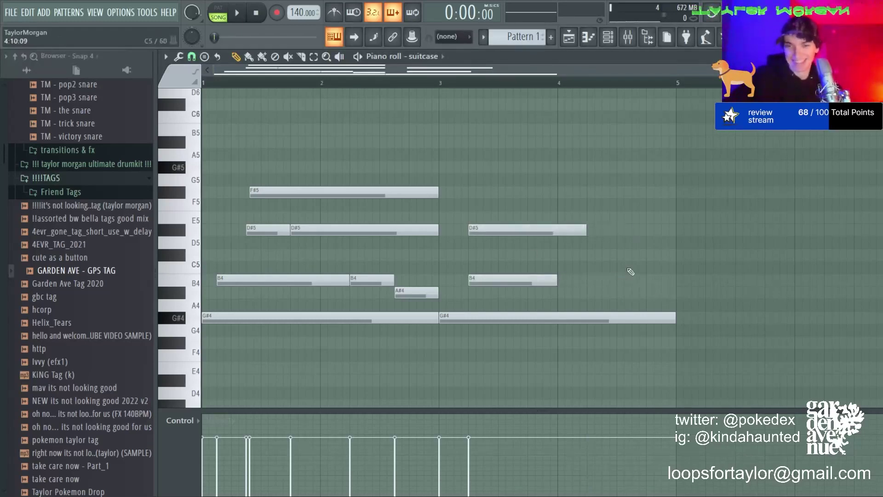
- Draw a short melody in bar 4: A#5 at 4:05, A#5 at 4:09, B5 at 4:11 and A#5 at 4:13
left_click(593, 142)
left_click_drag(704, 143, 670, 143)
left_click(630, 142)
left_click(640, 147)
left_click(637, 129)
left_click(650, 142)
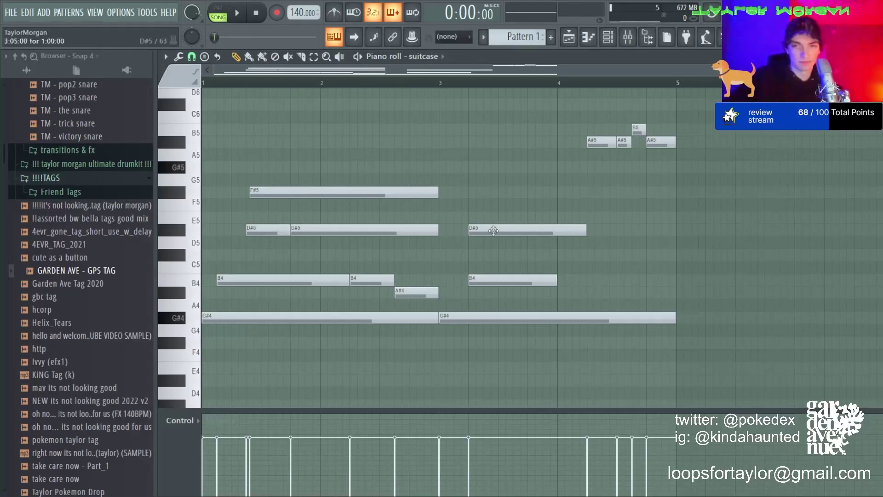
- Rework the second chord with D#5 spanning bars 3 and 4, B4 extended to 4:05, and the G#4 bass note lowered to E4
left_click_drag(491, 229, 462, 229)
left_click_drag(556, 229, 675, 229)
left_click_drag(556, 279, 591, 279)
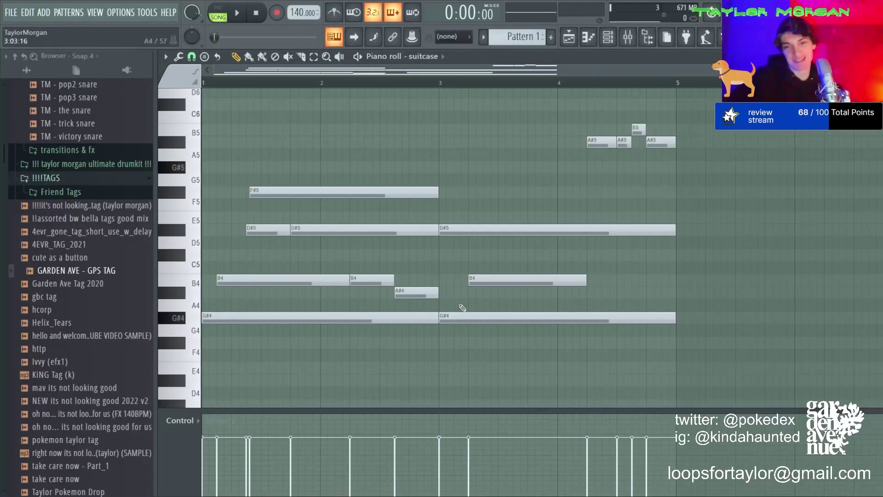
left_click_drag(460, 317, 458, 367)
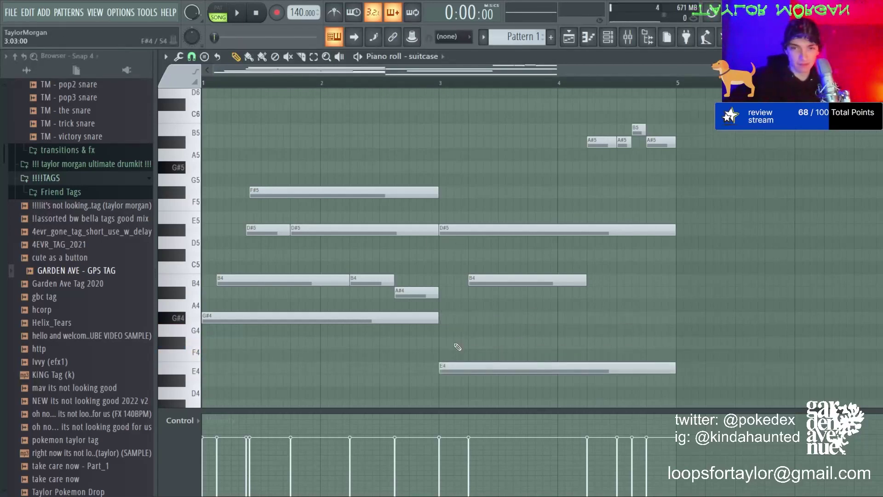
- Add F#4 at 3:03 and G#4 at 3:05 to the second chord, and nudge the B4 in bar 3 slightly later
left_click(458, 343)
left_click(472, 318)
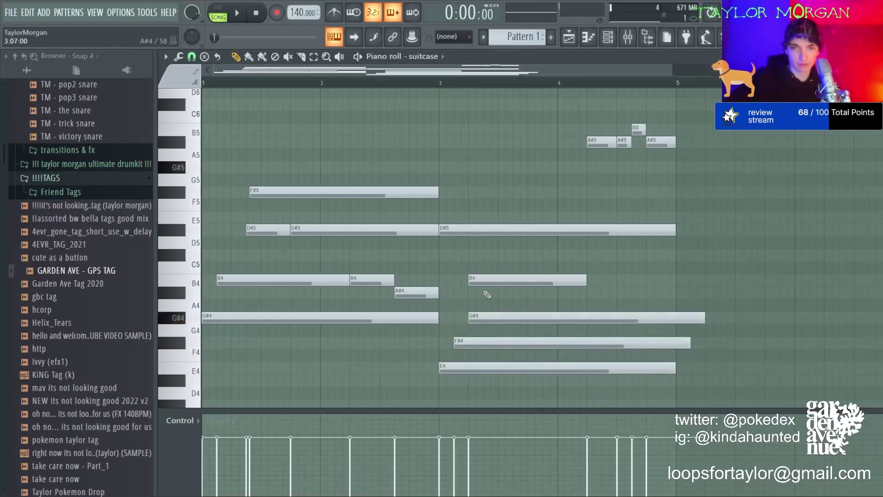
left_click(480, 276)
left_click_drag(479, 277, 482, 277)
- Divide the long D#5 over bars 3 and 4 into two notes at 3:13, and trim F#4 and G#4 at bar 5
left_click(477, 229)
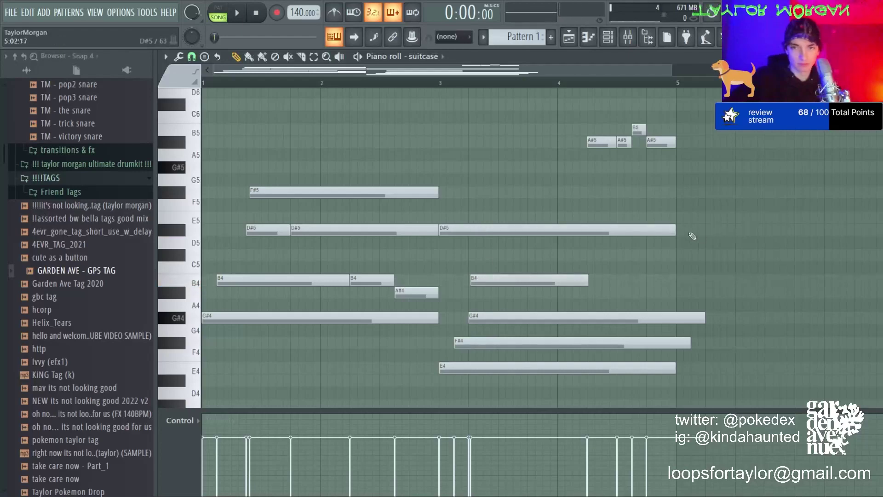
left_click_drag(670, 229, 527, 229)
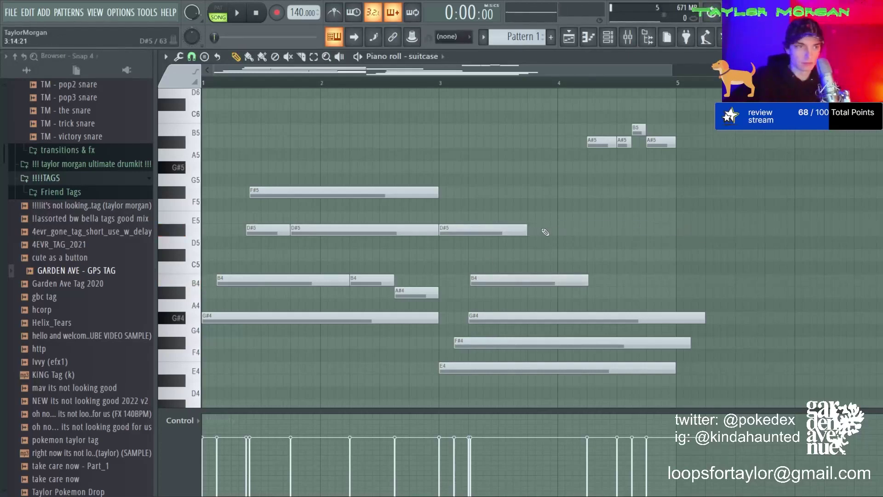
left_click(543, 228)
left_click_drag(616, 229, 675, 228)
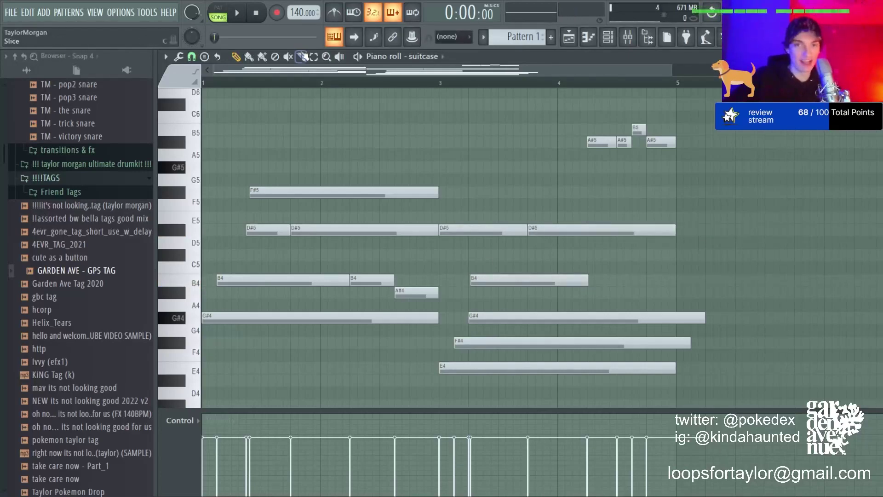
left_click_drag(686, 384, 685, 387)
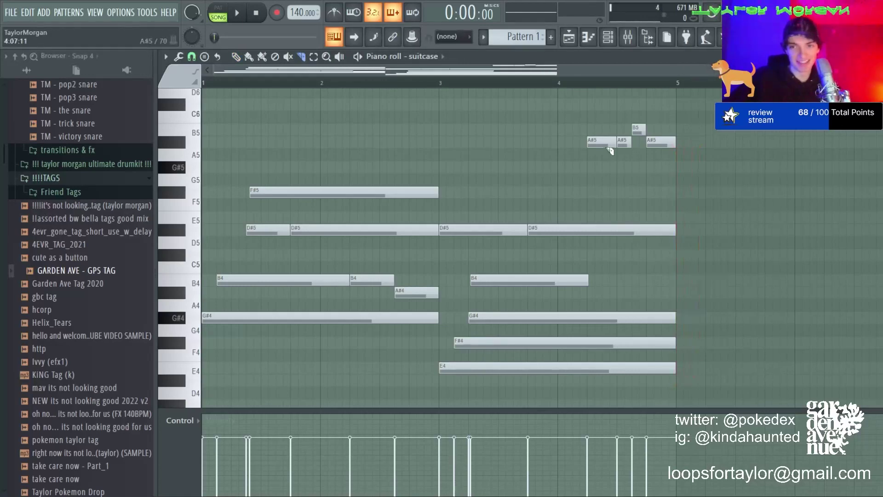
- Delete the long F#4 at 3:03 and play the loop before and after to compare
scroll(512, 83, "down", 2)
key("space")
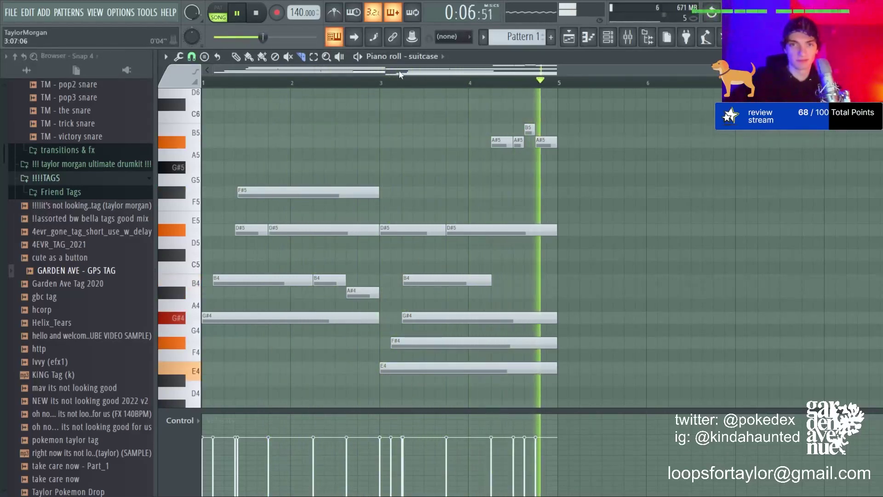
key("space")
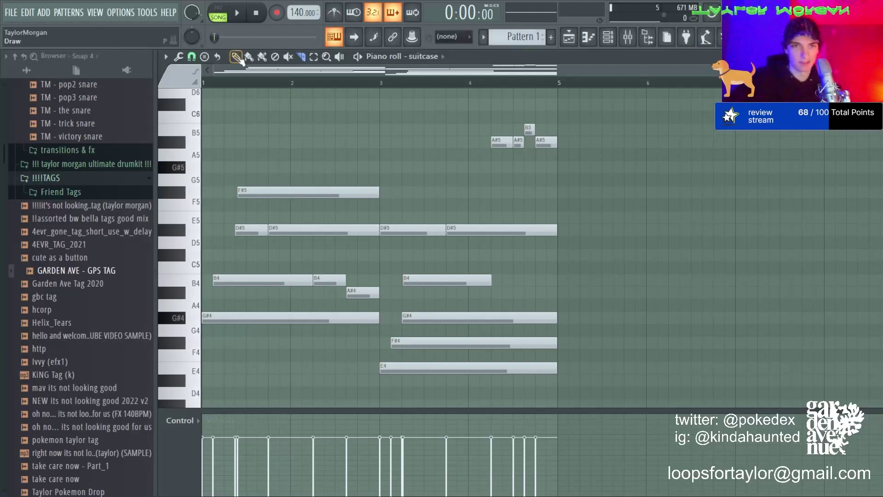
right_click(403, 345)
key("space")
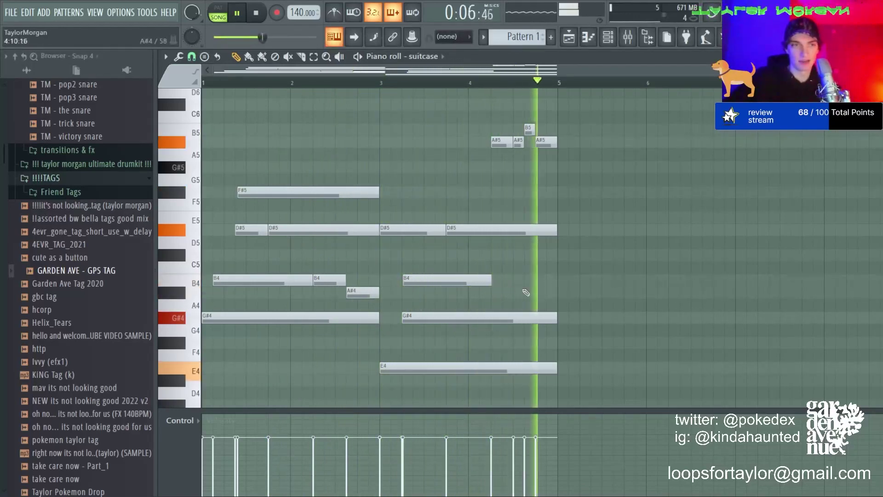
key("space")
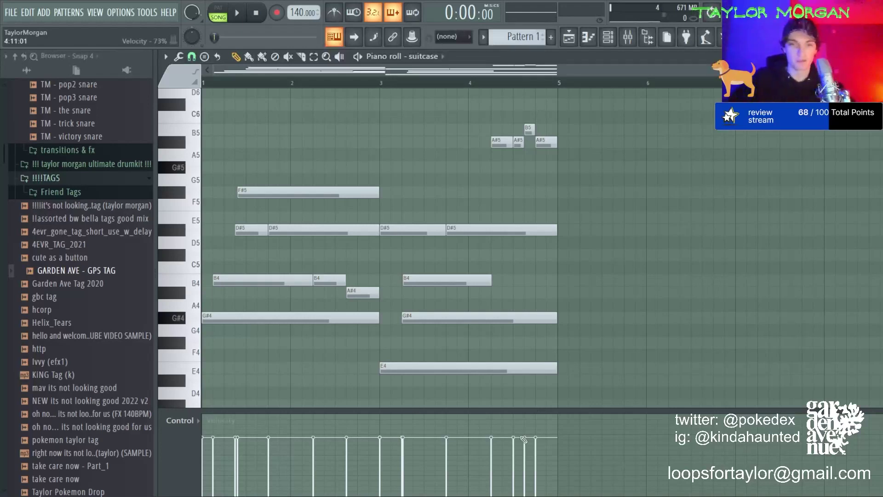
- Draw a two-step F#4 at 3:03 as a short passing note and play the loop
left_click(394, 342)
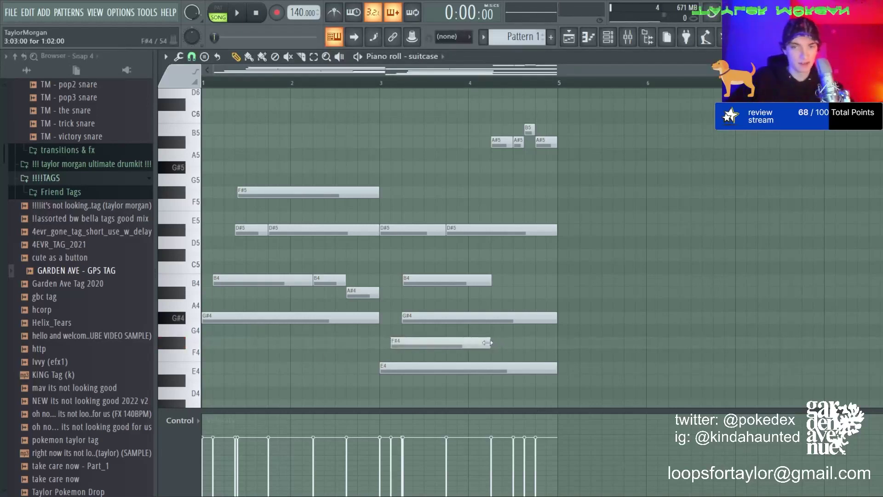
left_click_drag(501, 343, 400, 344)
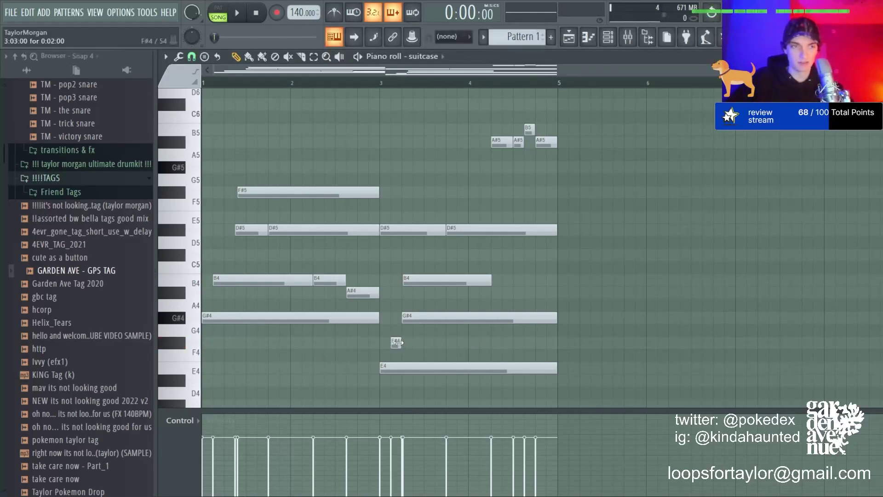
key("space")
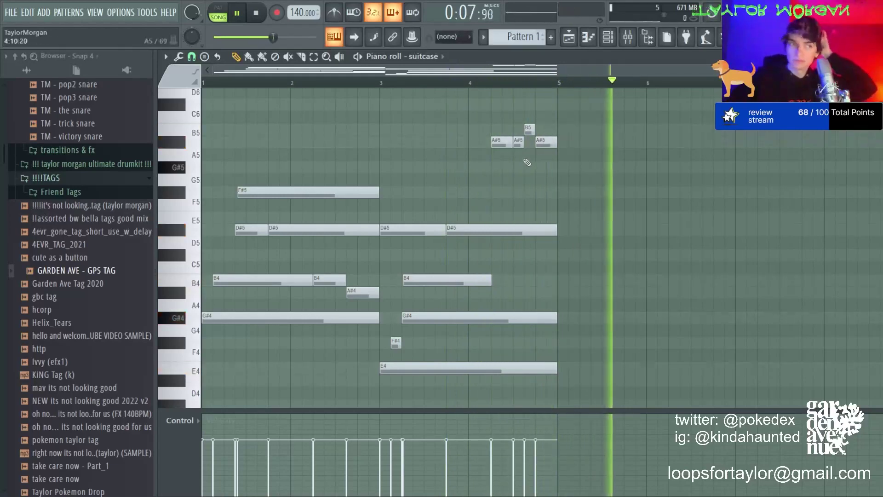
key("space")
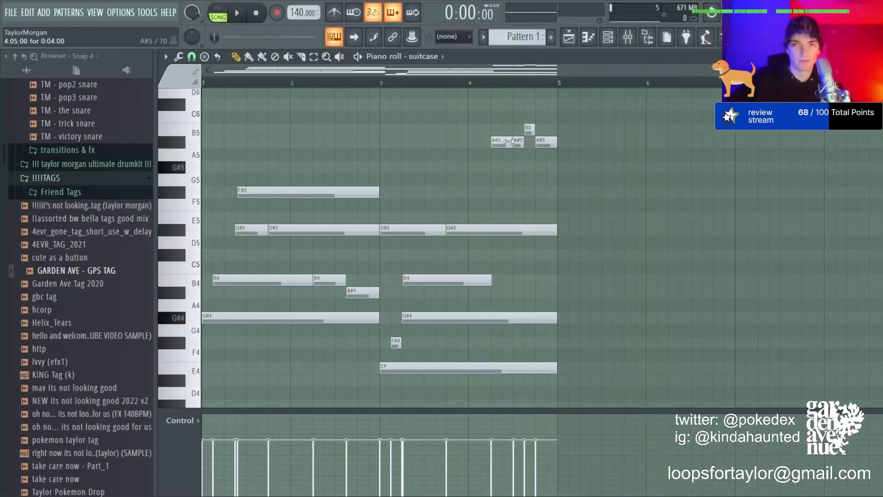
- Shorten the first A#5 in bar 4 to two steps and lower the velocity of the four melody notes
left_click_drag(509, 141, 497, 141)
left_click(313, 57)
left_click_drag(479, 110, 580, 158)
scroll(686, 152, "down", 3)
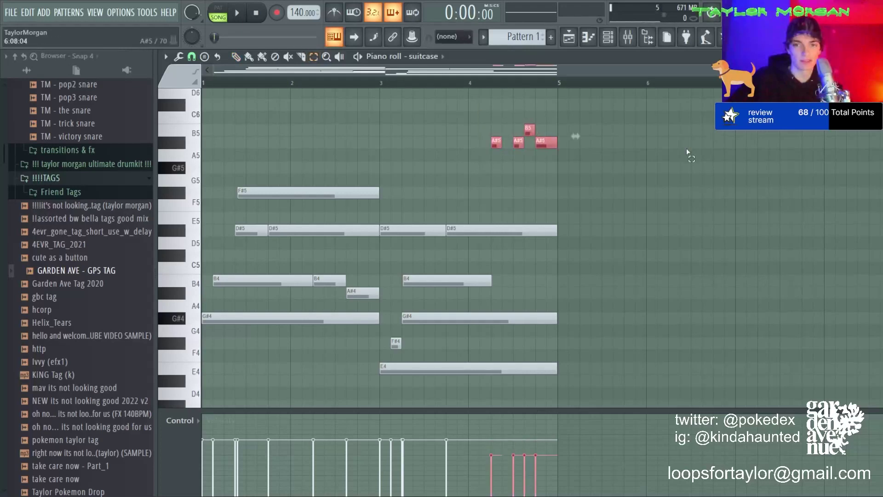
- Lower the velocity of all notes to one even level and duplicate the four-bar phrase into bars 5 to 8
key("ctrl+a")
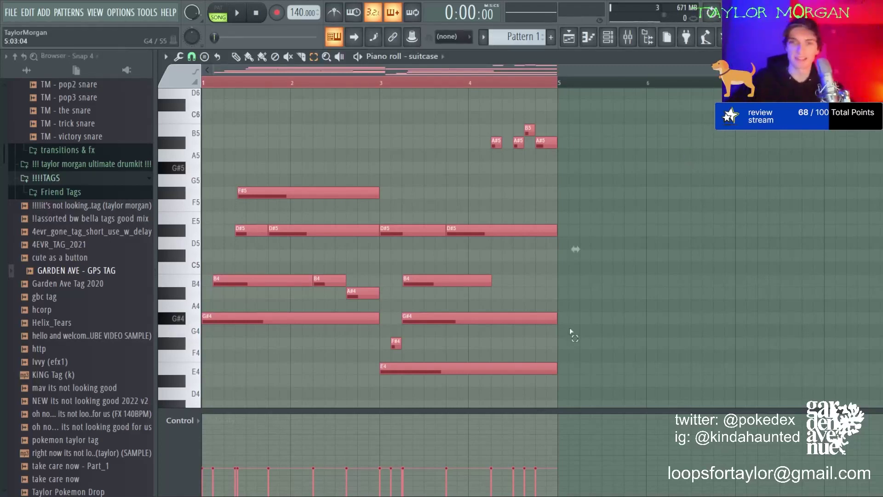
key("space")
left_click(433, 129)
key("ctrl+b")
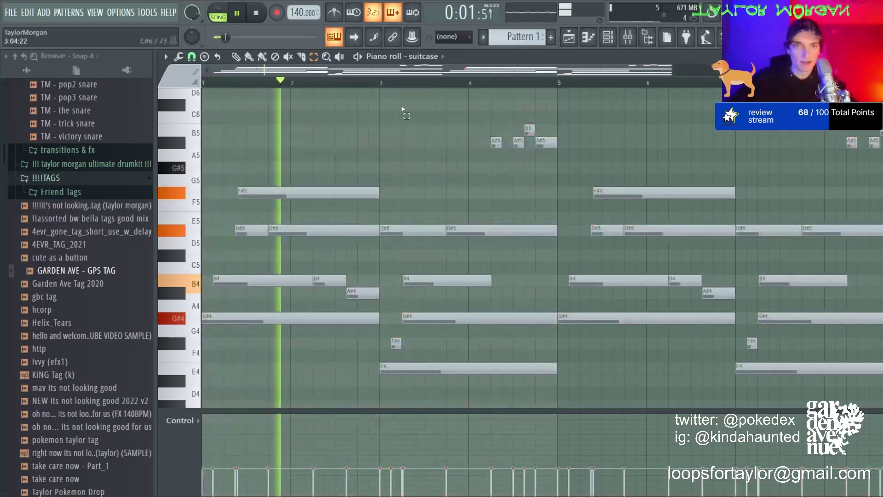
key("space")
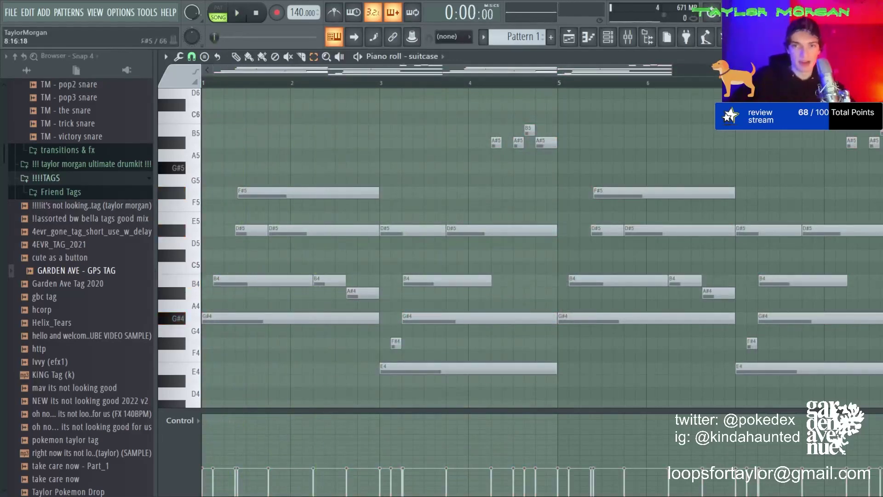
- Delete the last three melody notes in bar 4 and extend the A#5 at 4:05 to 4:11
left_click_drag(567, 132, 509, 125)
right_click(516, 146)
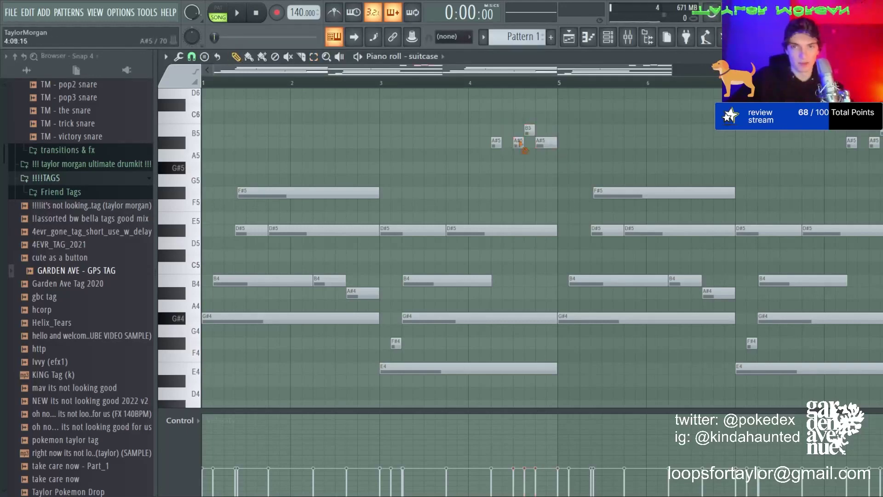
left_click_drag(500, 143, 523, 143)
- Try B5 and F#5 in turn as the closing melody note from 4:11 to bar 5
left_click(527, 131)
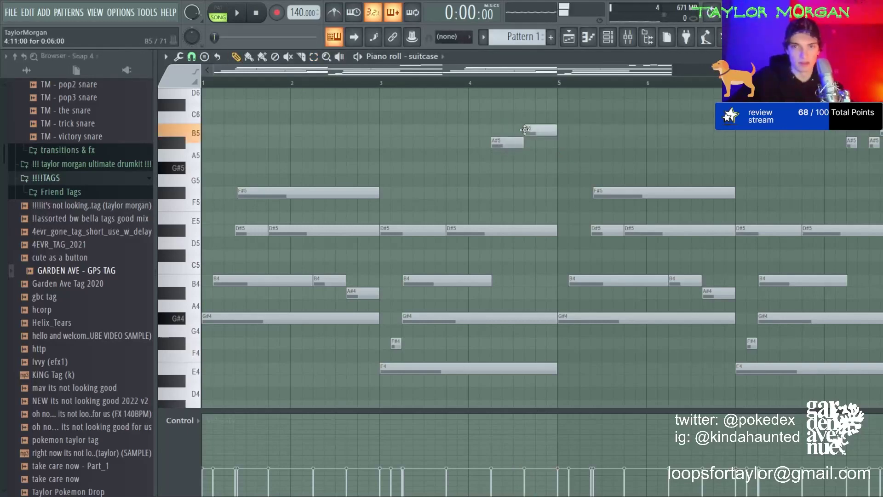
right_click(548, 130)
left_click(526, 193)
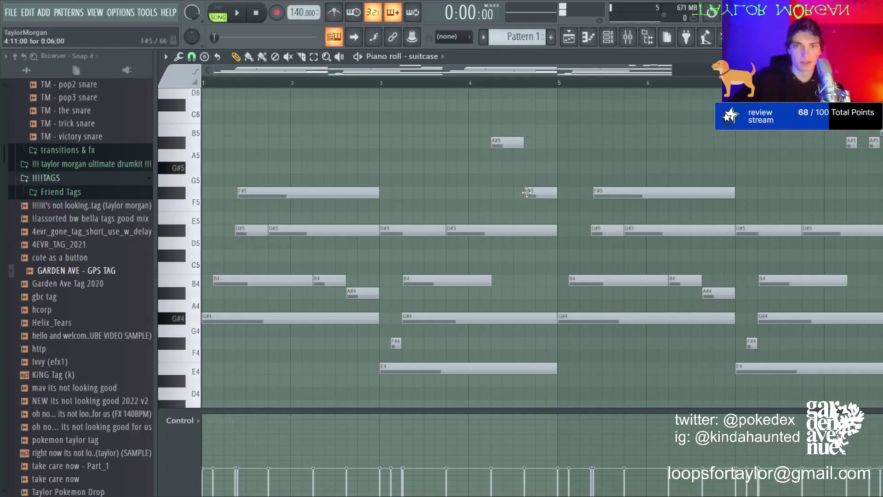
- Replace the bar 4 melody with F#5 at 4:05 and A#5 at 4:11, each six steps long
right_click(517, 144)
right_click(529, 191)
left_click(508, 192)
left_click(529, 143)
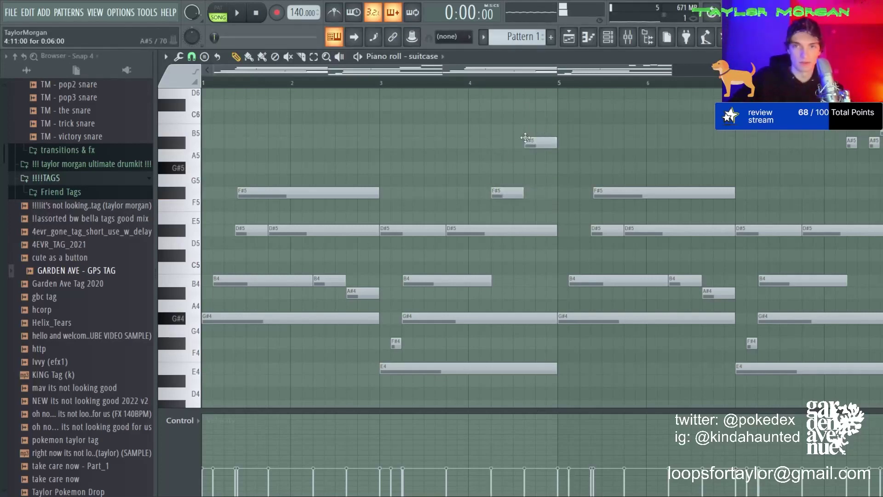
- Raise the F#5 at 4:05 to B5 and listen to the pattern
scroll(551, 88, "down", 2)
key("space")
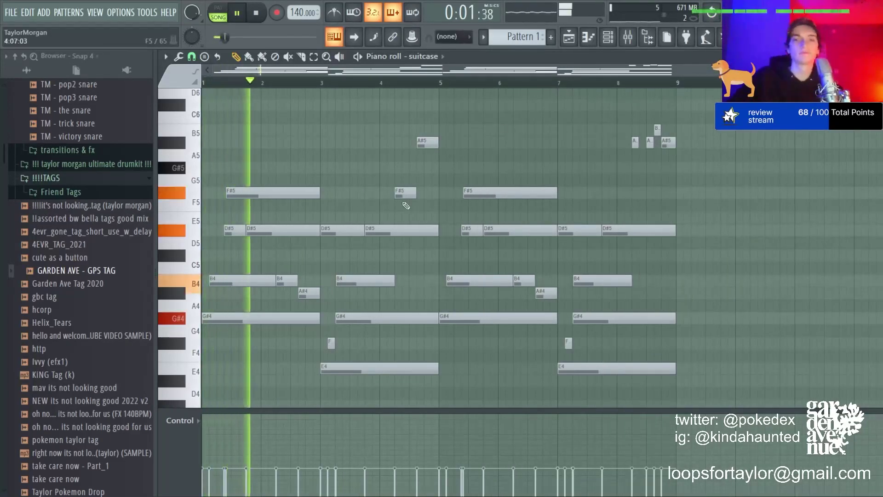
left_click_drag(403, 194, 403, 131)
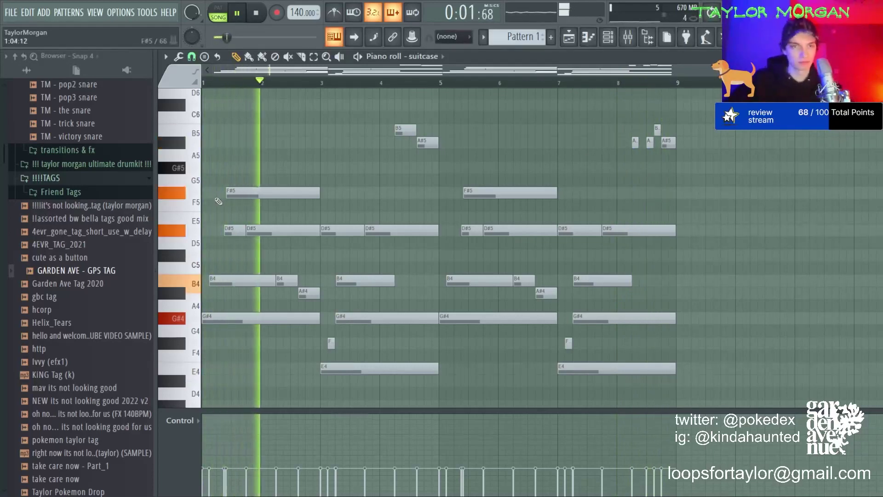
key("space")
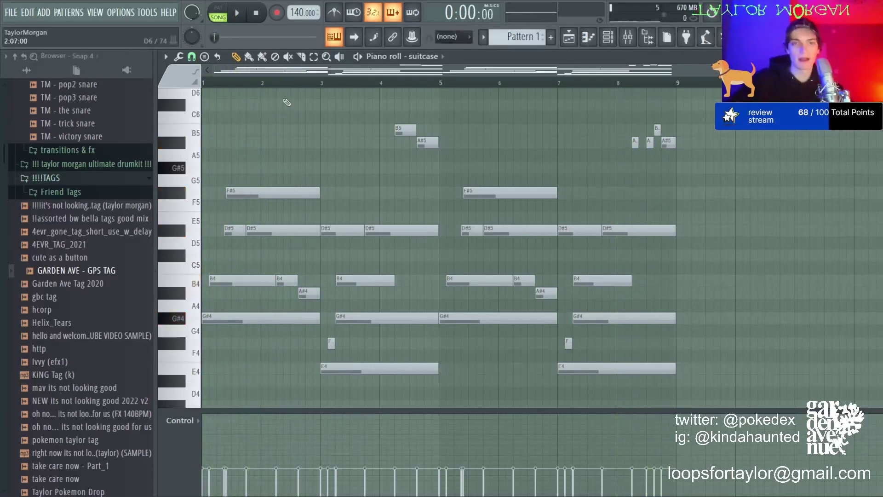
- Duplicate the four long G#4 and E4 bass notes one octave lower as G#3 and E3 across all eight bars
scroll(286, 102, "down", 2)
left_click(314, 56)
left_click_drag(256, 251, 282, 314)
left_click_drag(364, 329, 393, 367)
left_click_drag(513, 267, 523, 310)
left_click_drag(589, 321, 611, 347)
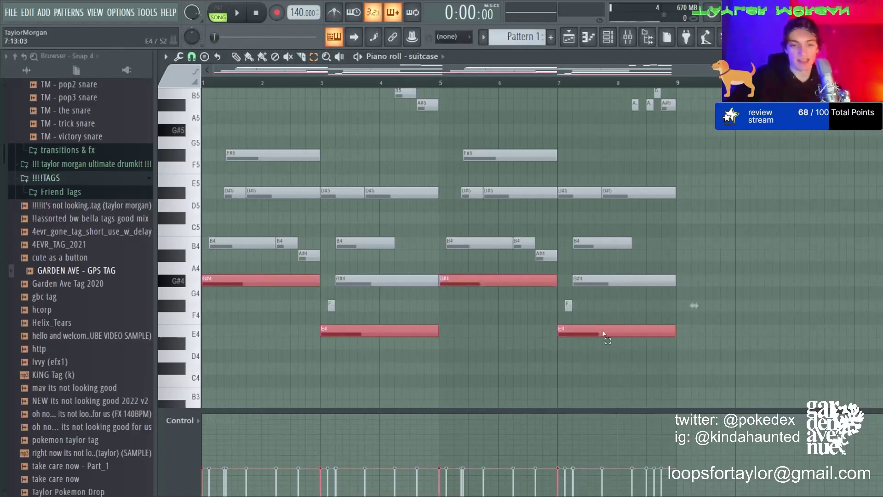
key("ctrl+c")
key("ctrl+v")
key("shift+Left")
key("ctrl+Down")
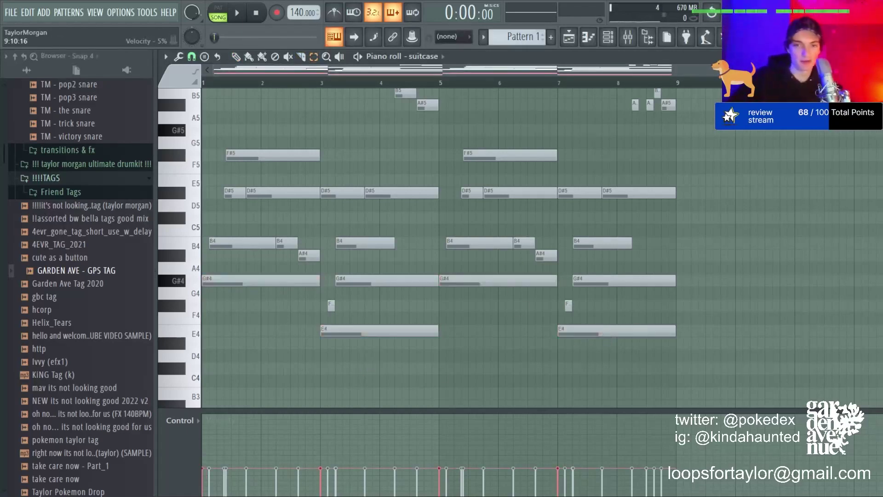
- Raise the velocity of all notes slightly and transpose the whole pattern down three semitones
key("ctrl+a")
key("ctrl+d")
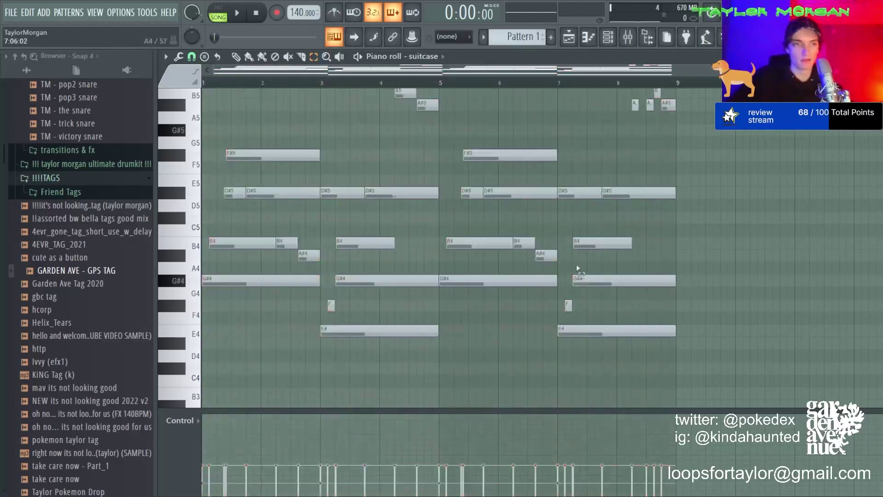
scroll(578, 268, "down", 4)
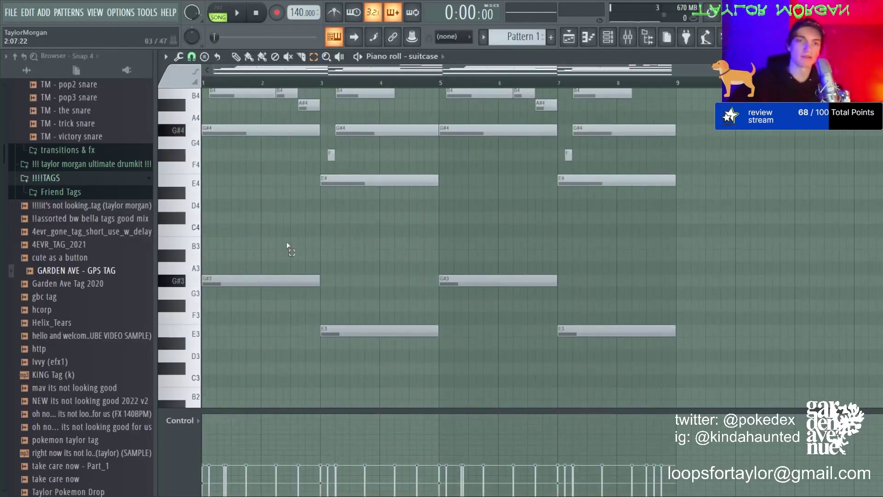
key("Down")
key("Down")
key("Down")
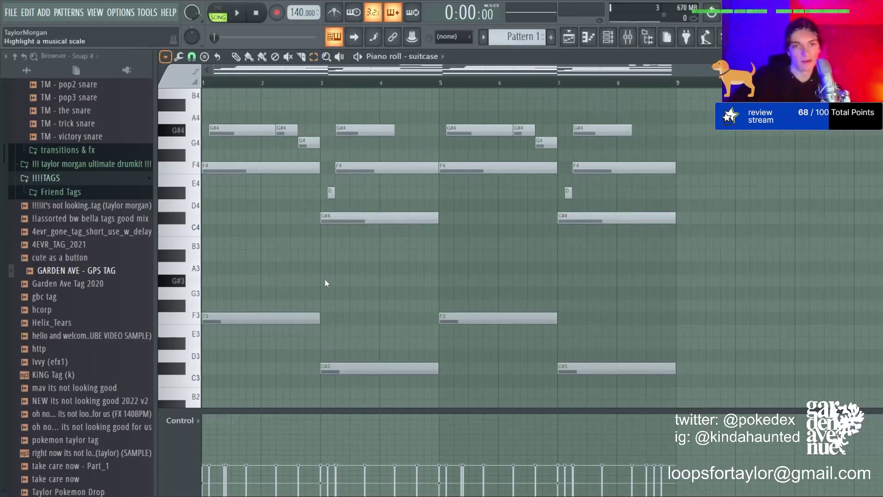
- Change the root note of the piano roll's scale highlighting to F
left_click(403, 92)
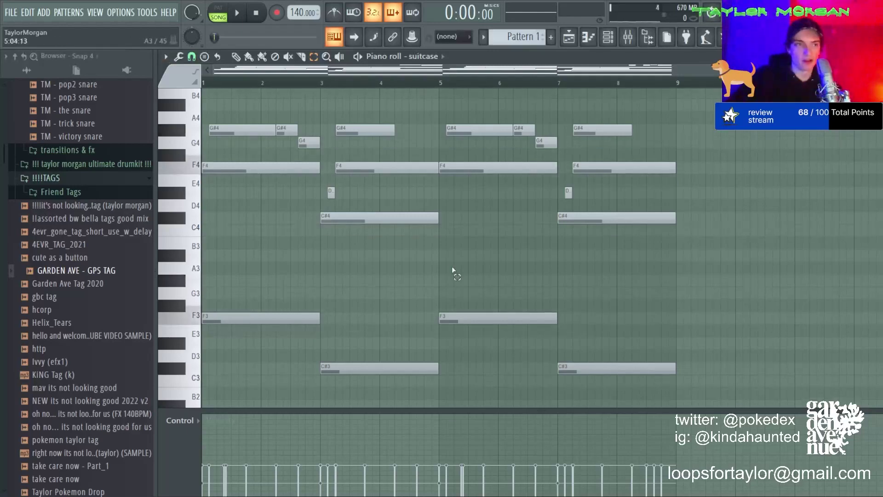
scroll(272, 165, "up", 2)
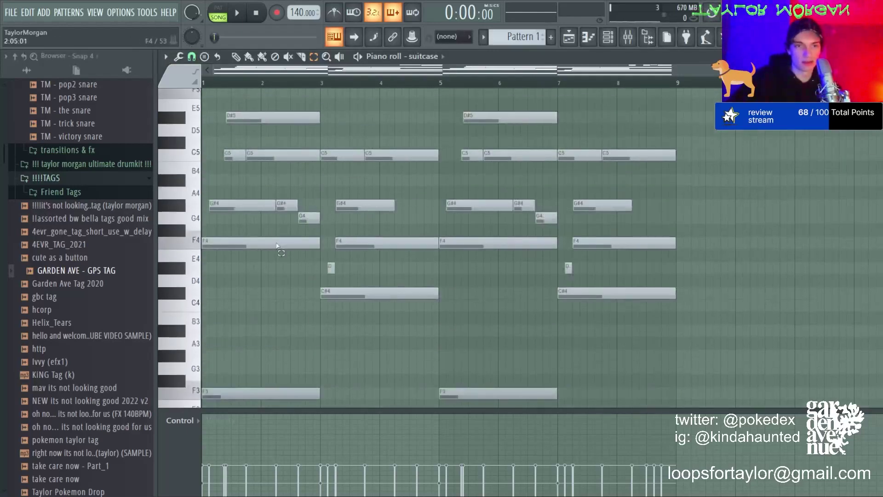
scroll(276, 245, "down", 2)
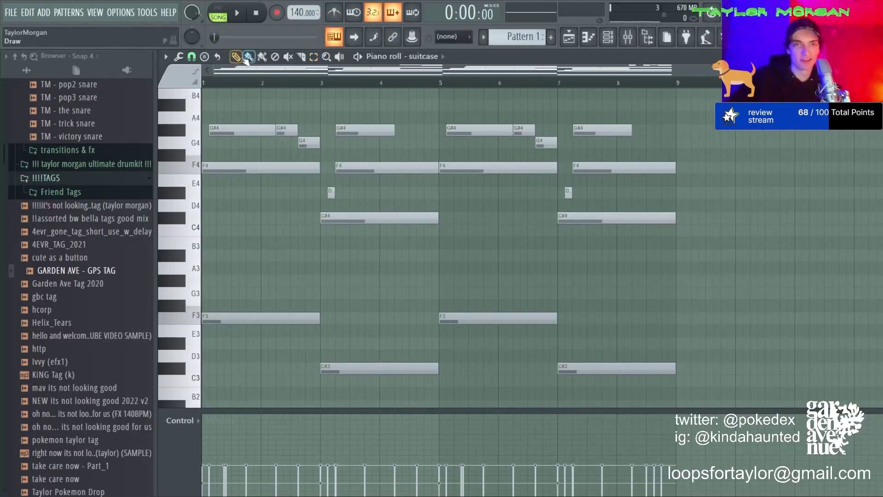
- Add the Purity synth as a new channel and open its list of Piano presets
left_click(608, 40)
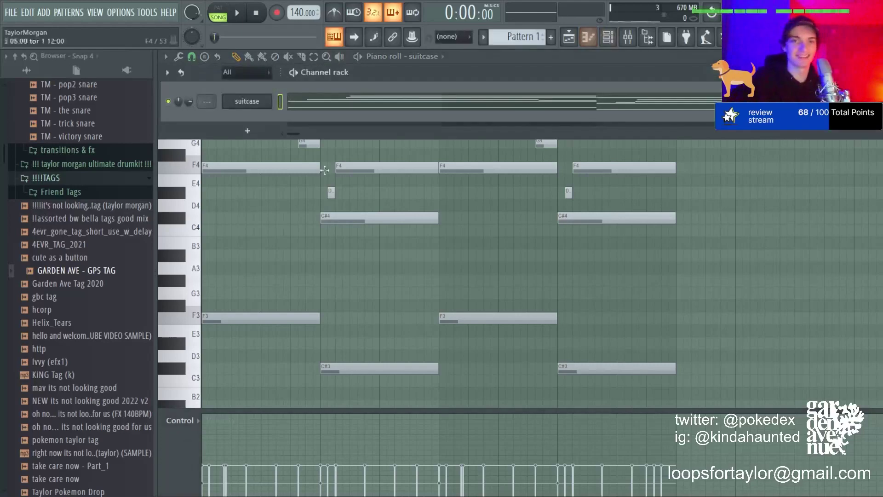
left_click(447, 104)
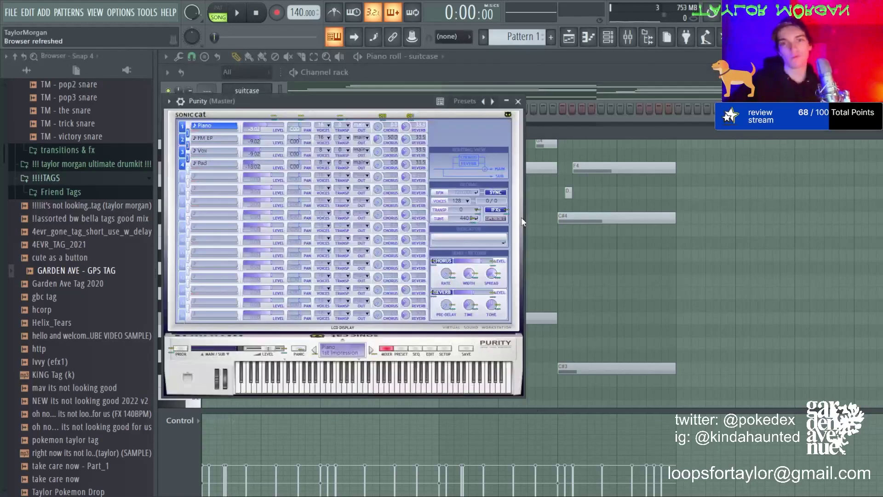
left_click(402, 350)
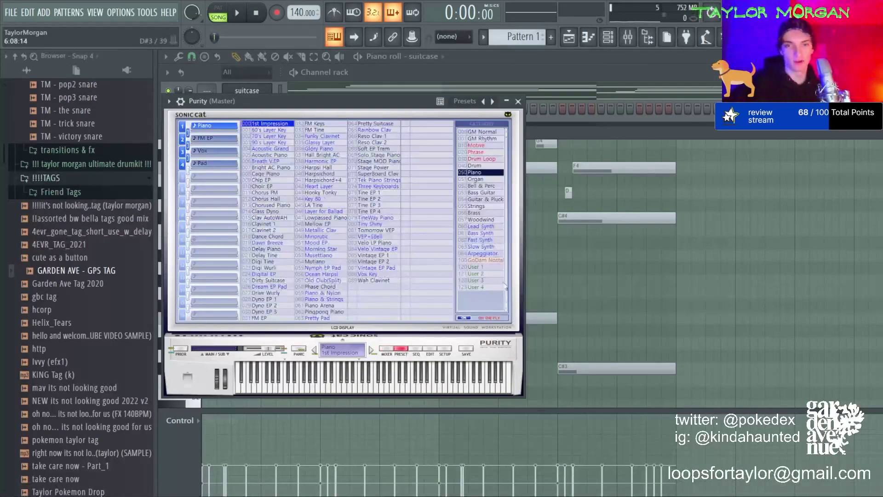
- Load the Nymph preset from Purity's Slow Synth category and open the piano roll for the Purity channel
left_click(486, 247)
left_click(314, 280)
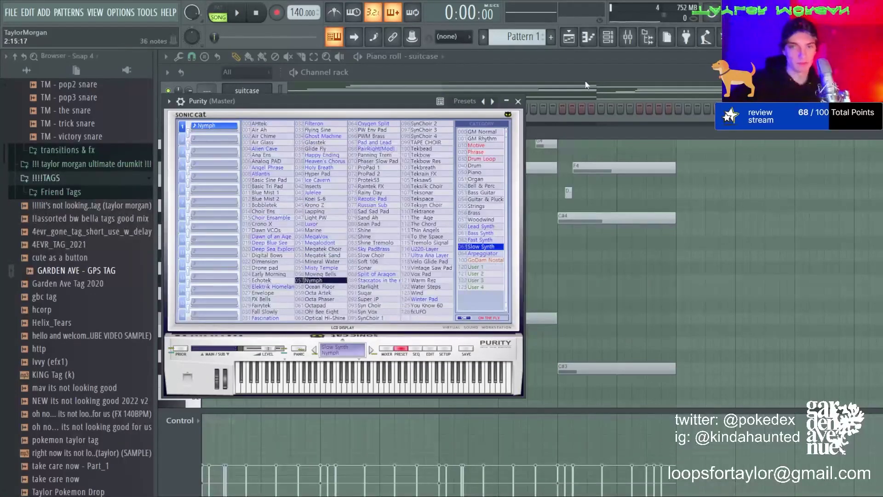
left_click(589, 37)
scroll(272, 205, "down", 5)
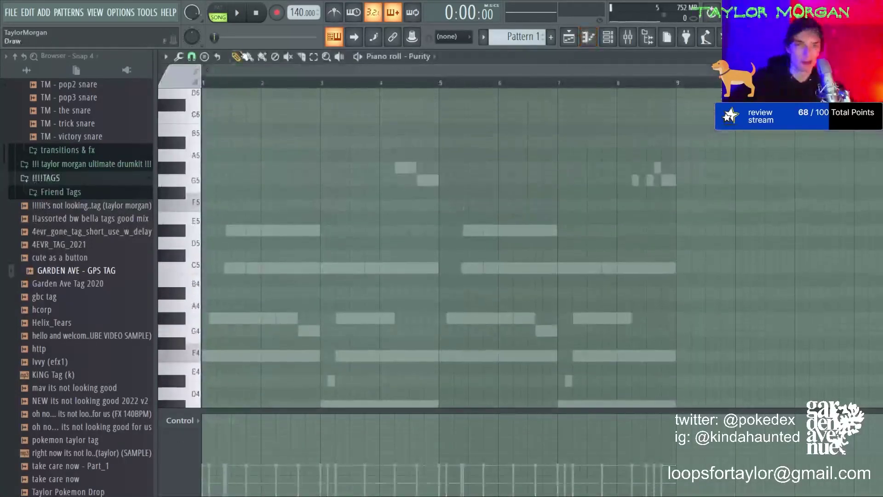
scroll(230, 230, "up", 6)
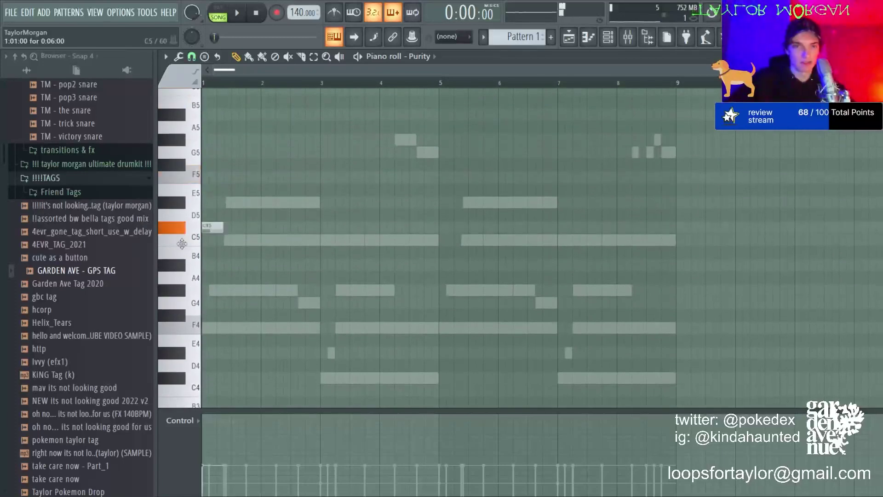
left_click(212, 240)
left_click_drag(224, 238, 321, 241)
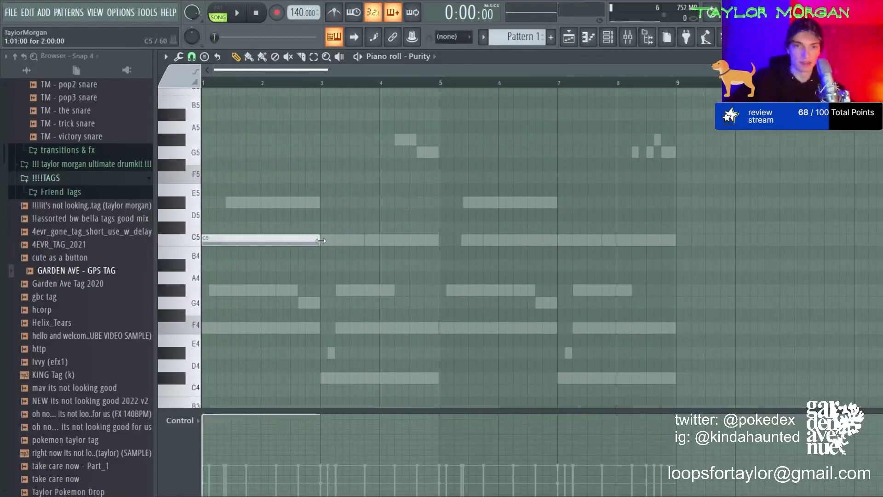
scroll(377, 250, "down", 10)
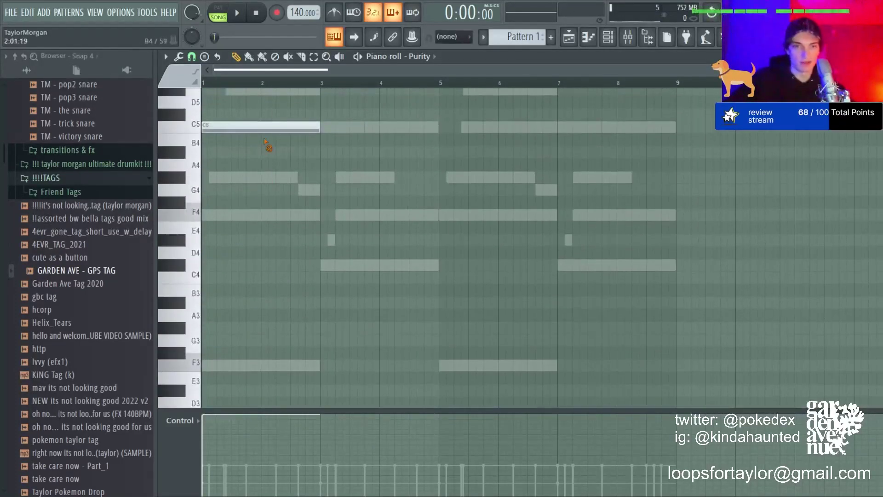
right_click(264, 132)
left_click(181, 217)
scroll(454, 170, "down", 10)
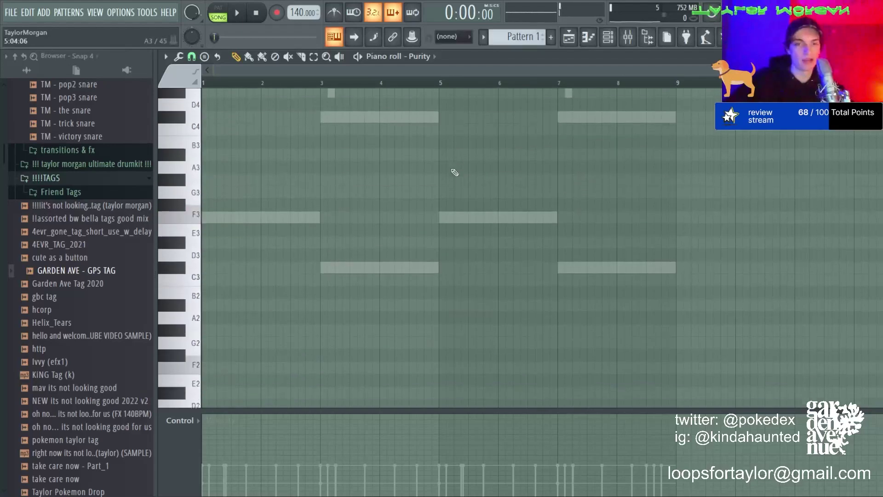
- Draw a two-bar C5 note at the start of the Purity pattern and repeat it to fill all eight bars
scroll(368, 206, "up", 14)
left_click_drag(249, 168, 65, 168)
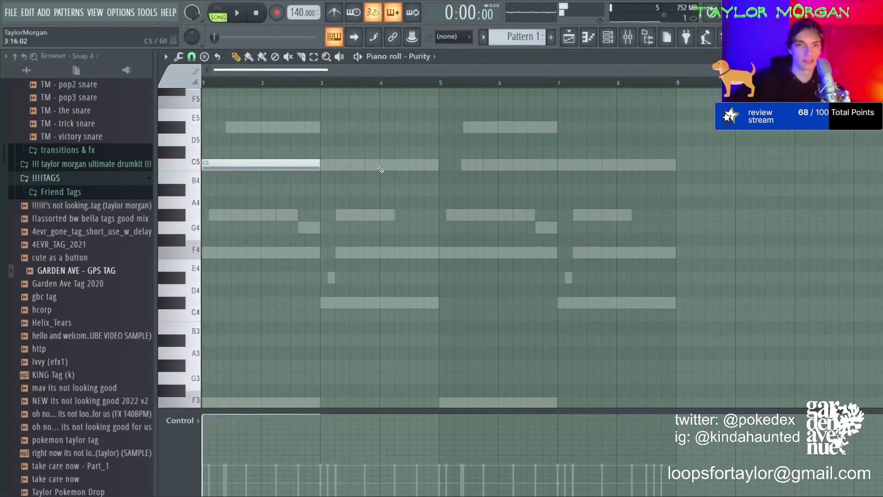
key("ctrl+b")
key("ctrl+b")
key("ctrl+b")
key("ctrl+d")
scroll(510, 165, "up", 14)
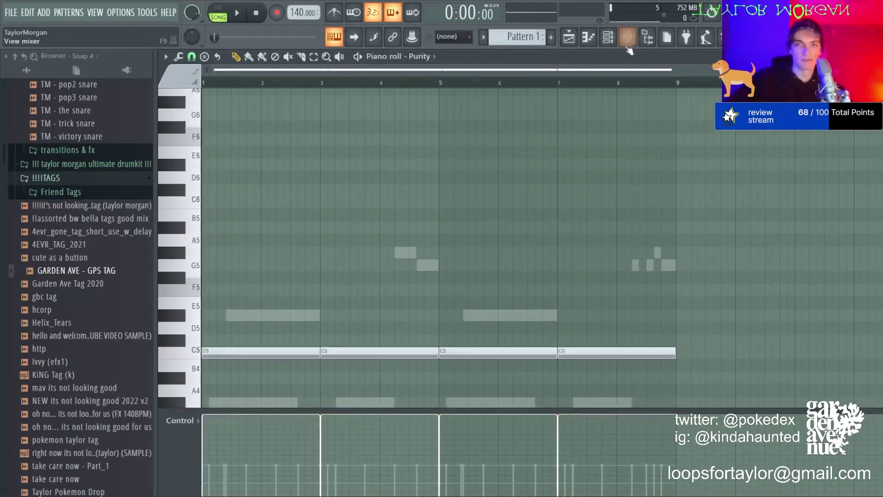
- Show the channel rack and play the song to hear the Purity notes with the suitcase part
left_click(608, 37)
key("space")
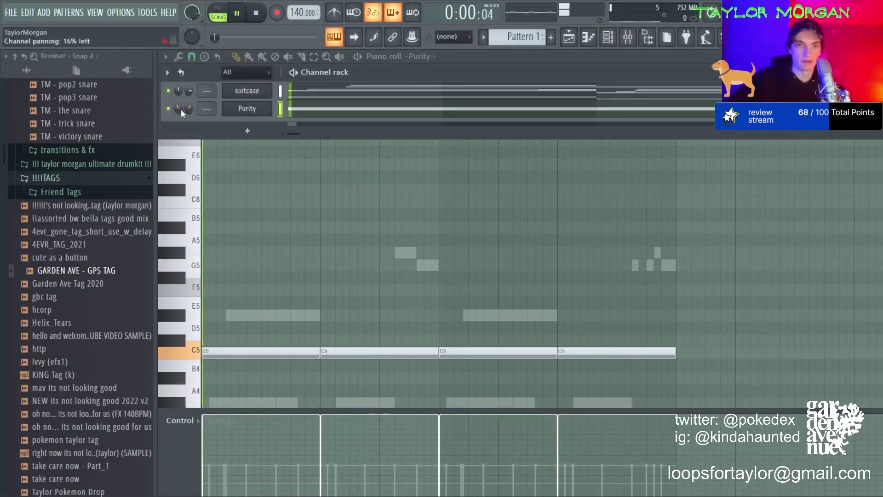
left_click(508, 240)
right_click(508, 240)
- Copy the four C5 notes one octave higher to C6 and lower all velocities, keeping the C6 copies softer
key("ctrl+a")
key("ctrl+c")
key("ctrl+v")
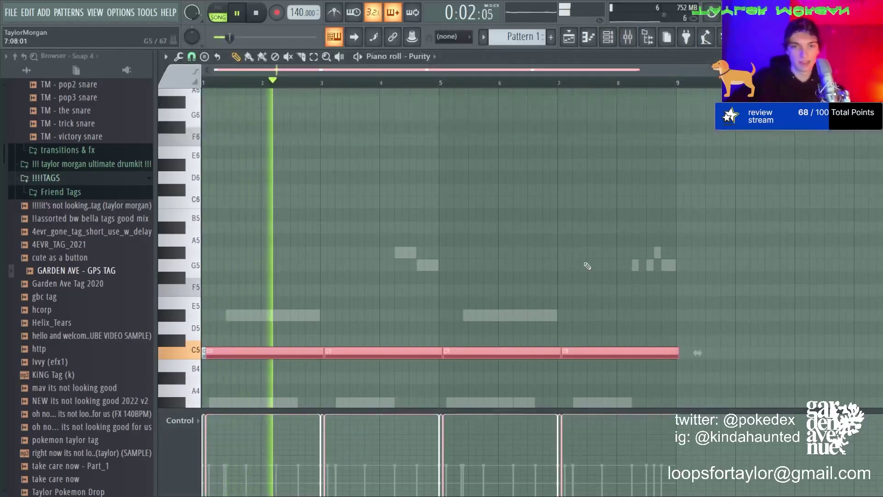
key("ctrl+Up")
scroll(583, 257, "down", 8)
key("ctrl+a")
scroll(579, 246, "down", 3)
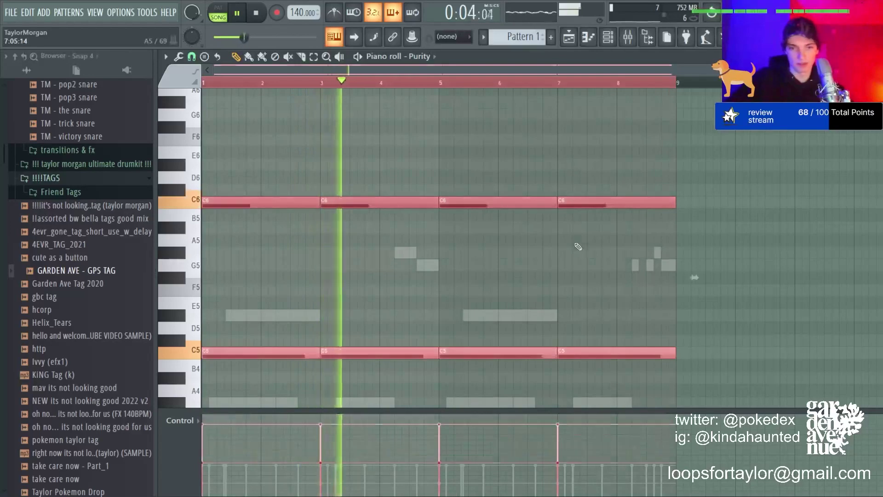
key("ctrl+d")
- Set the Purity channel volume to about 48% while the loop plays, and stop playback
key("space")
key("space")
key("F6")
left_click_drag(188, 109, 189, 130)
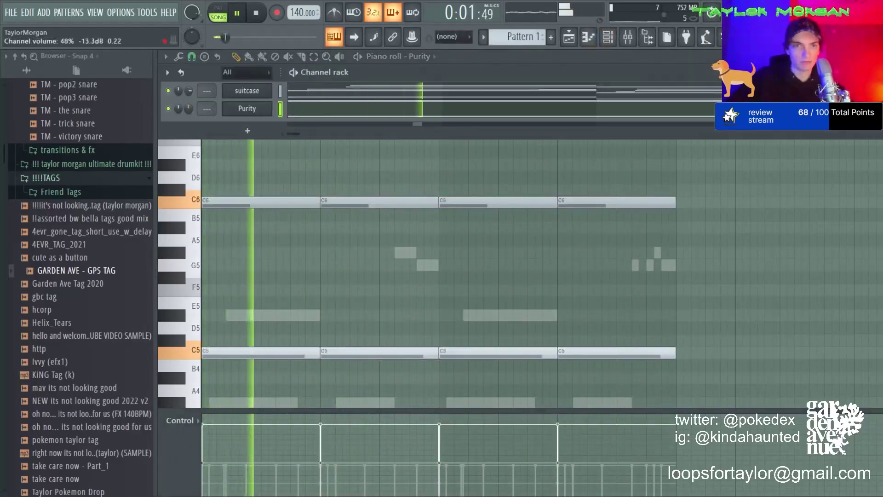
key("space")
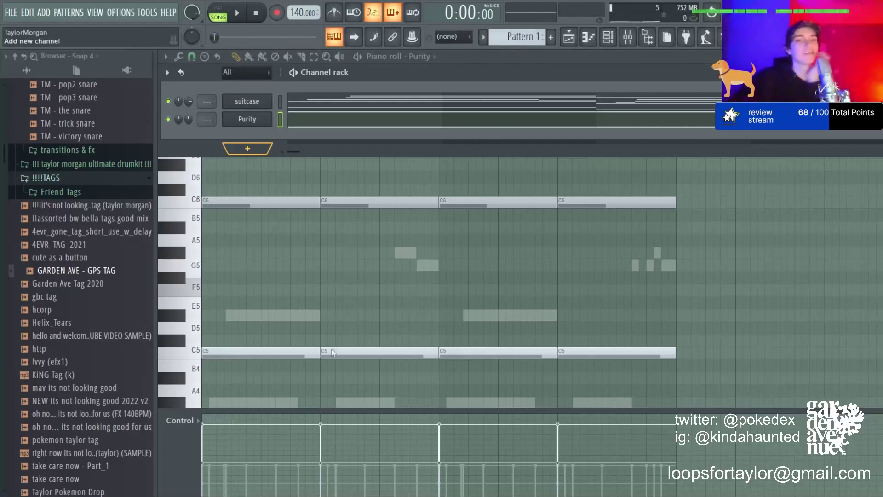
- Add ZENOLOGY as a new channel, load its 340: Slow Strings preset and open its piano roll
left_click(311, 328)
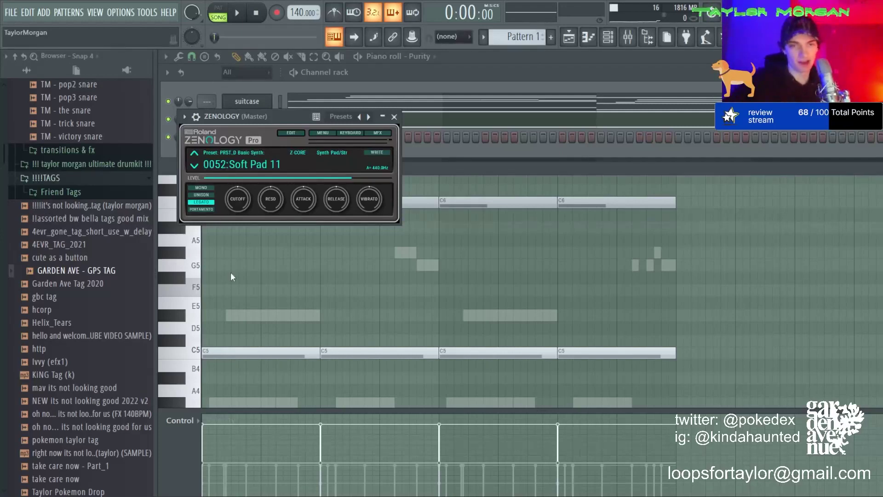
left_click(212, 244)
left_click(211, 250)
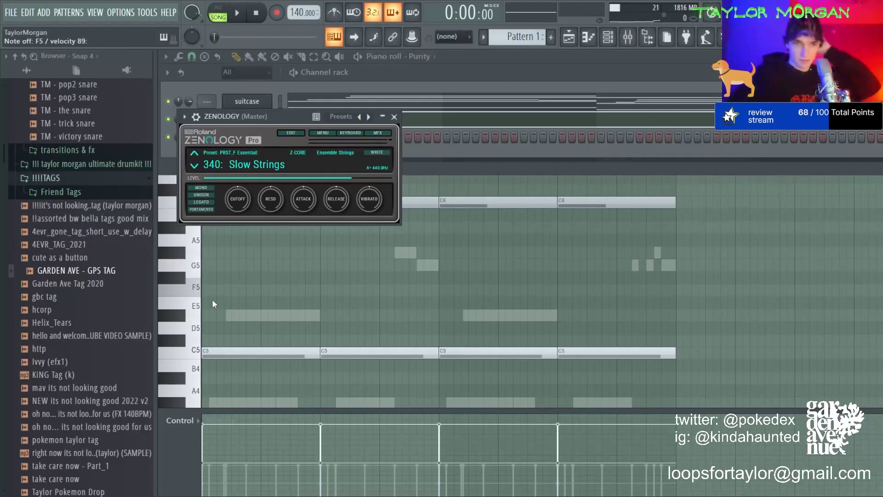
left_click(382, 81)
right_click(258, 137)
left_click(266, 144)
- Draw consecutive two-bar notes D#5, C5, D#5 and A#4 across the eight bars and raise their velocity slightly
scroll(253, 209, "down", 3)
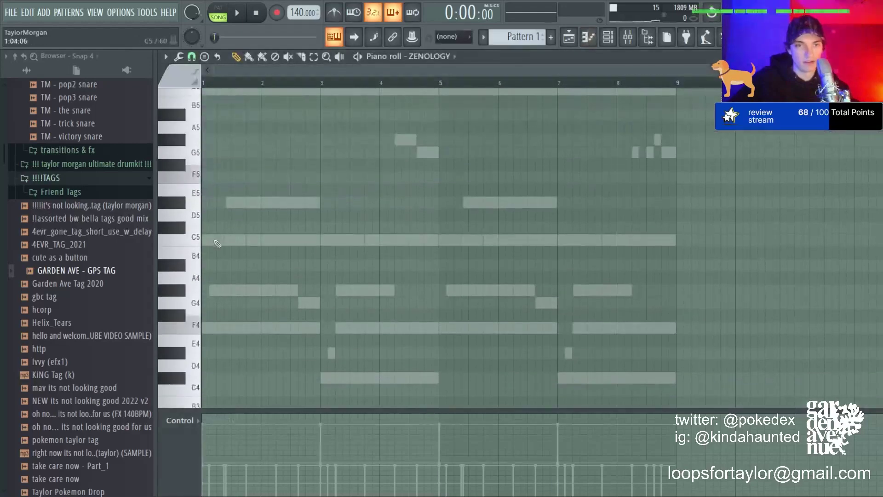
scroll(220, 242, "down", 3)
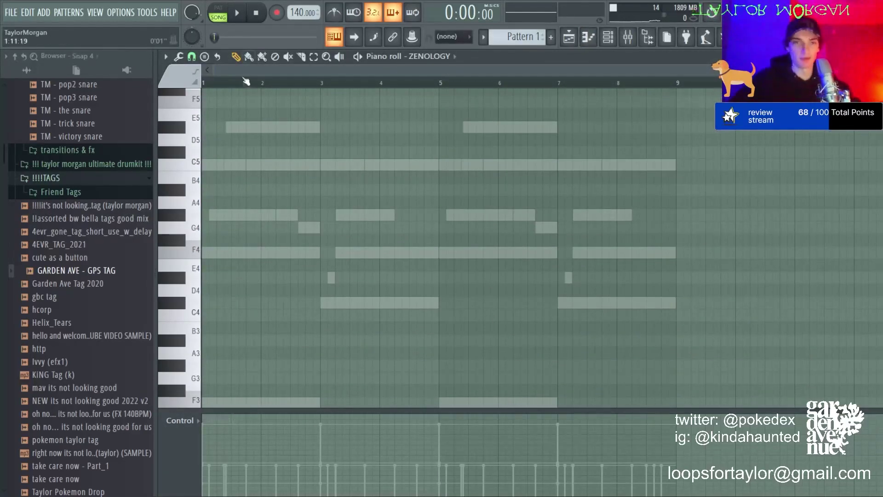
scroll(257, 230, "up", 6)
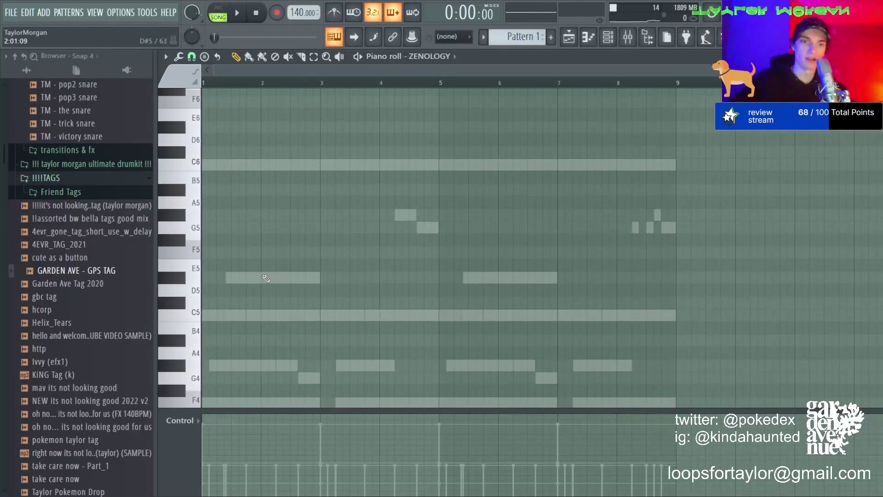
left_click(273, 279)
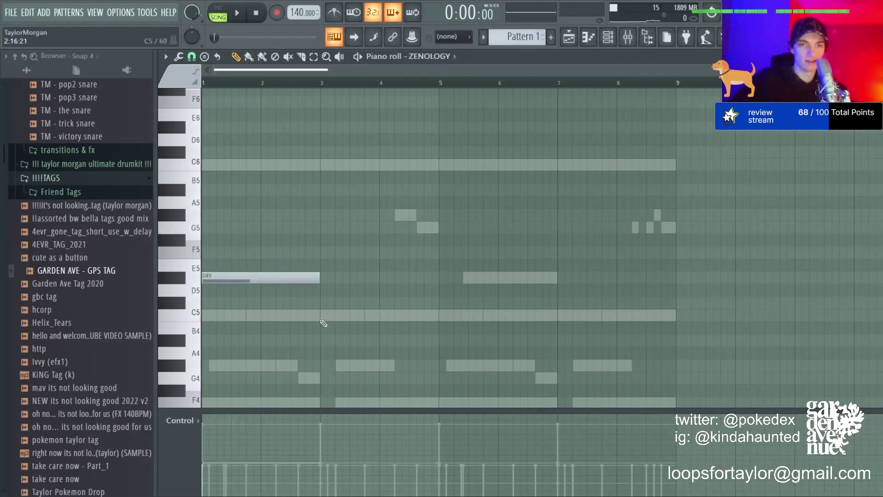
left_click(324, 317)
key("ctrl+b")
key("ctrl+d")
right_click(590, 316)
left_click(562, 340)
key("ctrl+a")
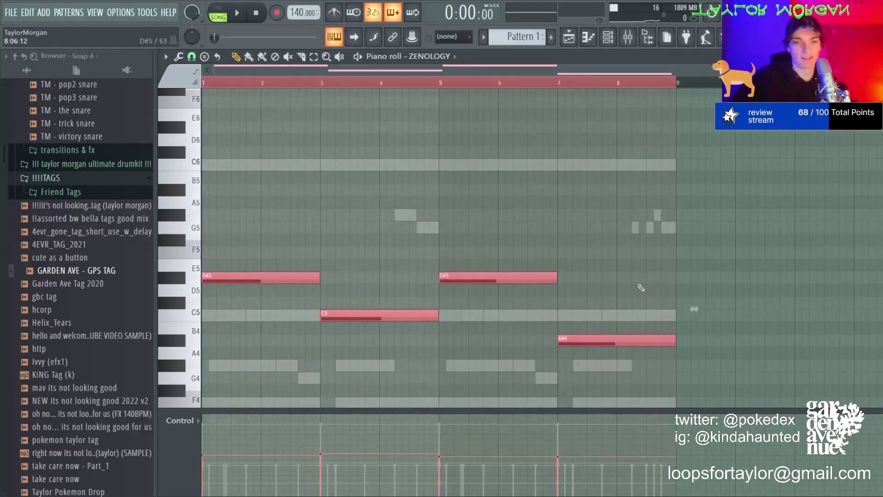
left_click(641, 287)
- Turn the ZENOLOGY channel volume down slightly and play the loop to check the strings against the other layers
left_click(608, 37)
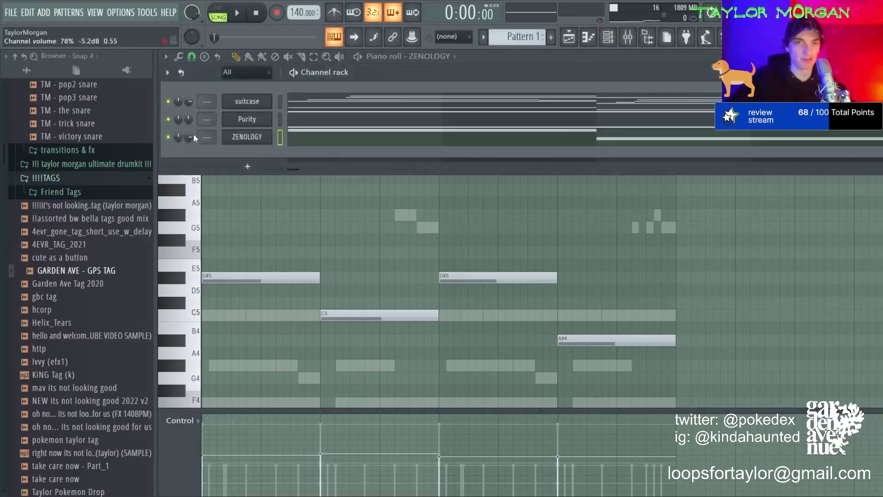
key("space")
left_click(813, 214)
right_click(831, 214)
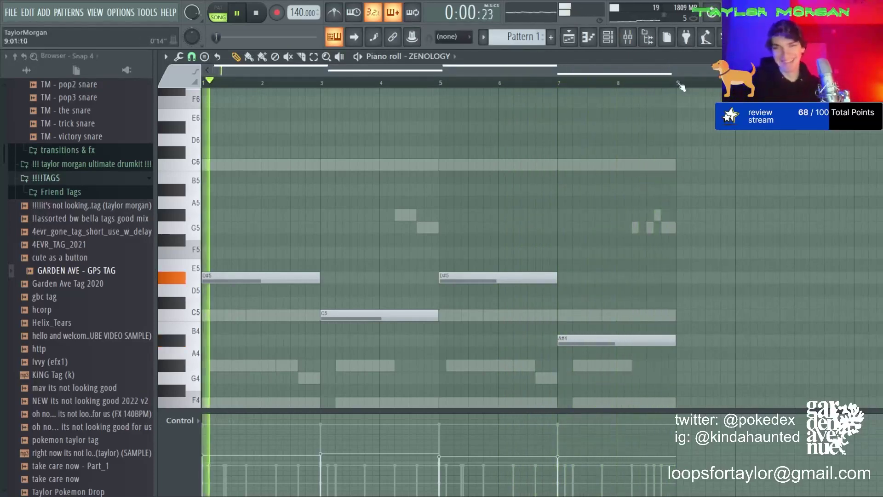
key("space")
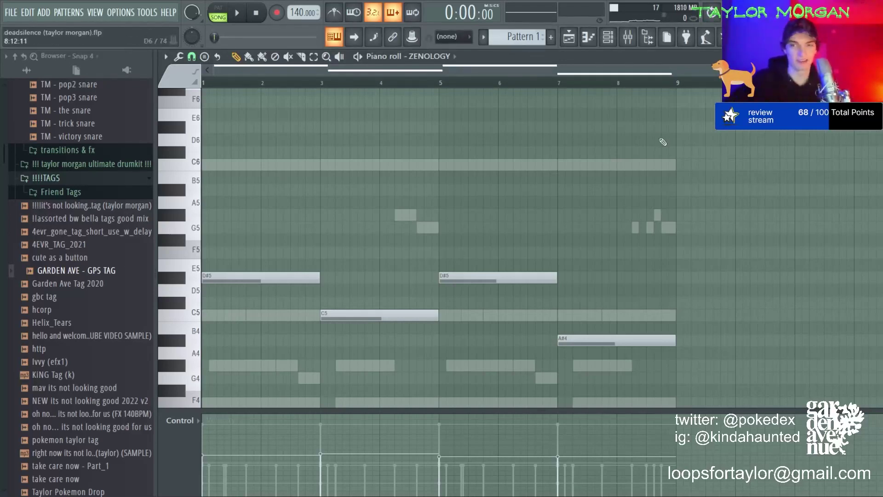
- Raise the Part A level of the suitcase instrument to +2.8 dB and adjust the suitcase channel volume
left_click(608, 37)
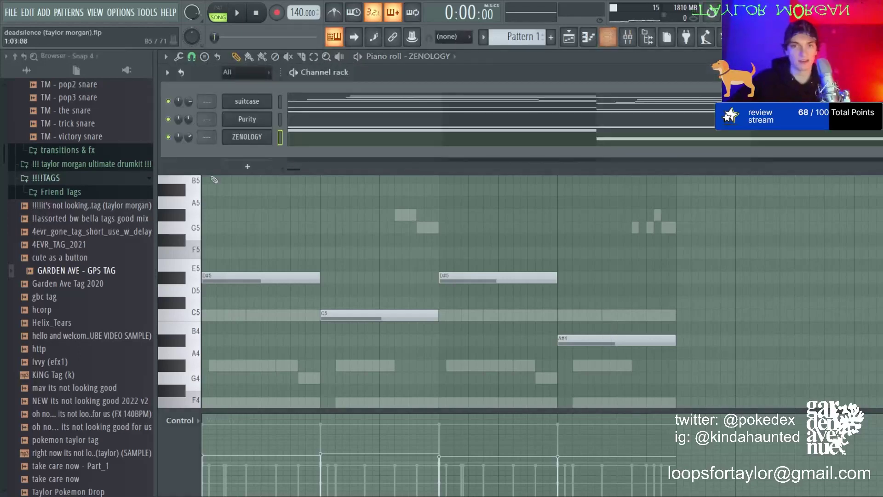
left_click(269, 106)
left_click_drag(381, 234, 388, 237)
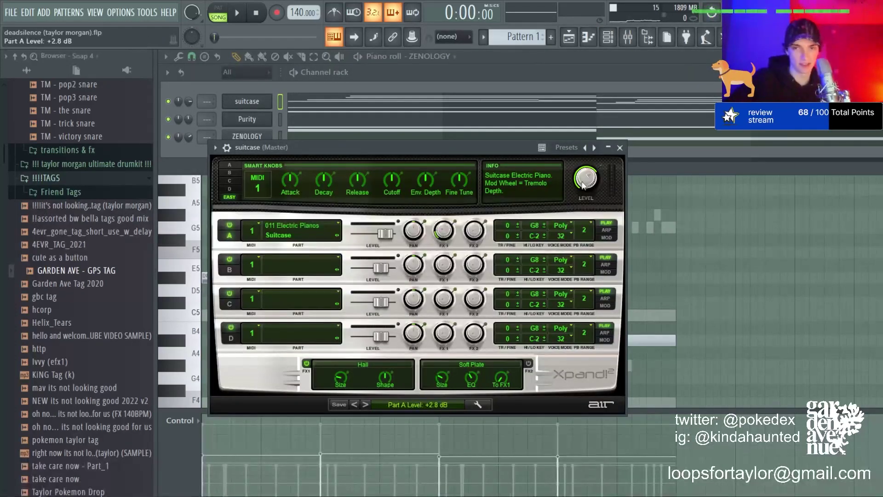
left_click(193, 97)
- Lower the ZENOLOGY channel volume to 59% during playback, and return to its piano roll
key("space")
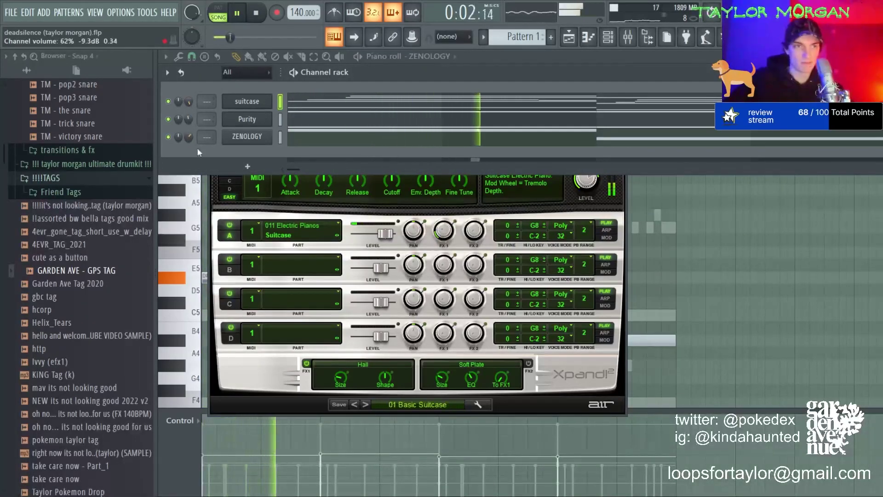
left_click_drag(189, 136, 189, 139)
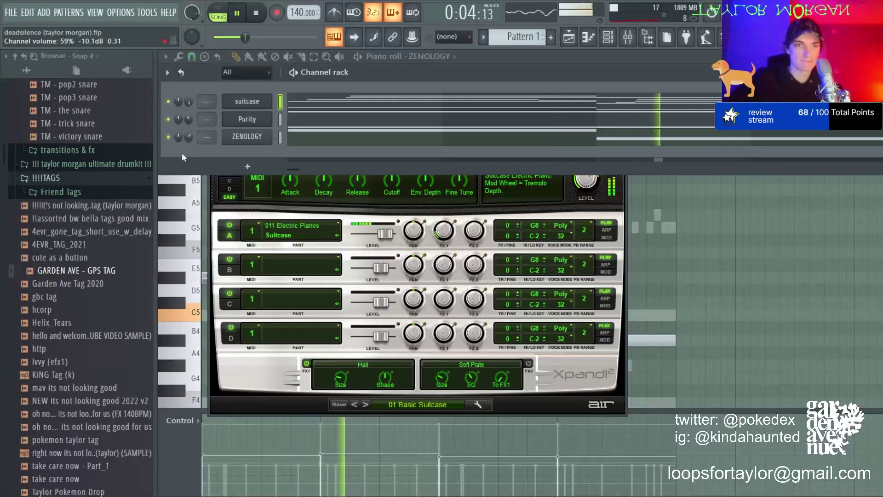
left_click(629, 352)
key("space")
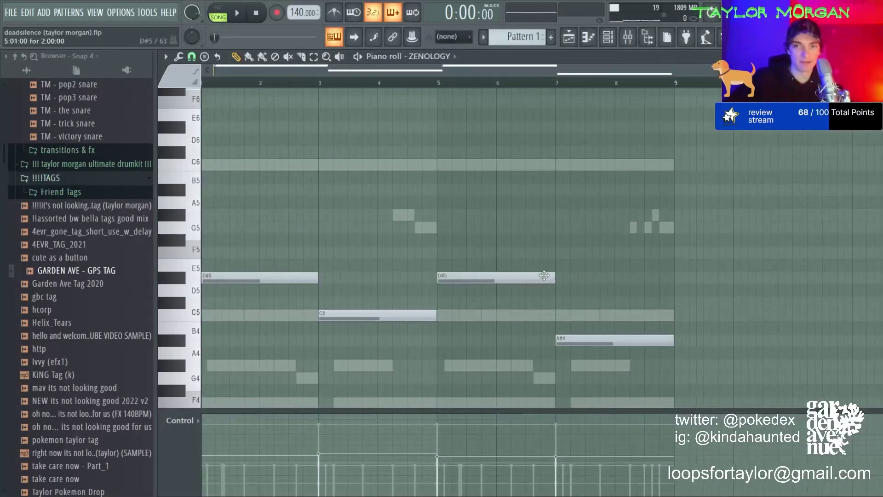
- Rework the ZENOLOGY notes in bars 7 and 8 as a two-bar G5 note above a softer two-bar A#4 note
left_click_drag(558, 251, 558, 230)
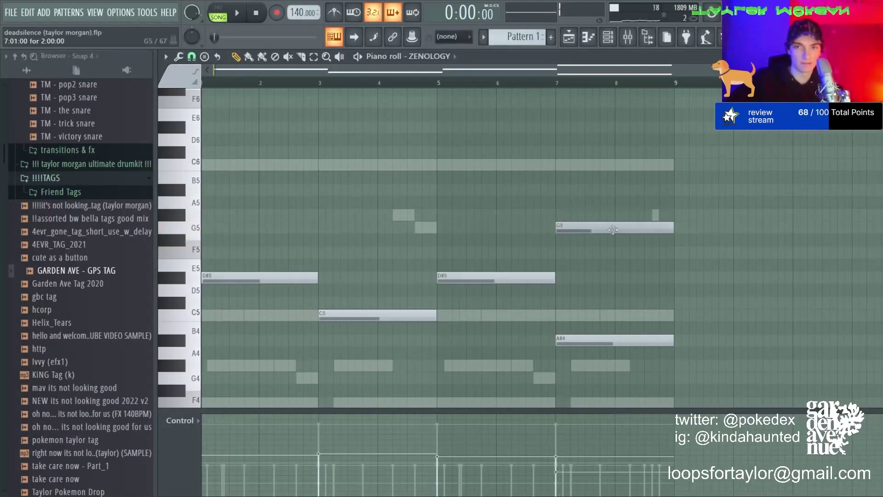
right_click(639, 341)
right_click(612, 228)
left_click(523, 281)
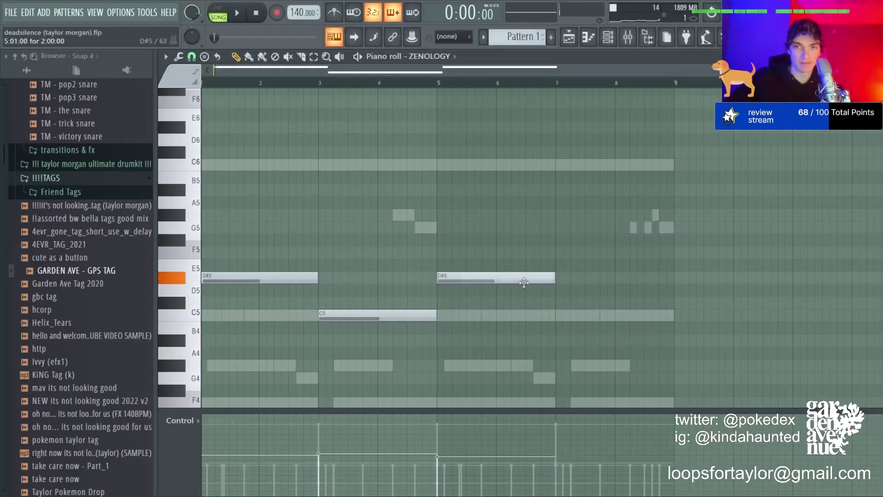
left_click(553, 227)
left_click_drag(552, 227, 556, 227)
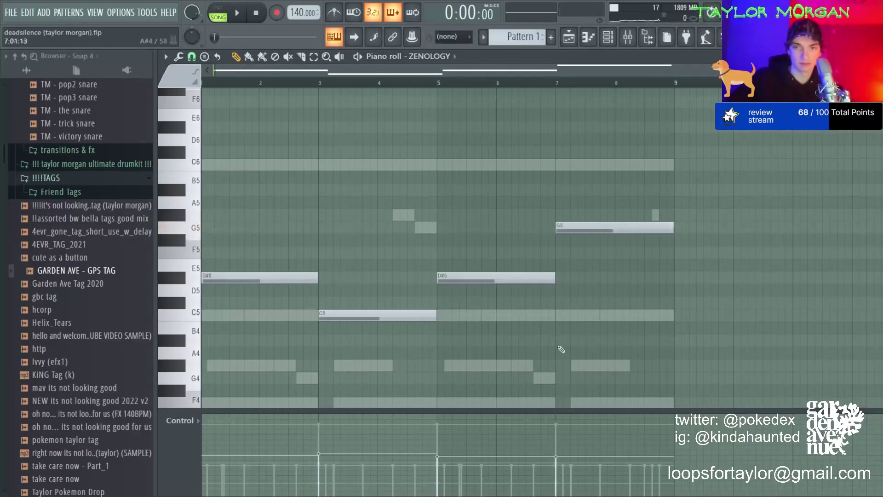
left_click(561, 344)
left_click(565, 335)
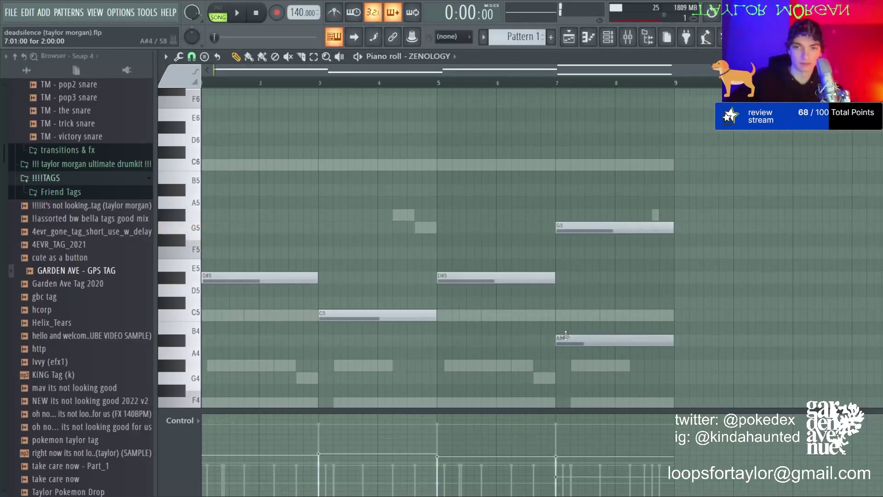
- Change the upper note of the final two bars to G#5 in bar 7 and G5 in bar 8, and play the loop
left_click_drag(674, 228, 618, 216)
left_click(621, 214)
key("space")
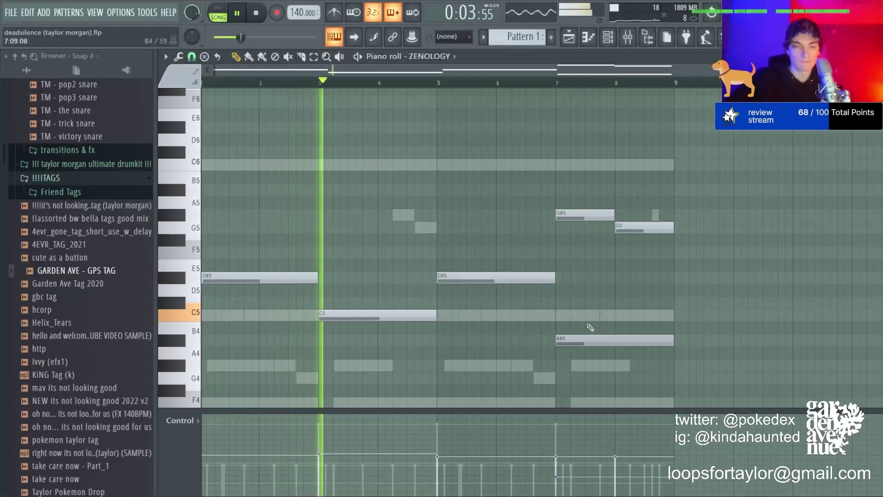
- Add the Serum synth as a new channel
key("F6")
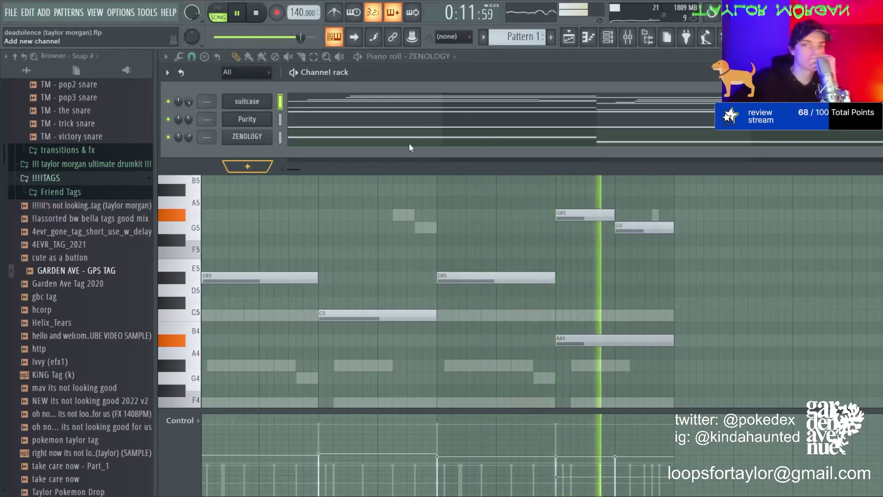
left_click(469, 110)
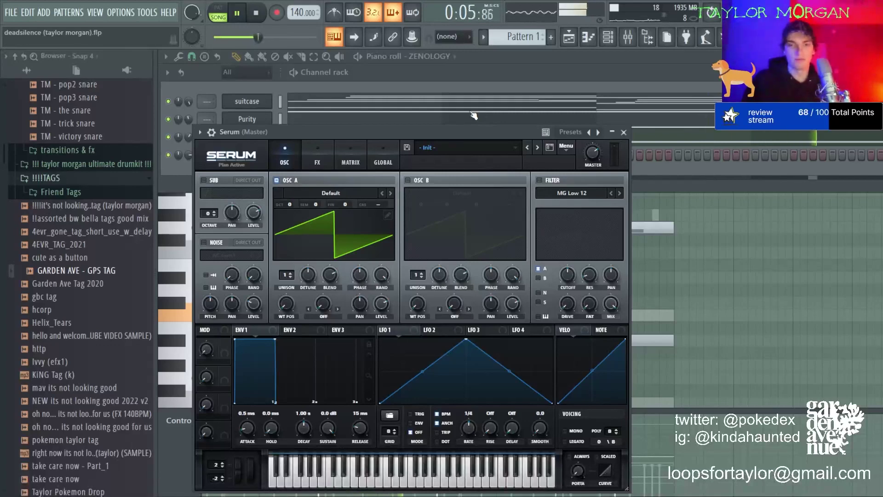
- Stop playback and audition pad presets from shinju serum bank vol. 5, settling on pad [melmoth]
key("space")
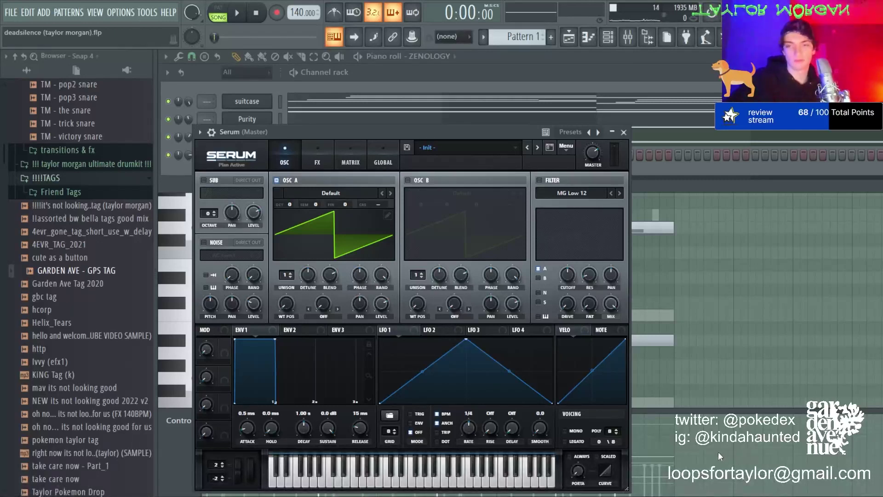
left_click_drag(705, 466, 623, 353)
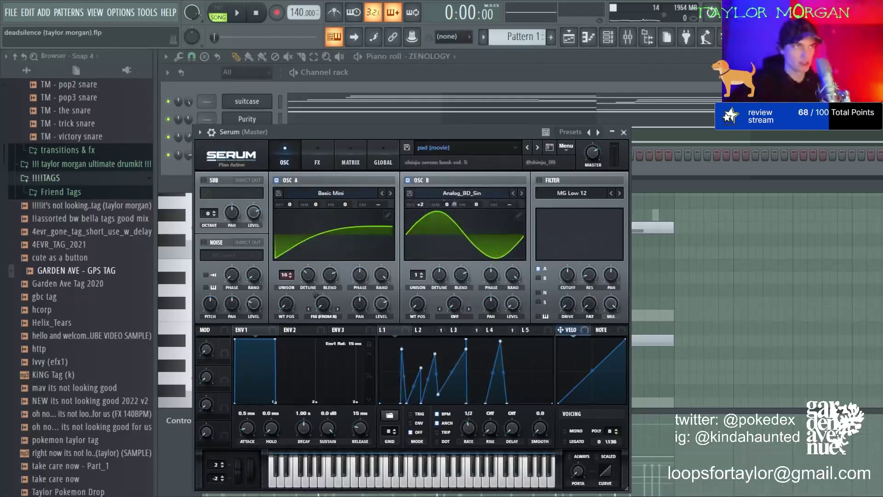
left_click(527, 150)
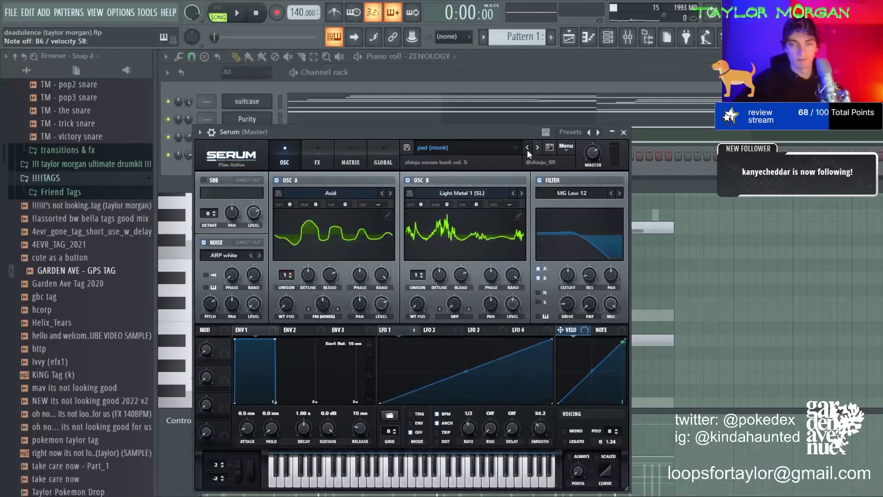
left_click(527, 150)
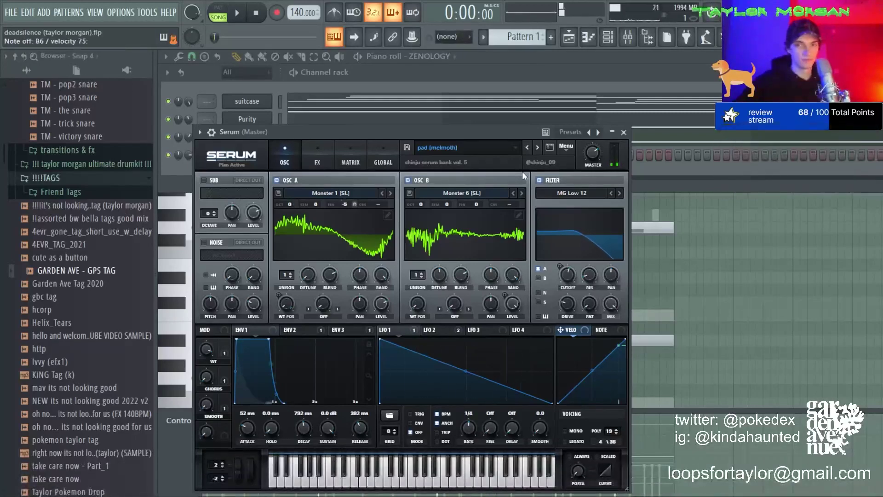
left_click(532, 145)
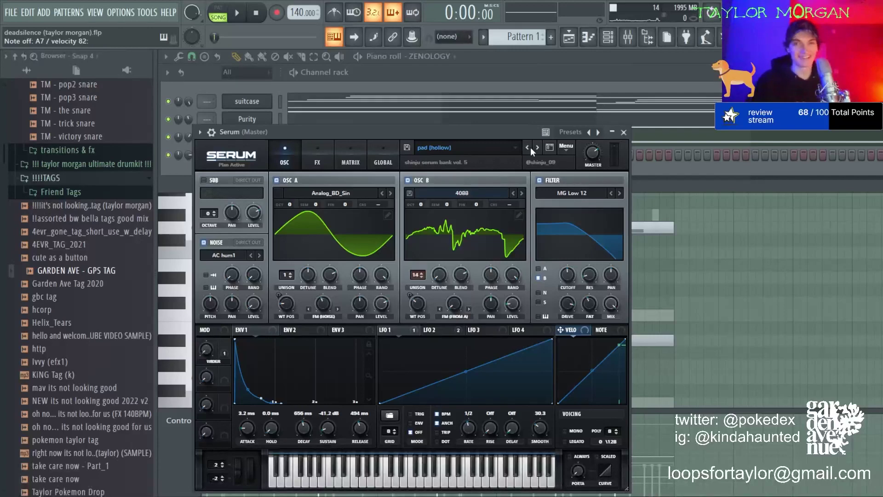
left_click(537, 147)
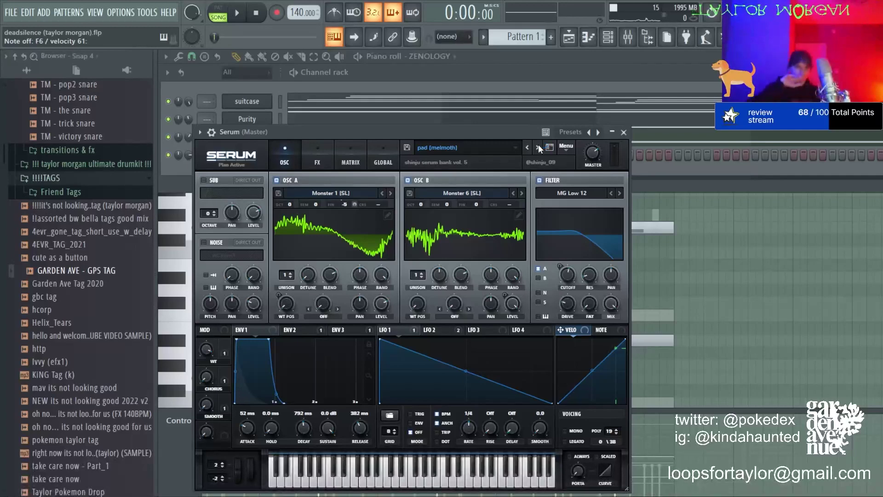
- Show Serum's piano roll and place half-bar G5 notes in the second halves of bars 1, 2 and 3
left_click(588, 37)
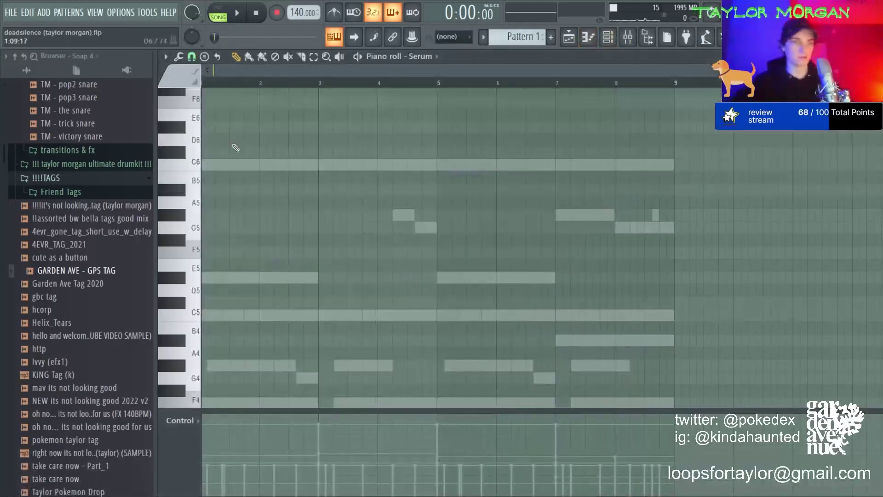
scroll(232, 85, "left", 1)
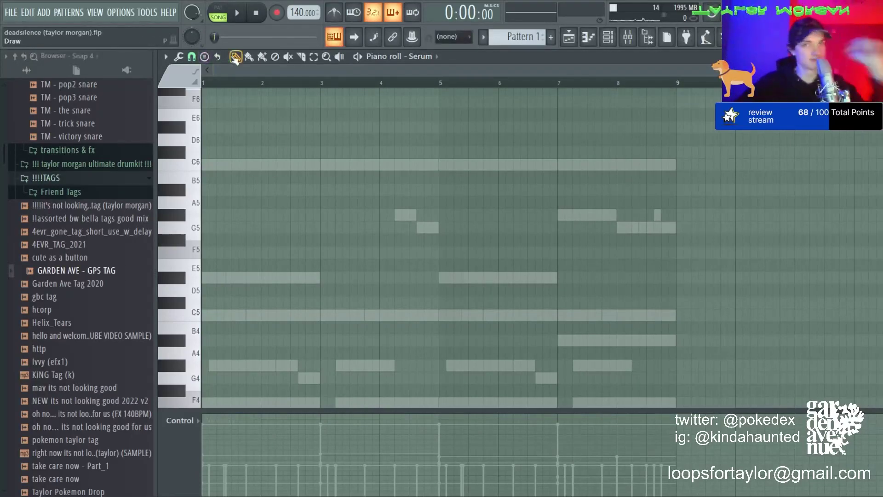
left_click(231, 165)
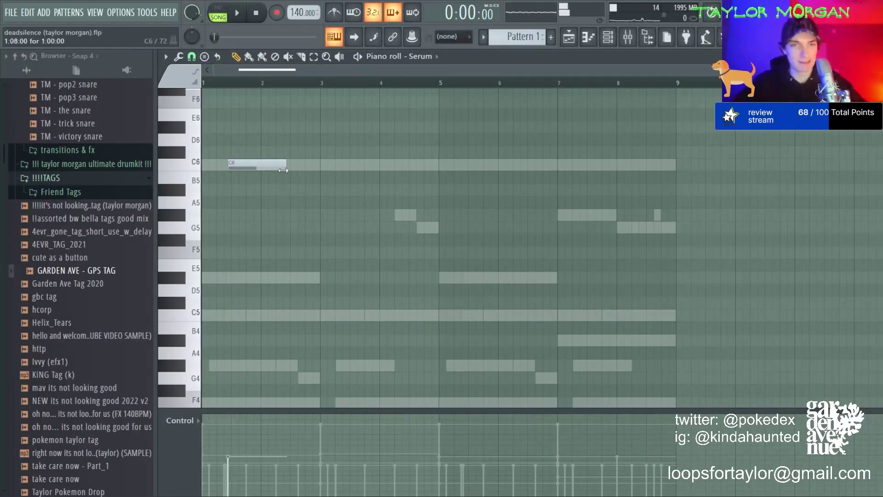
left_click_drag(263, 168, 267, 165)
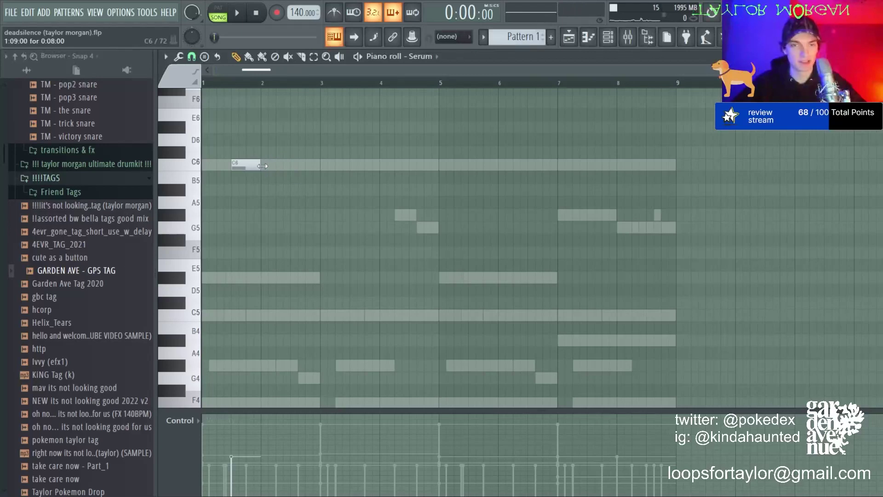
right_click(260, 165)
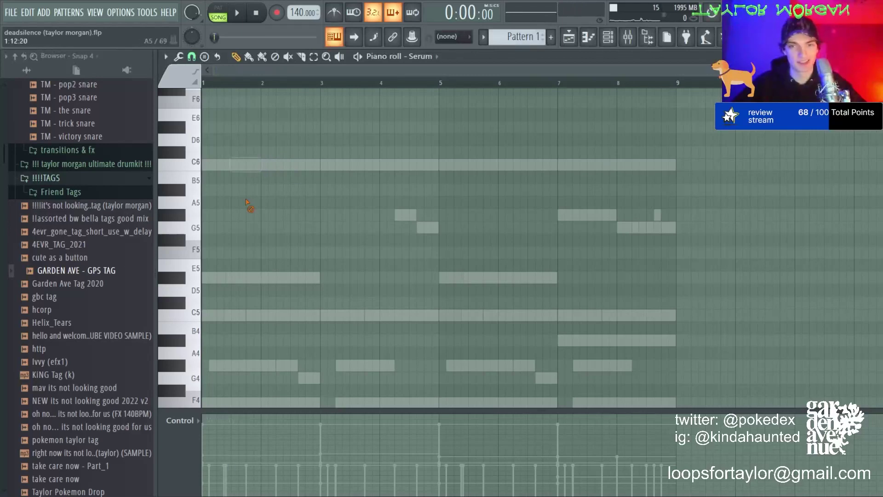
left_click(237, 228)
right_click(244, 227)
left_click(237, 227)
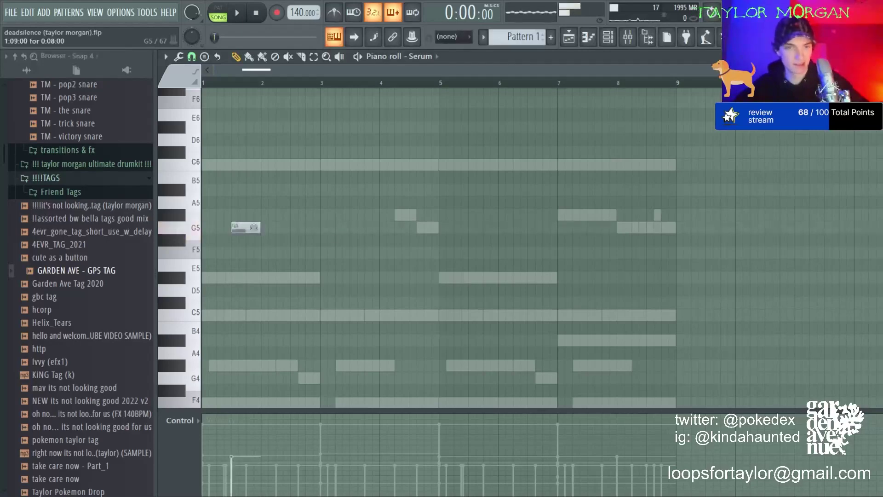
left_click(294, 229)
left_click(352, 228)
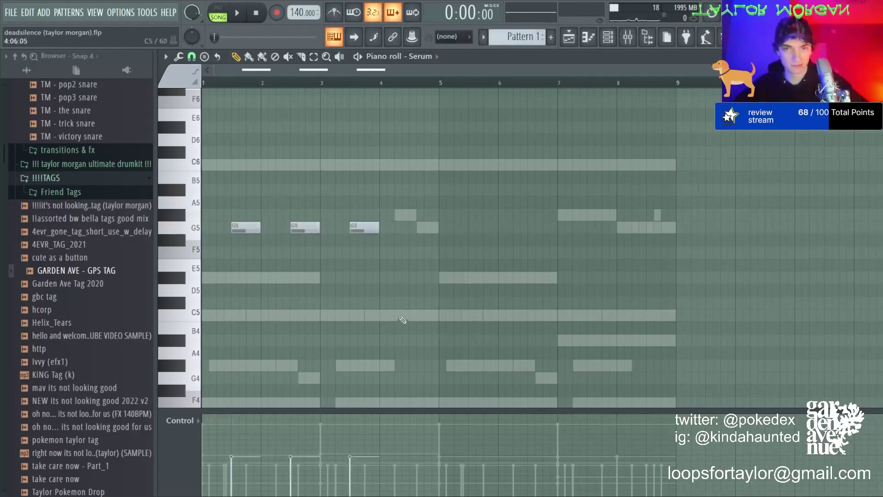
- Add a quarter-bar D#5 note on the third beat of bar 4, followed by a C6 note three quarters of a bar long
left_click(399, 278)
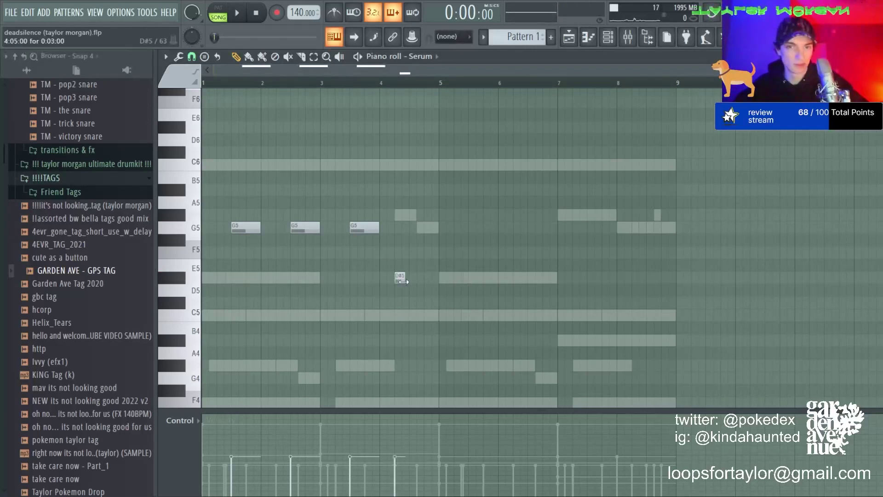
left_click(420, 252)
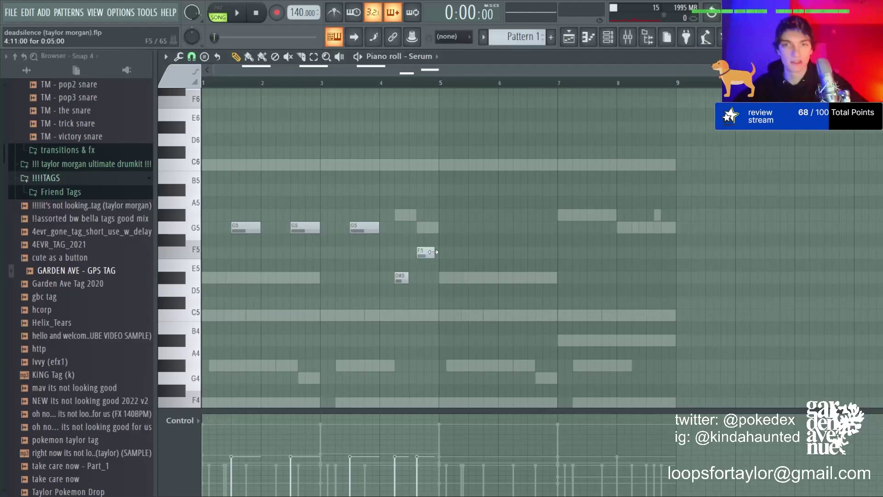
right_click(433, 251)
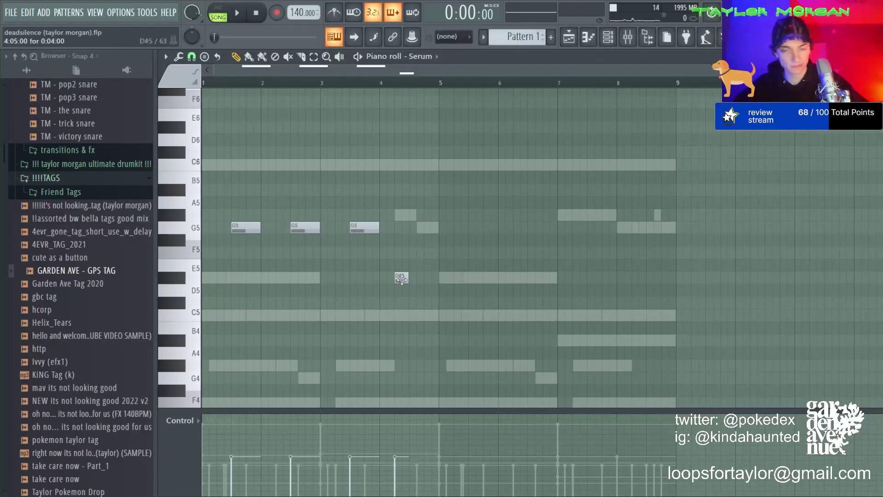
left_click(401, 280)
mouse_move(409, 279)
left_mouse_down()
mouse_move(432, 278)
mouse_move(410, 278)
left_mouse_up()
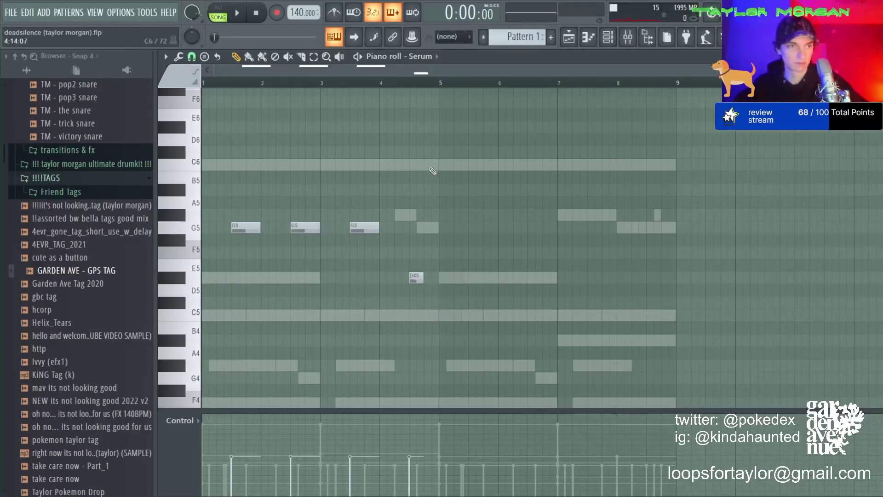
left_click(426, 165)
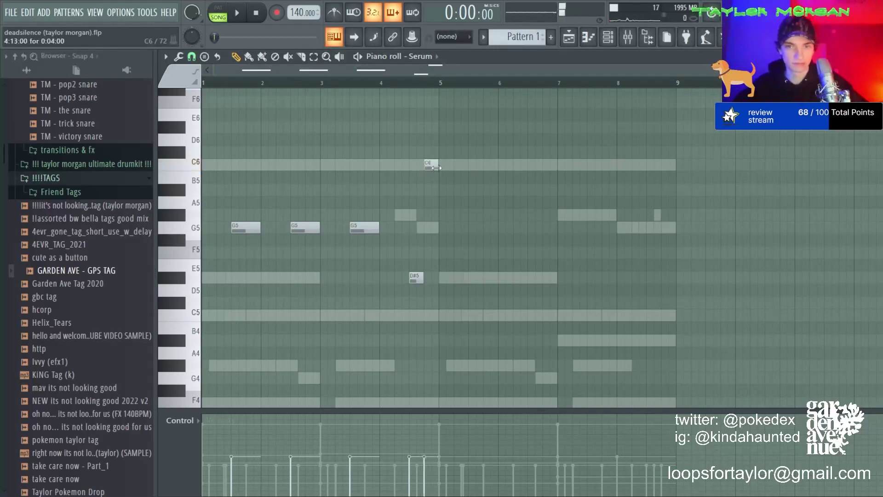
left_click_drag(438, 166, 465, 165)
- Duplicate the four-bar Serum phrase into bars 5 to 8 and shorten every note to a quarter bar
key("ctrl+b")
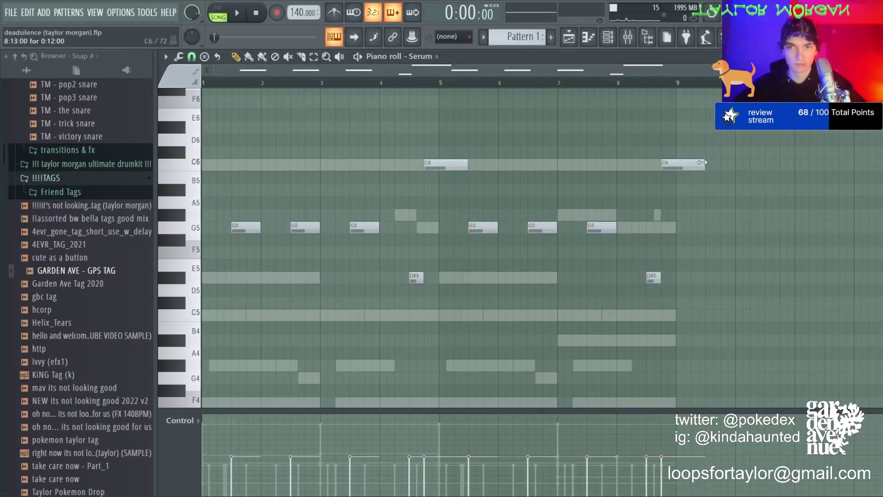
left_click_drag(701, 162, 676, 163)
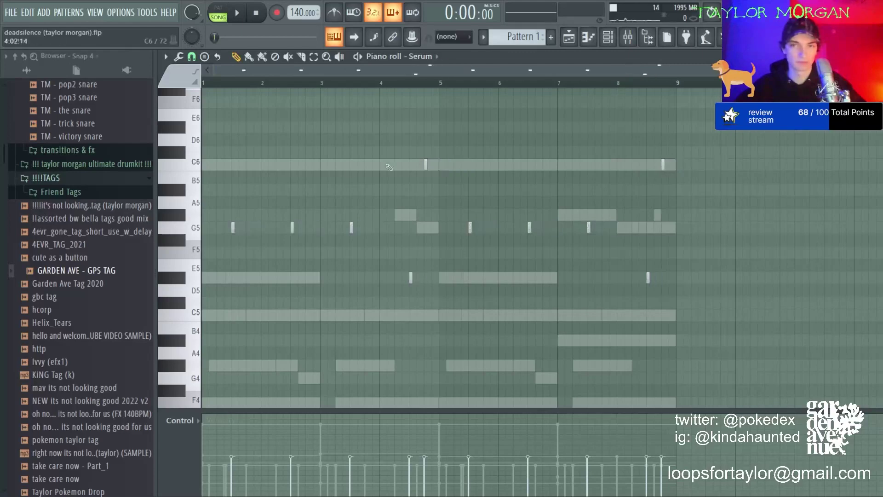
key("ctrl+a")
left_click_drag(467, 164, 438, 169)
key("ctrl+d")
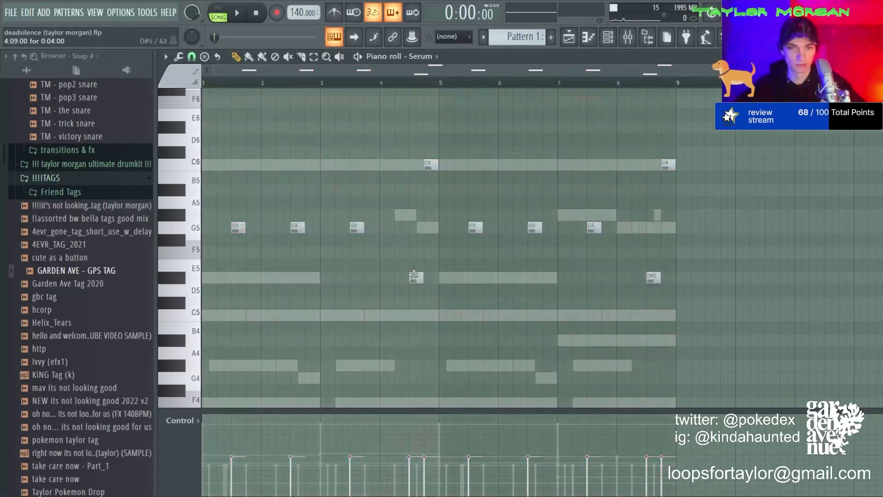
- Play the loop and delete the G5 notes in bars 2 and 6
key("space")
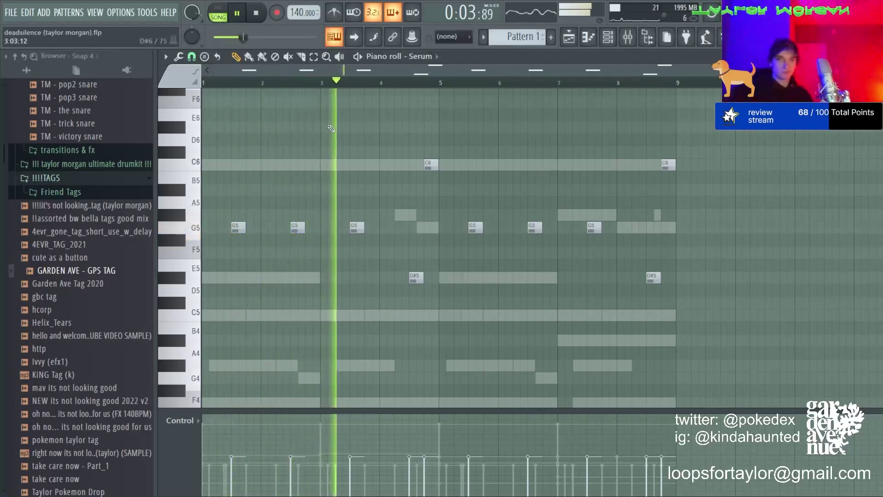
right_click(298, 228)
right_click(535, 228)
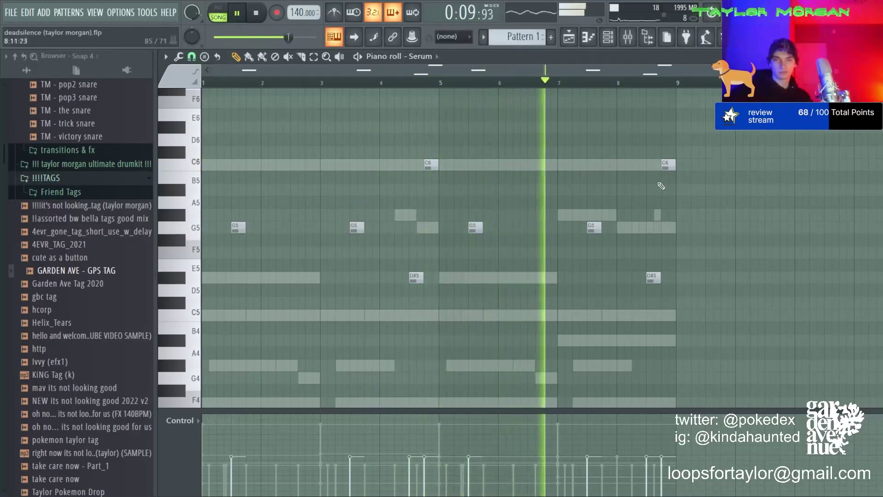
- Replace the closing C6 notes of bars 4 and 8 with quarter-bar D#6 notes
right_click(667, 166)
right_click(431, 166)
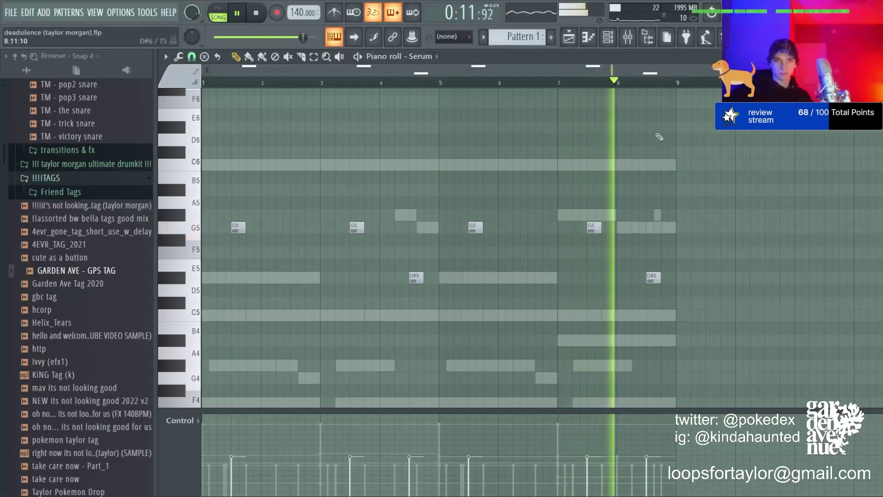
left_click(667, 127)
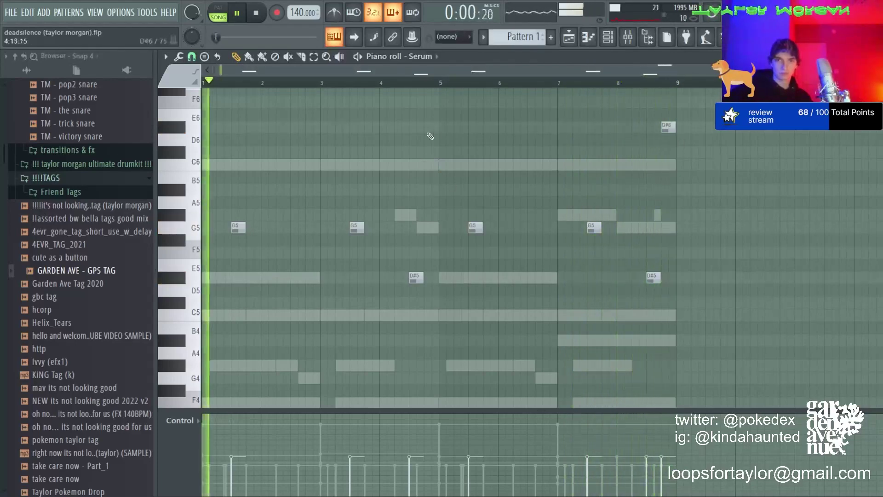
left_click(430, 129)
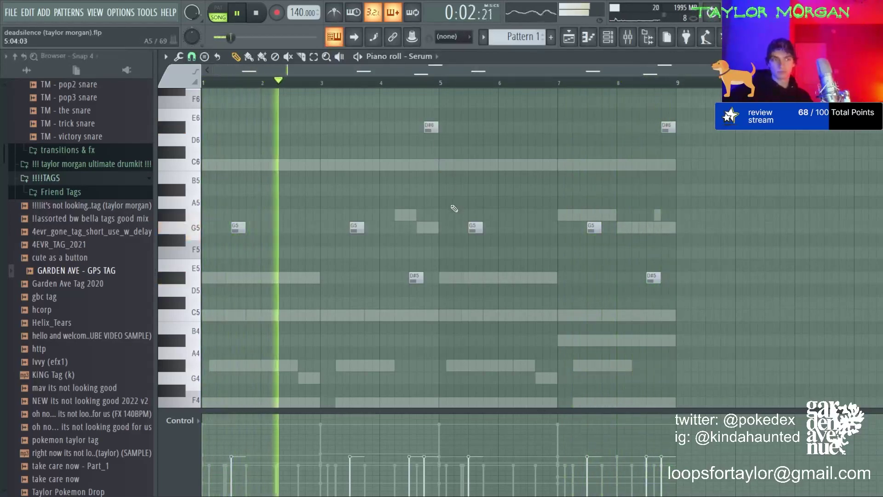
- Stop playback, route the suitcase, Purity, ZENOLOGY and Serum channels to mixer tracks 1 to 4, and show the mixer
key("F6")
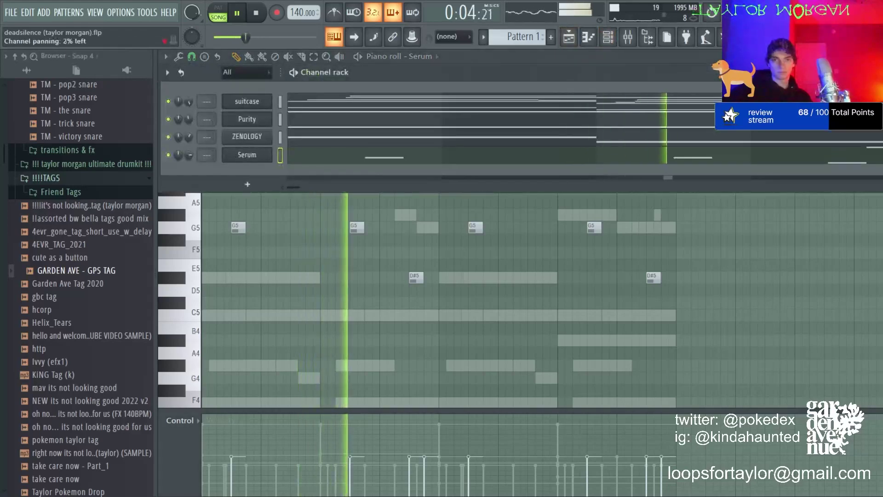
key("space")
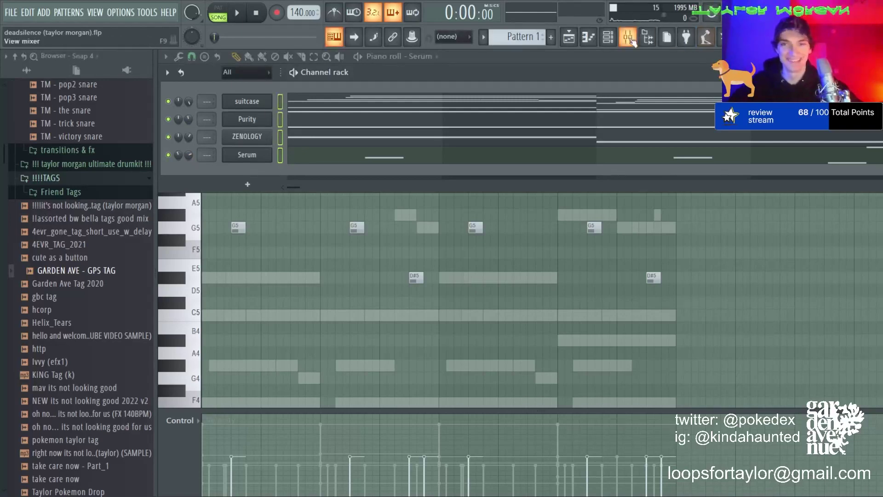
key("F9")
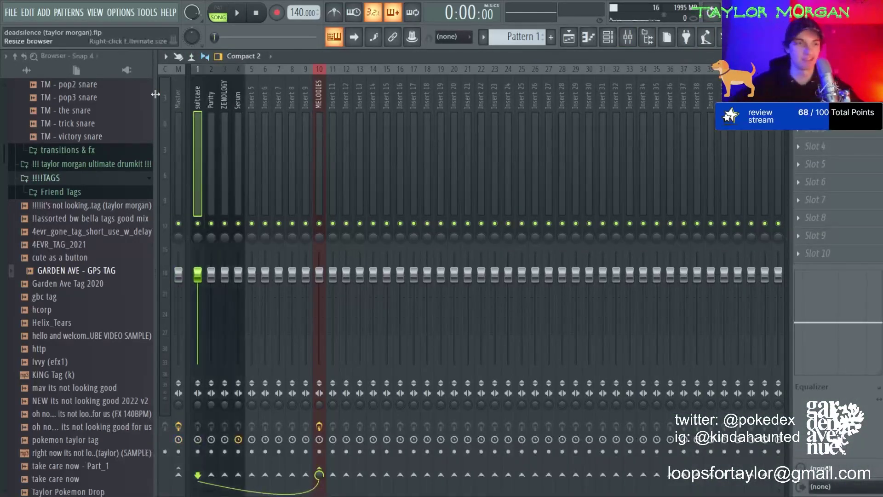
- Solo the Serum mixer track and add ValhallaVintageVerb to its effects with the default Concert Hall settings
left_click(234, 191)
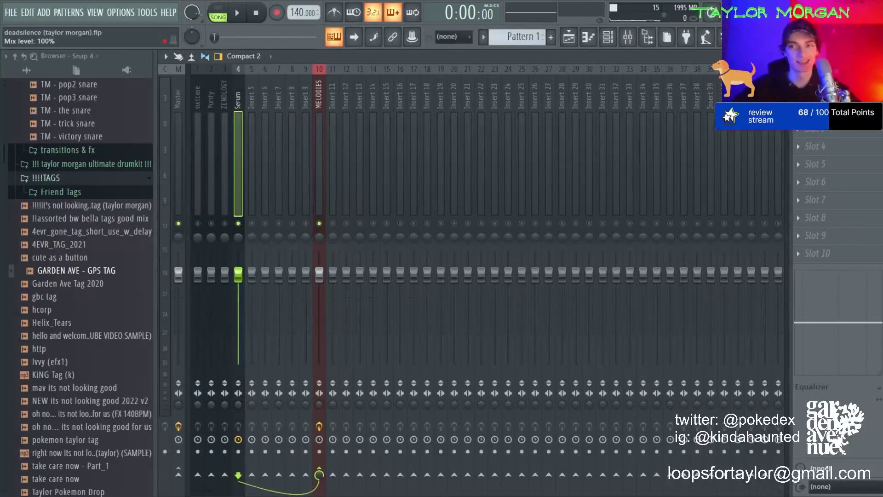
left_click(524, 111)
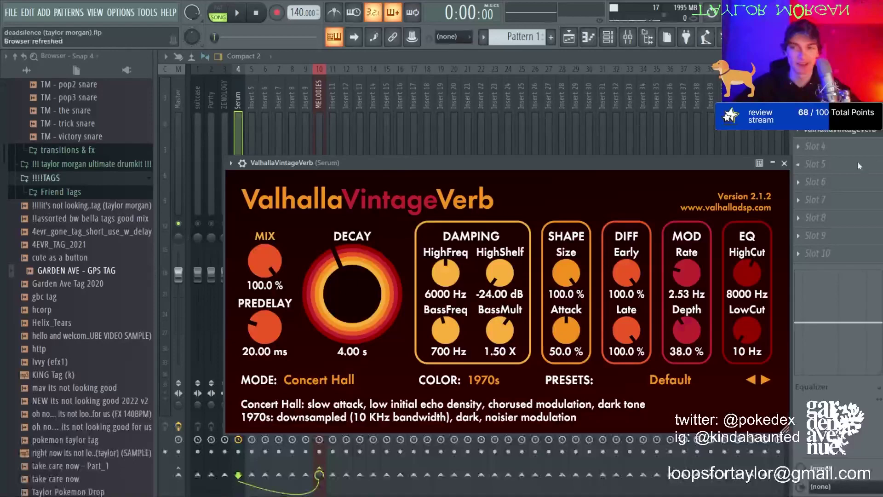
left_click(785, 164)
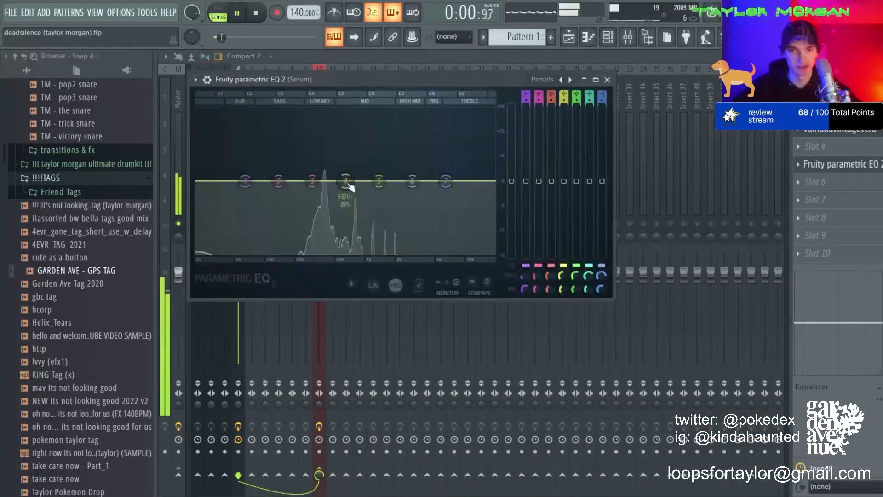
- Shape the Serum track with Fruity parametric EQ 2 by cutting the lows, dipping the low mids and raising the high shelf
left_click_drag(345, 181, 306, 198)
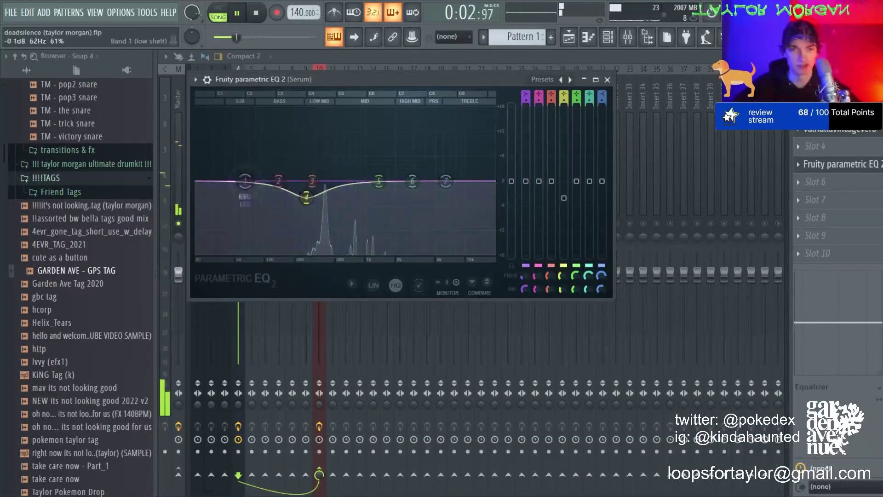
left_click_drag(244, 181, 273, 254)
left_click_drag(446, 182, 351, 160)
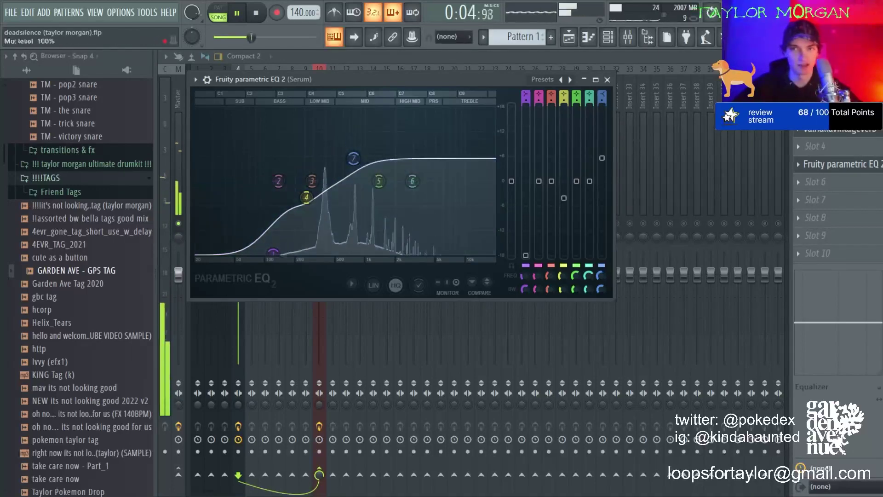
left_click(799, 182)
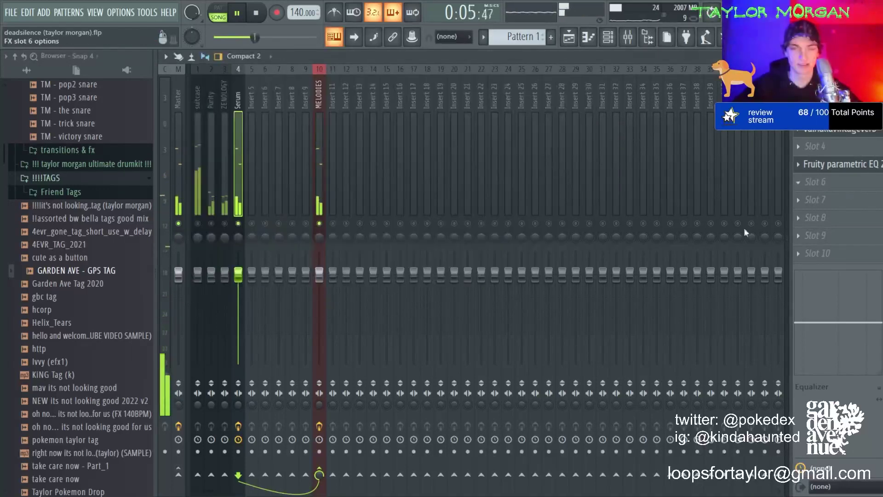
- Add RC-20 Retro Color to the Serum track, turn up Digital and Magnetic with maximum flutter, and place it before ValhallaVintageVerb
left_click(562, 261)
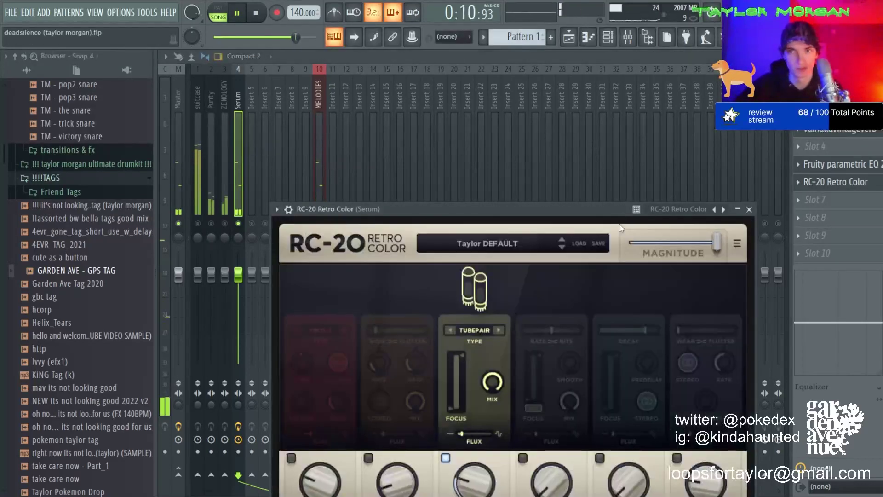
left_click_drag(620, 210, 569, 181)
left_click_drag(507, 463, 497, 436)
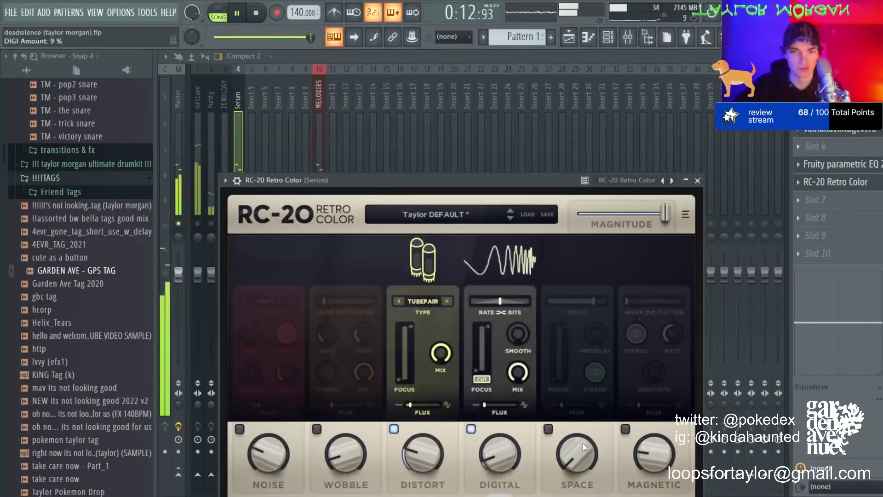
left_click_drag(656, 453, 671, 261)
left_click_drag(629, 302, 694, 297)
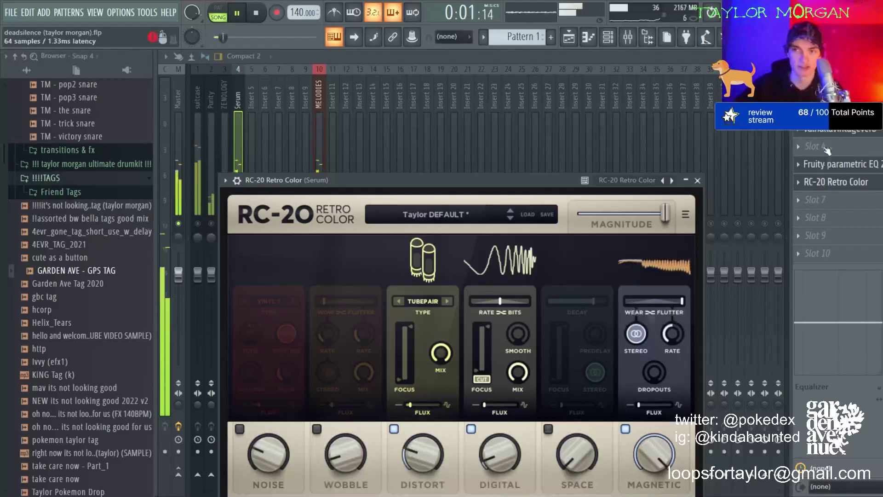
left_click_drag(826, 194, 827, 132)
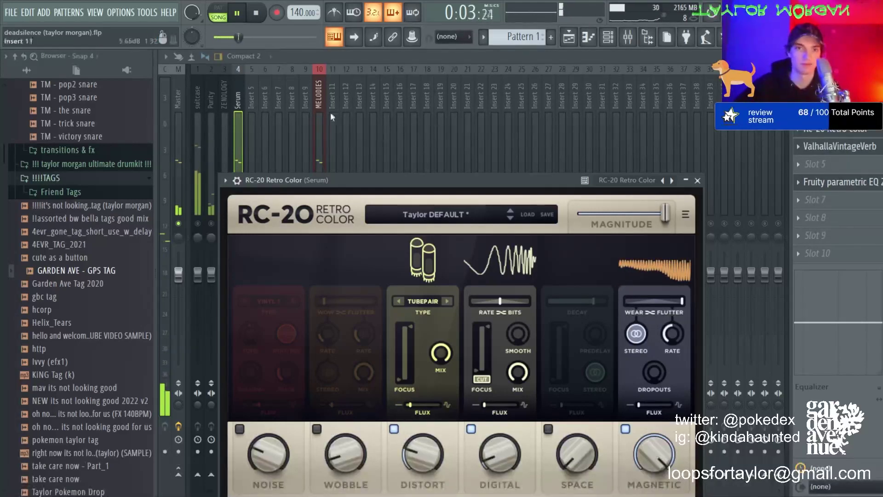
- Lower the suitcase track's volume slightly and add Fruity parametric EQ 2 with a narrow cut in the low mids
left_click(224, 152)
key("space")
left_click(200, 196)
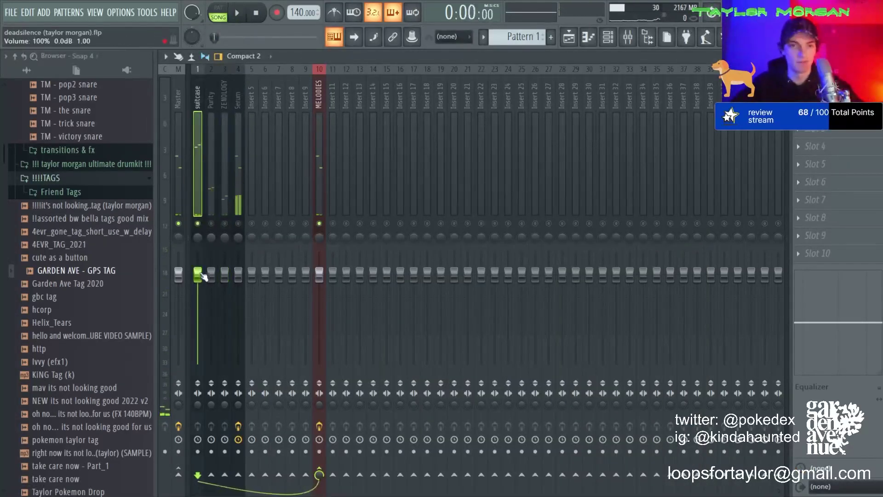
left_click_drag(203, 275, 203, 280)
left_click(599, 344)
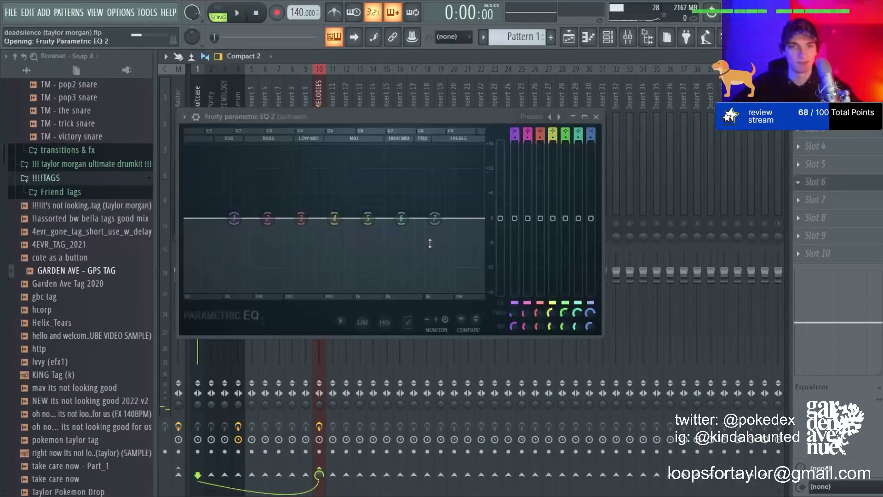
key("space")
scroll(402, 219, "down", 5)
left_click_drag(402, 218, 324, 245)
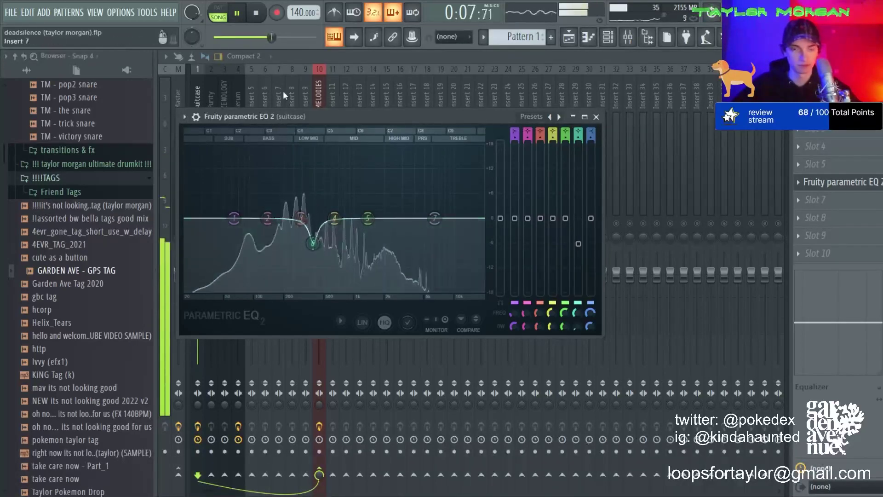
- Add Fruity parametric EQ 2 to the soloed Purity track, dipping the low mids and boosting the highs with a shelf
left_click(211, 102)
key("space")
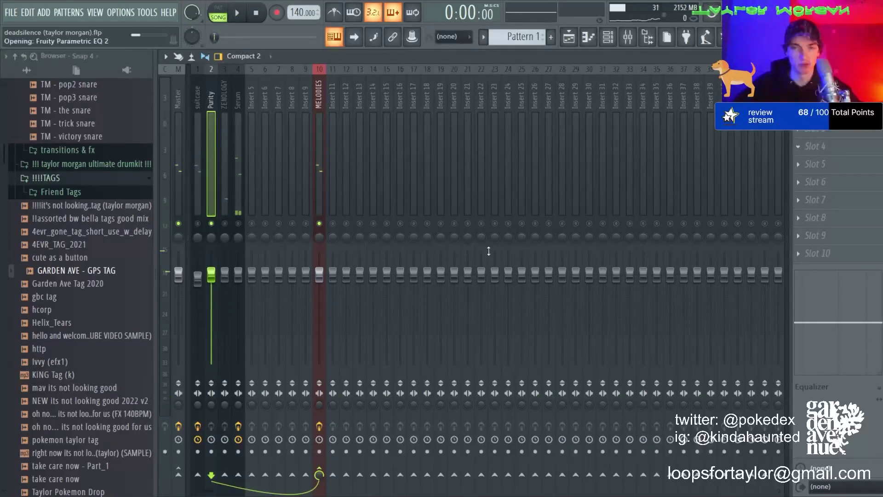
key("space")
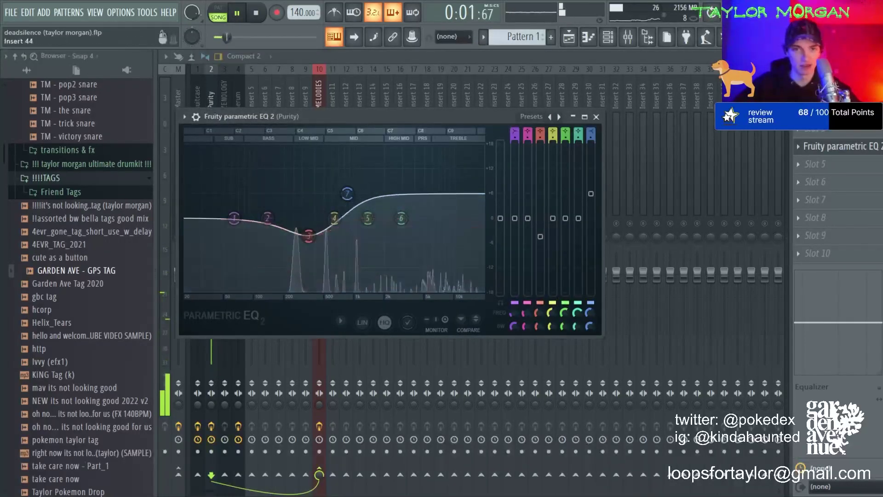
- Add RC-20 Retro Color to the Purity track and turn up its Magnetic amount with flutter at maximum
left_click(798, 110)
left_click(573, 269)
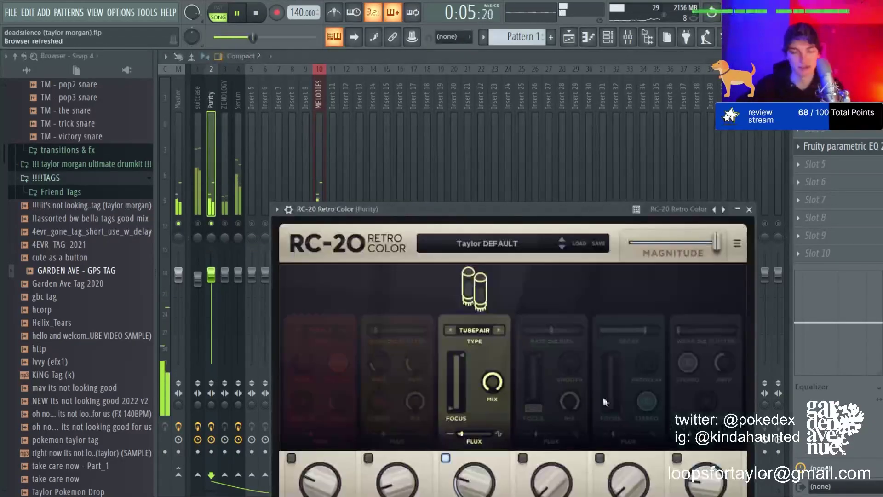
left_click_drag(705, 480, 705, 263)
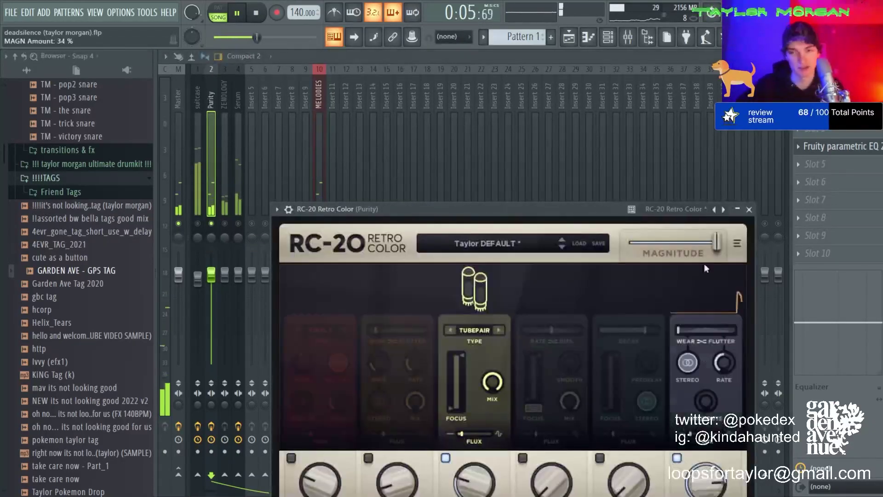
left_click_drag(682, 327, 867, 278)
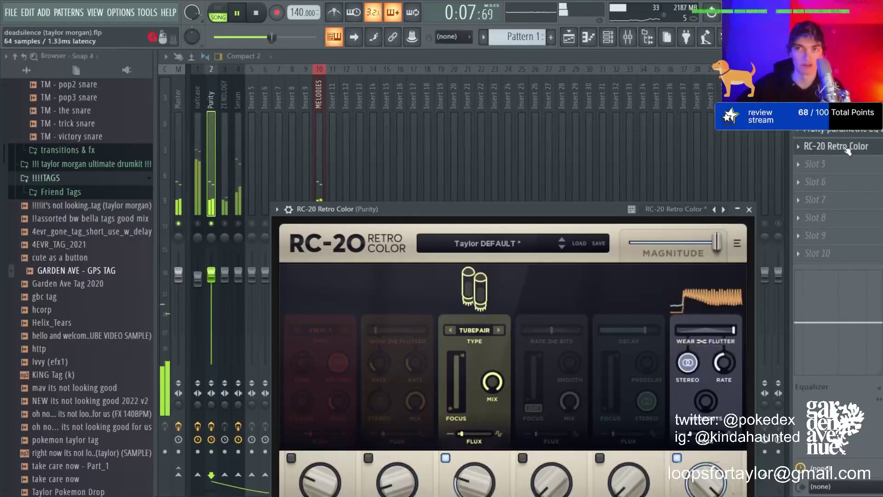
- Lower the Purity track's volume to 69% and add PanCake2 with its effect mix level reduced
left_click_drag(210, 285, 210, 310)
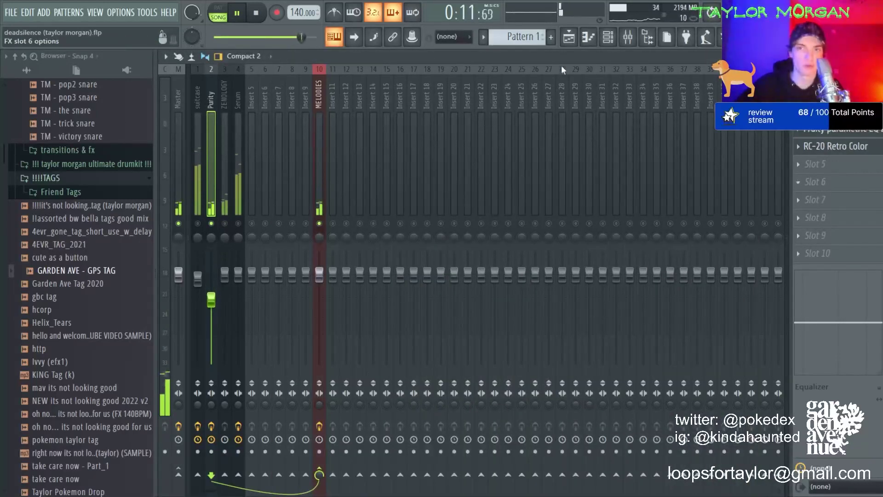
left_click(573, 209)
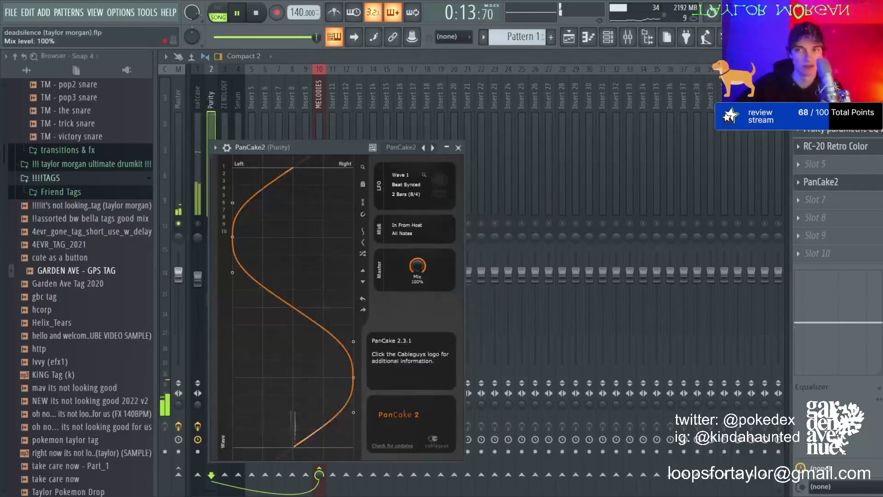
left_click_drag(882, 182, 881, 207)
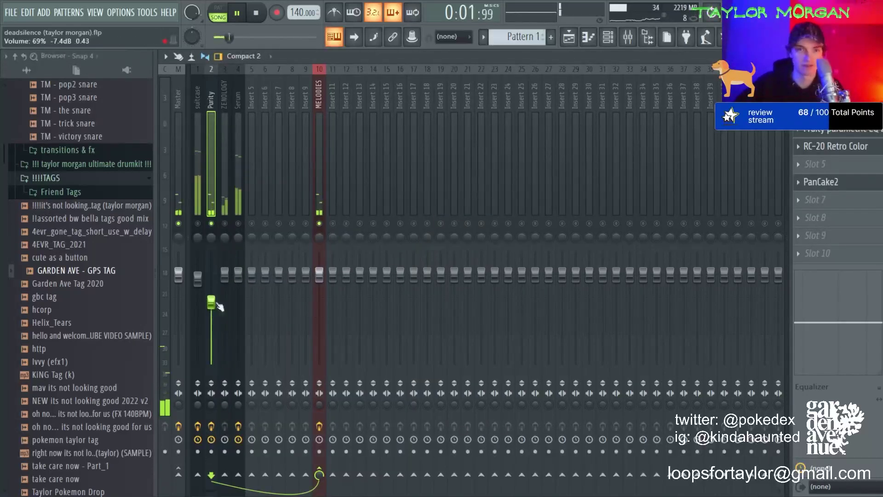
- Add default ValhallaVintageVerb at a reduced mix level to ZENOLOGY, separate its stereo by 56%, set volume to 88%, and unsolo it
left_click(223, 174)
key("space")
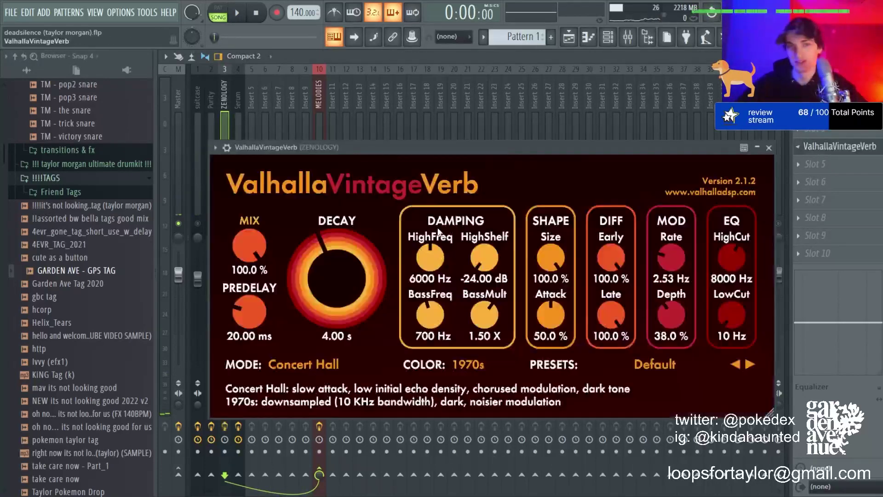
left_click_drag(882, 146, 882, 166)
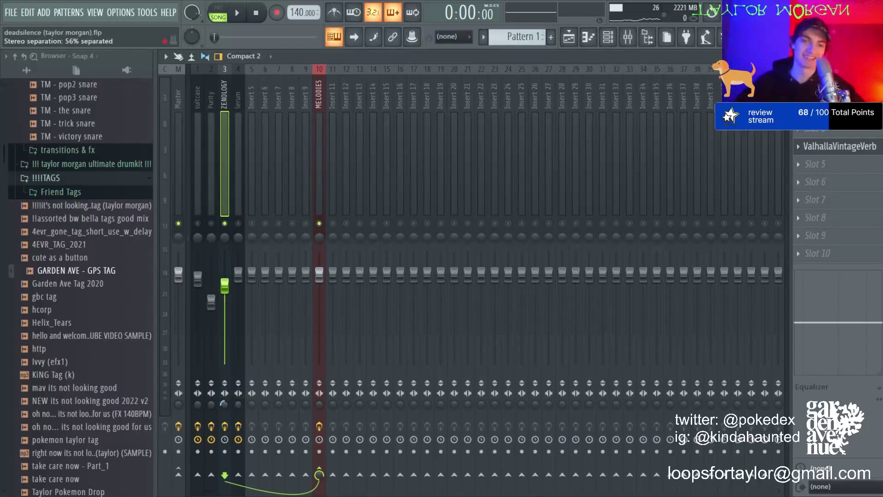
right_click(225, 223)
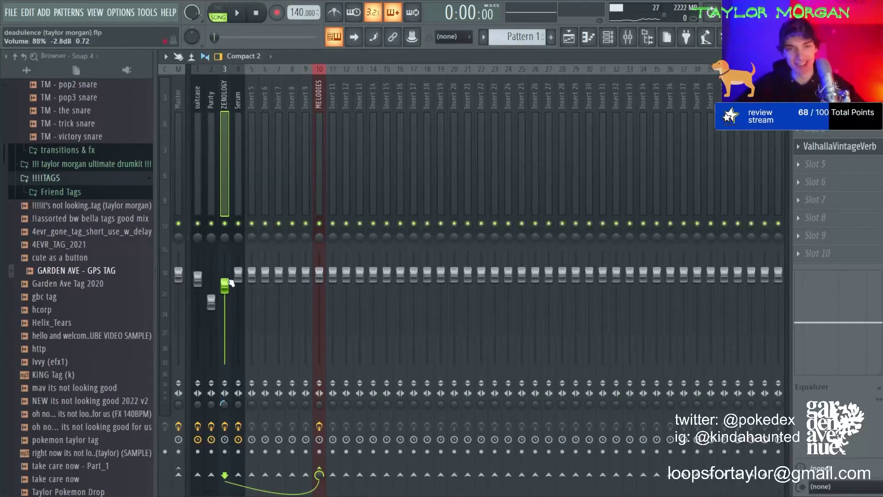
- Balance the suitcase, ZENOLOGY and Serum volumes during playback, setting Serum to 68% and panning it slightly off centre
left_click(199, 280)
key("space")
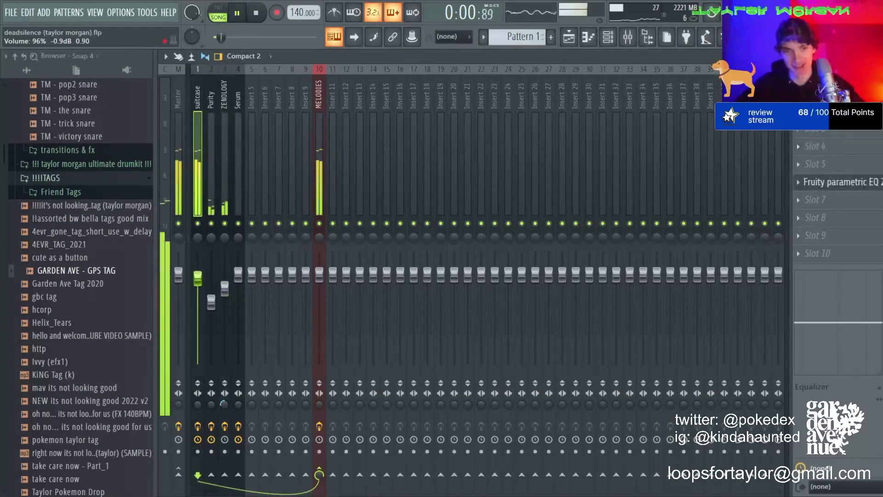
left_click_drag(198, 279, 239, 305)
left_click(224, 288)
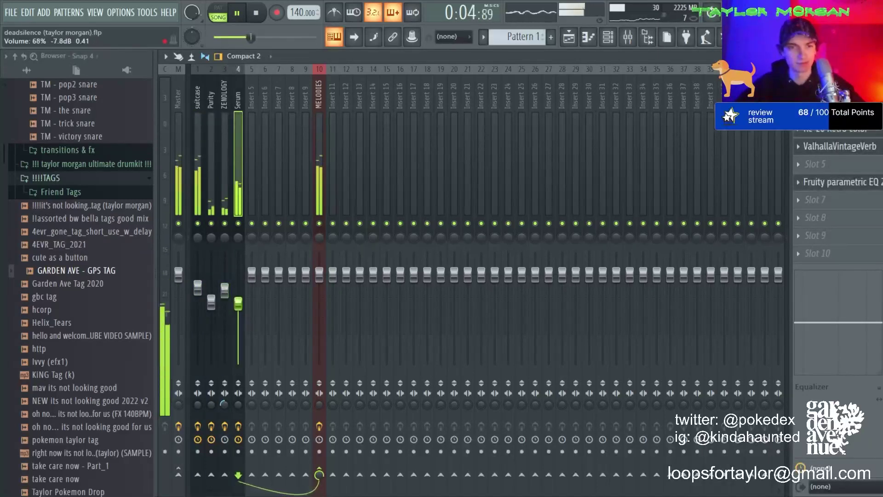
left_click_drag(238, 237, 239, 246)
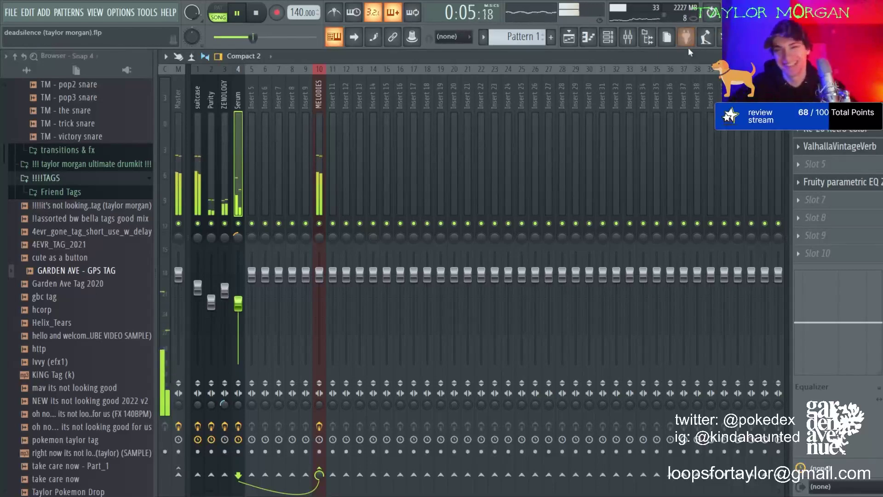
key("space")
- Reduce the Purity volume further and the Serum volume to 60%, soloing each track to check it
left_click(588, 37)
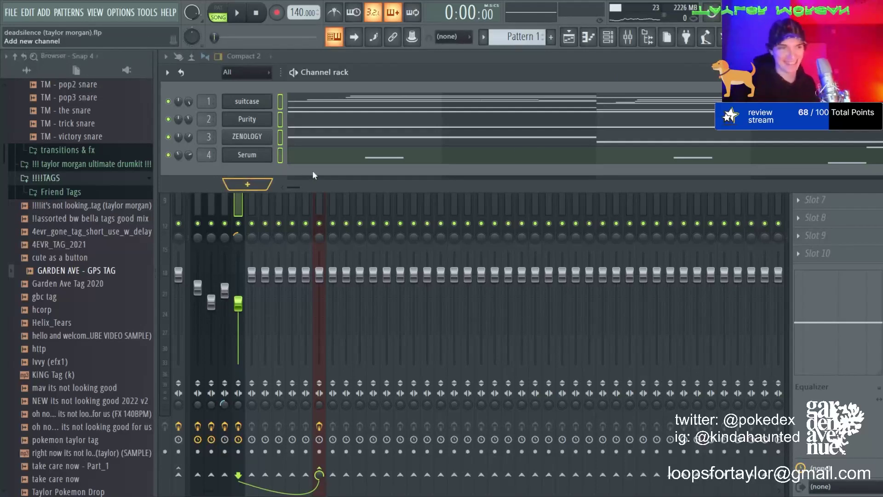
left_click(243, 300)
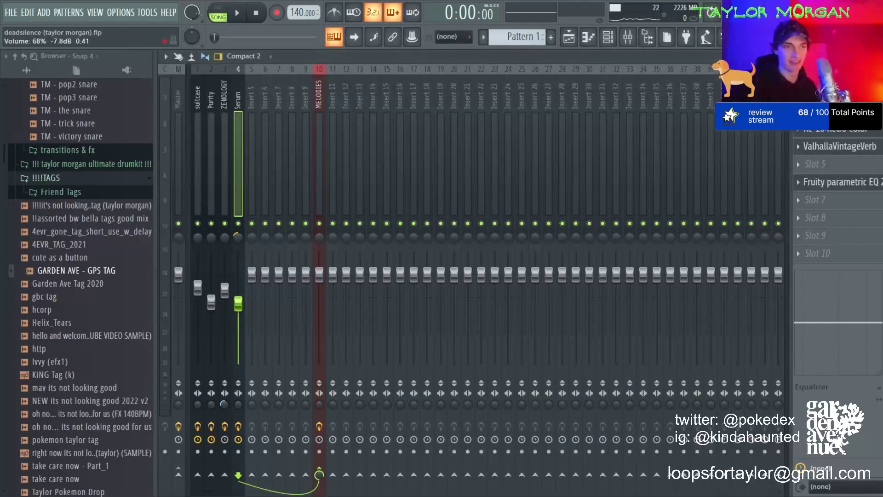
left_click_drag(238, 301, 239, 304)
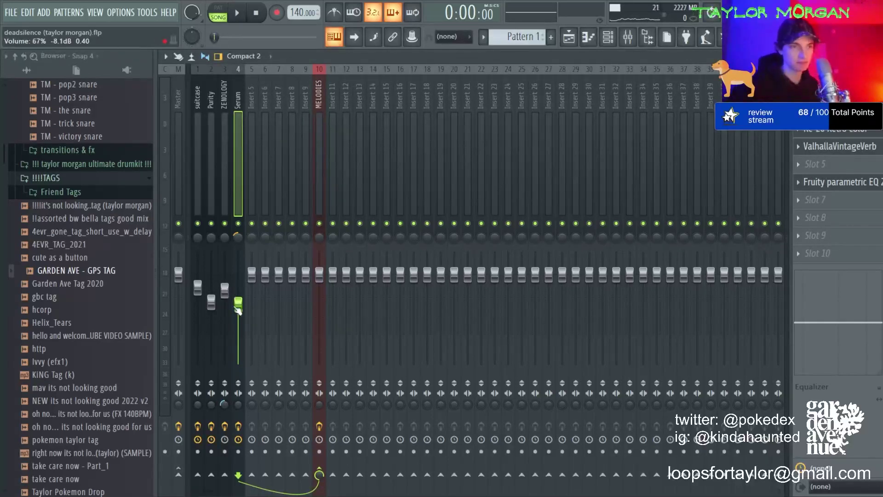
left_click(225, 188)
left_click(212, 214)
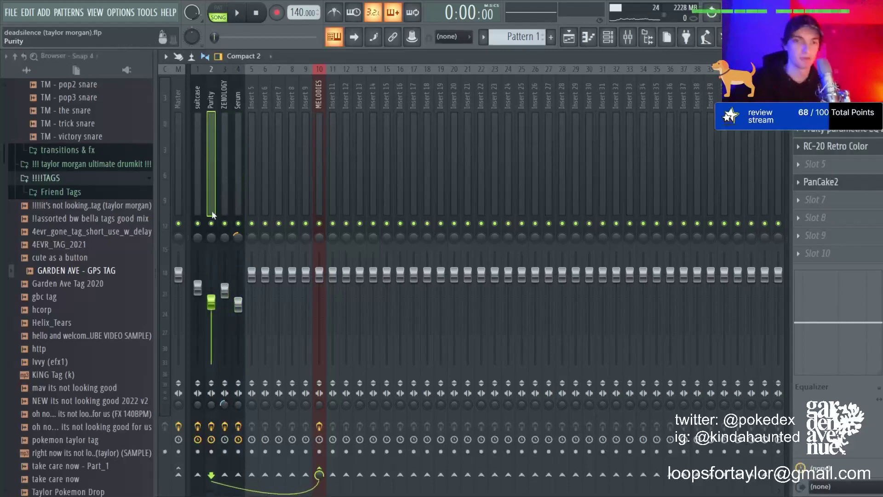
right_click(211, 224)
key("space")
left_click_drag(211, 302, 239, 310)
right_click(238, 224)
key("space")
key("space")
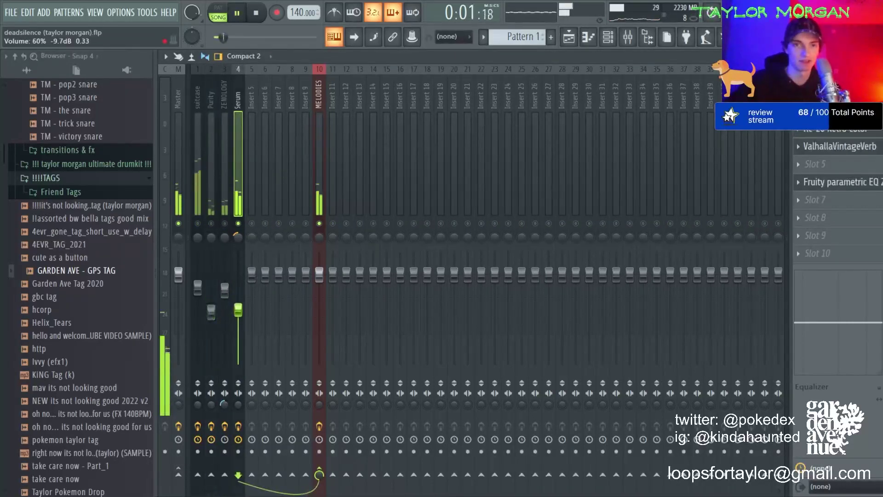
- Open the Serum instrument and browse through its presets to key [flowers4u] while the loop plays
left_click(618, 45)
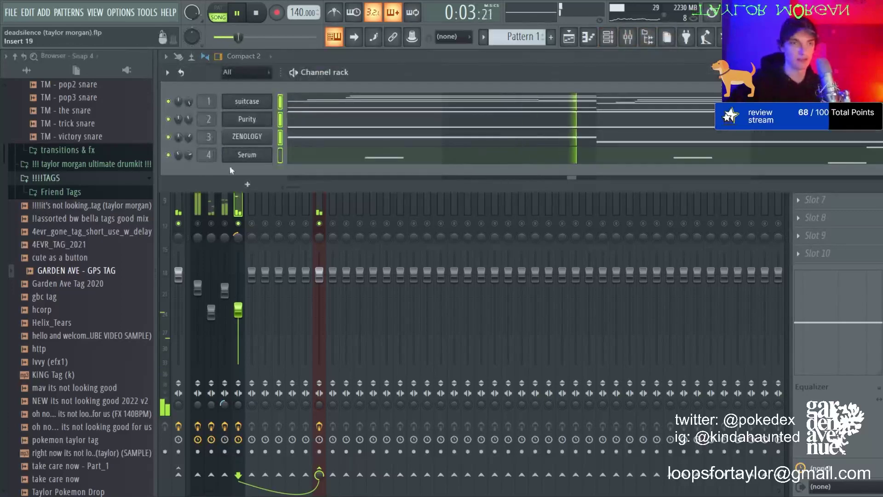
left_click(247, 154)
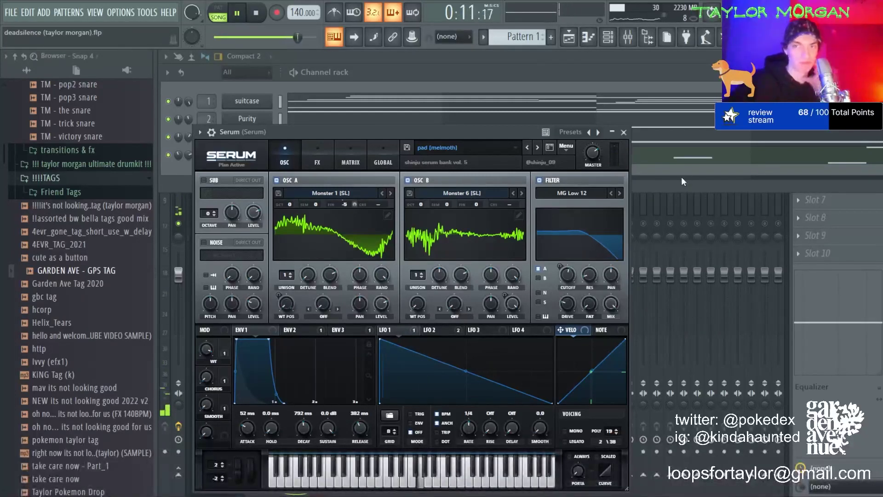
left_click(537, 148)
key("space")
key("space")
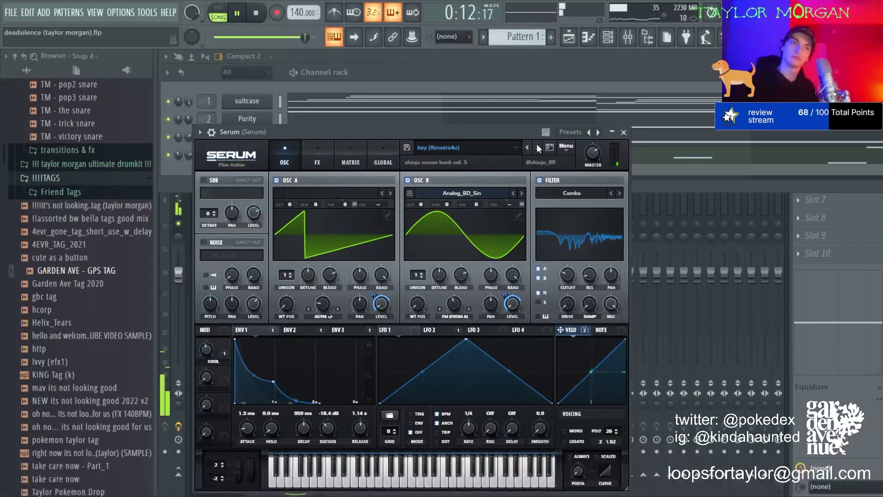
- Raise the Serum track's volume to 100%, unsolo it, and pull the level back slightly against the full mix
left_click(628, 37)
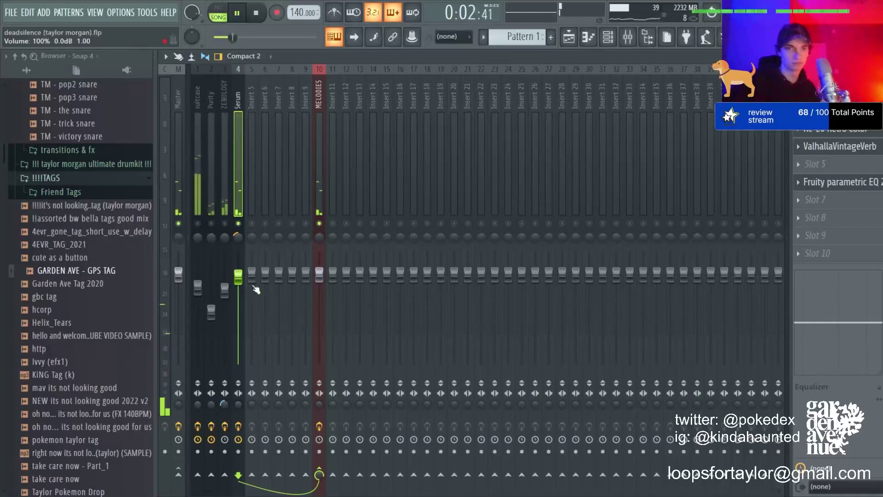
left_click_drag(244, 37, 296, 37)
left_click(589, 37)
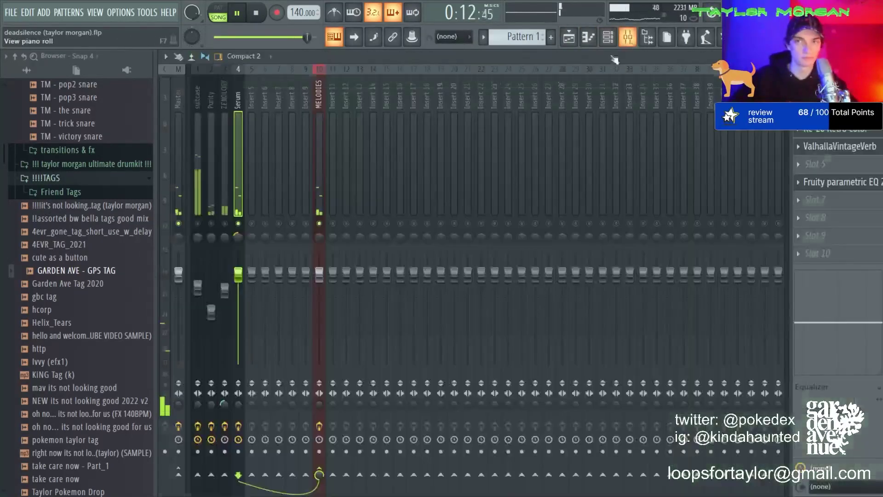
key("F9")
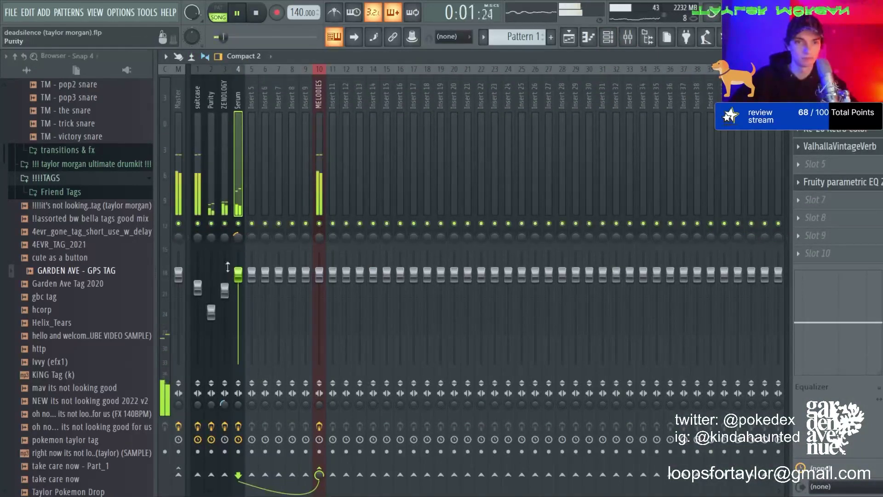
left_click_drag(238, 274, 238, 279)
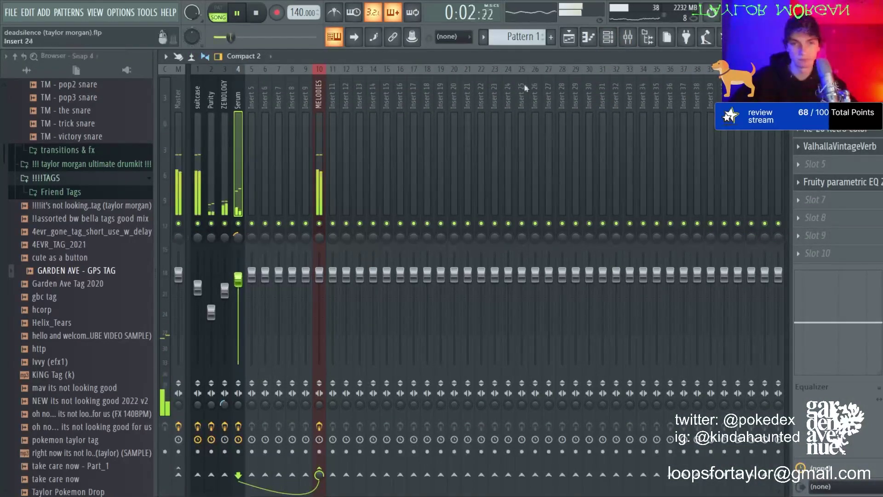
- Show the Serum notes in the piano roll and stop playback
left_click(595, 40)
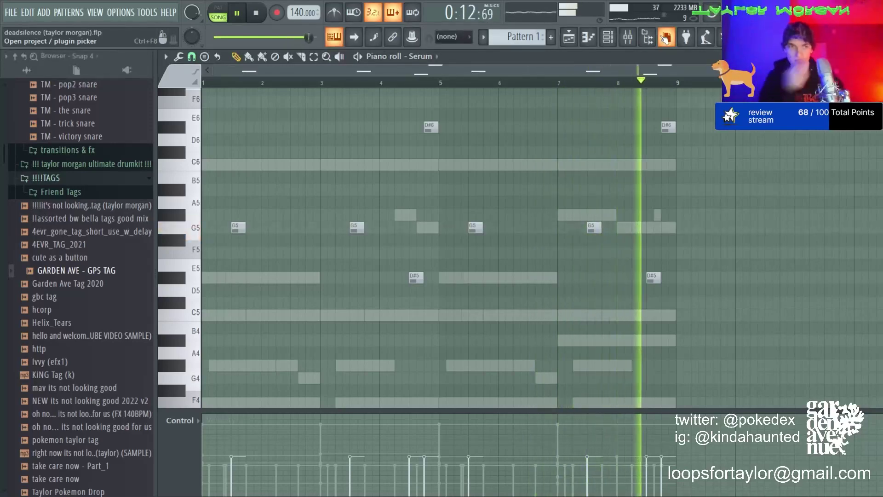
key("space")
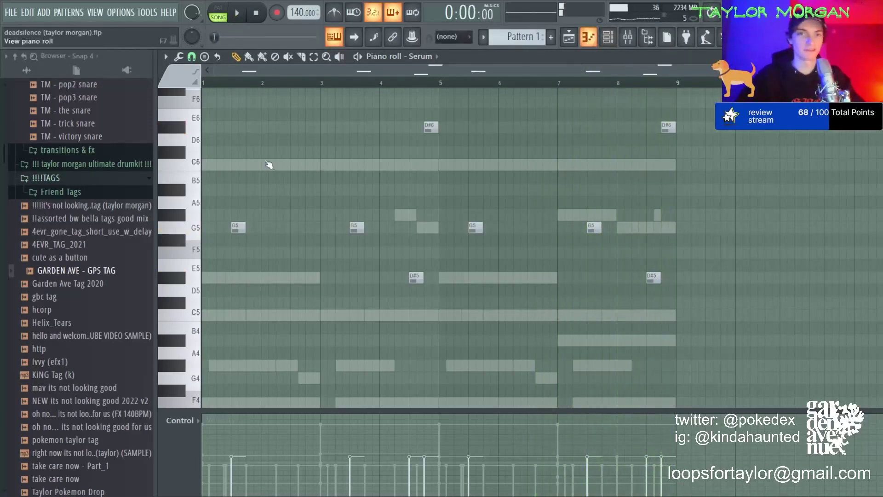
- Copy the suitcase notes into a new ZENOLOGY channel using the 0044:Soft Pad 3 preset and randomize their velocities
key("F6")
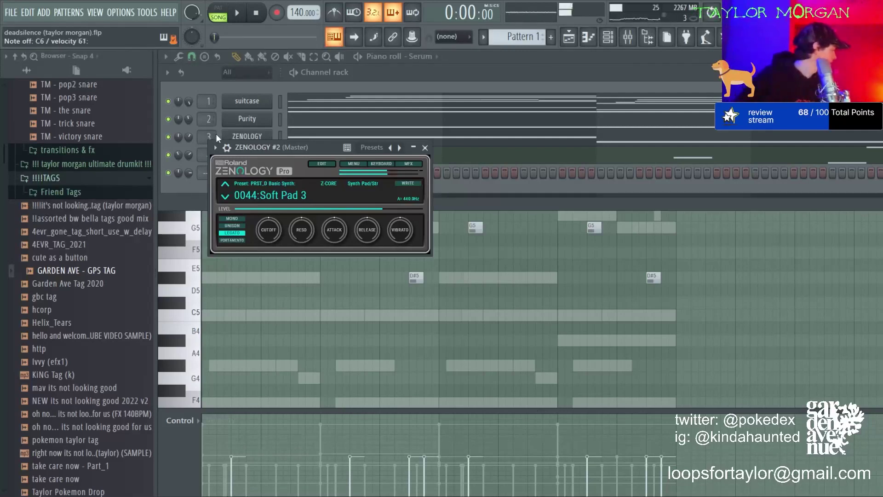
left_click(279, 103)
left_click(281, 171)
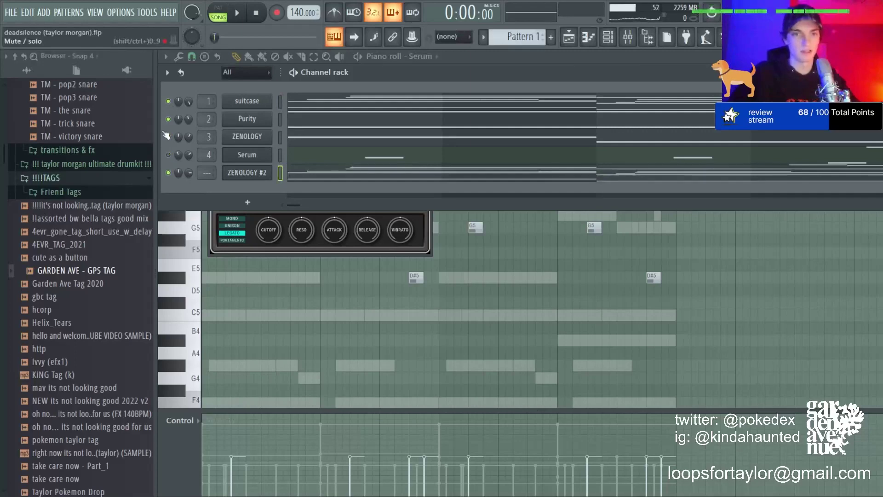
left_click(305, 175)
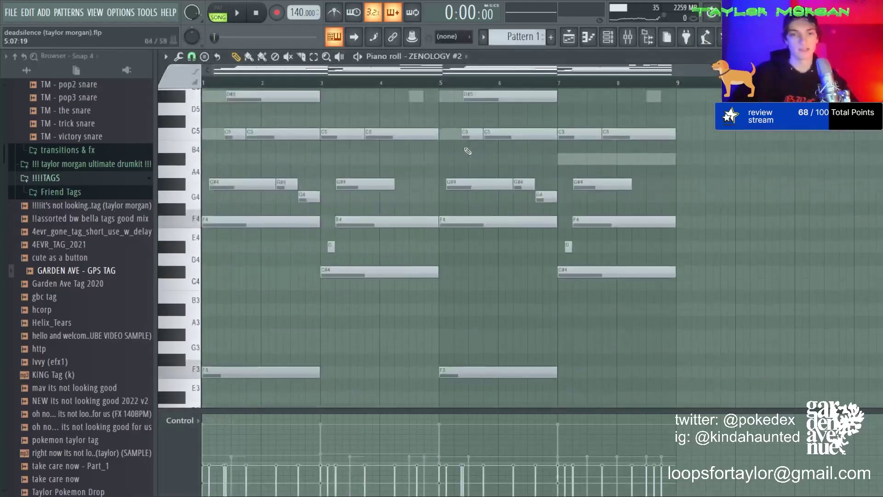
key("alt+r")
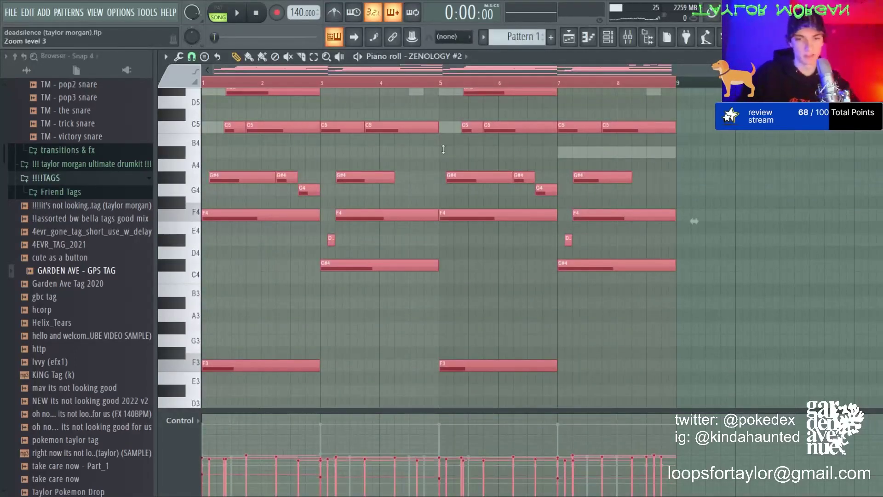
scroll(444, 150, "down", 2)
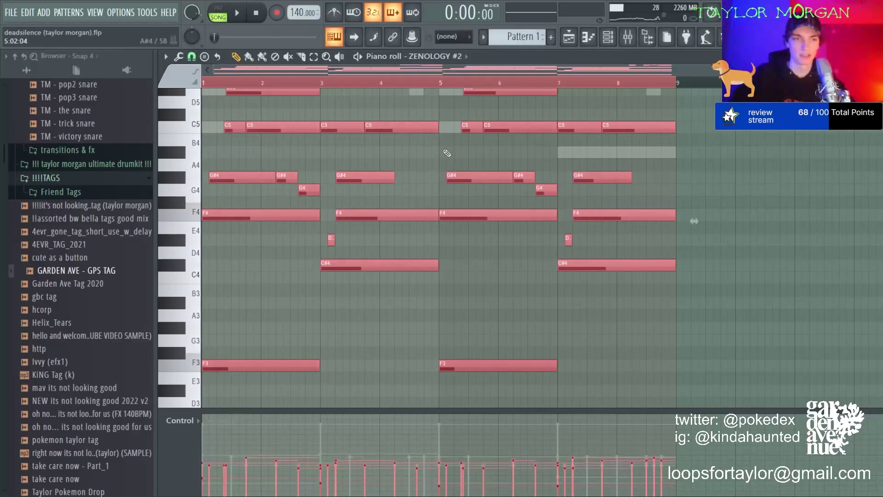
- Route the ZENOLOGY #2 channel to mixer insert 5 and lower its level while the loop plays
left_click(608, 36)
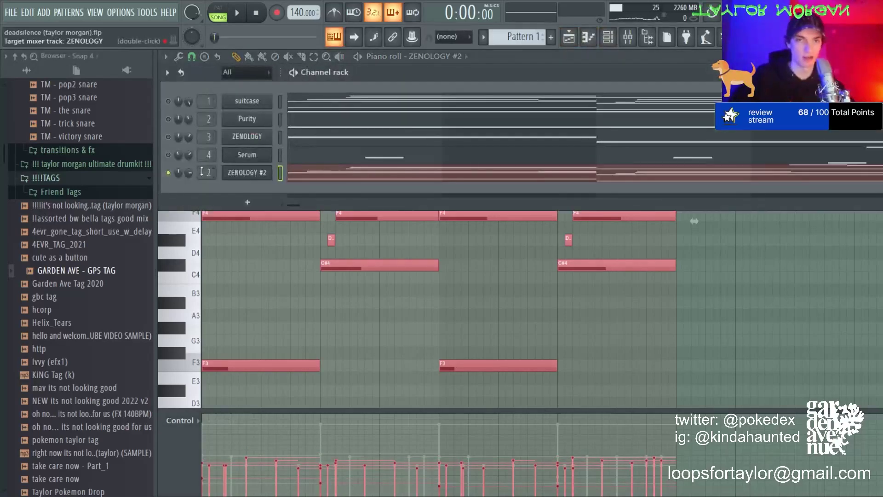
left_click(628, 37)
key("space")
left_click_drag(253, 283, 253, 301)
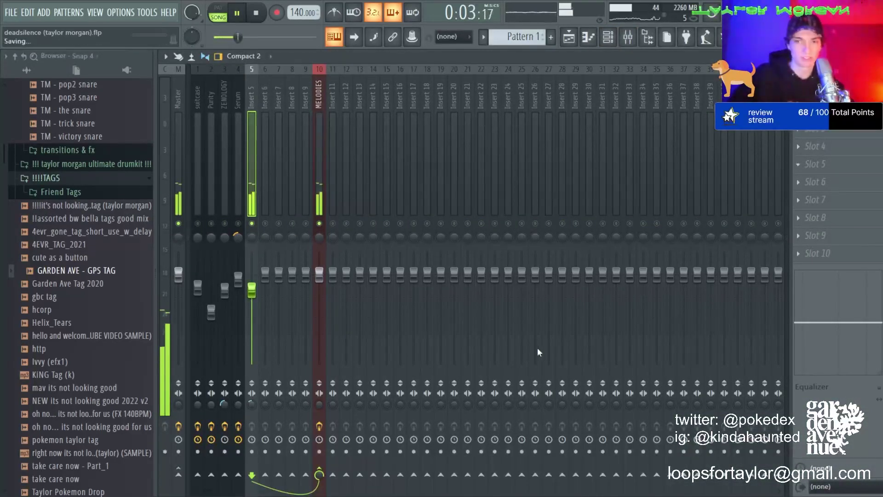
- Add Fruity Parametric EQ 2 to Insert 5, cutting the high shelf about 4 dB near 1.9 kHz and lowering band 3
left_click(456, 330)
left_click_drag(416, 203, 362, 220)
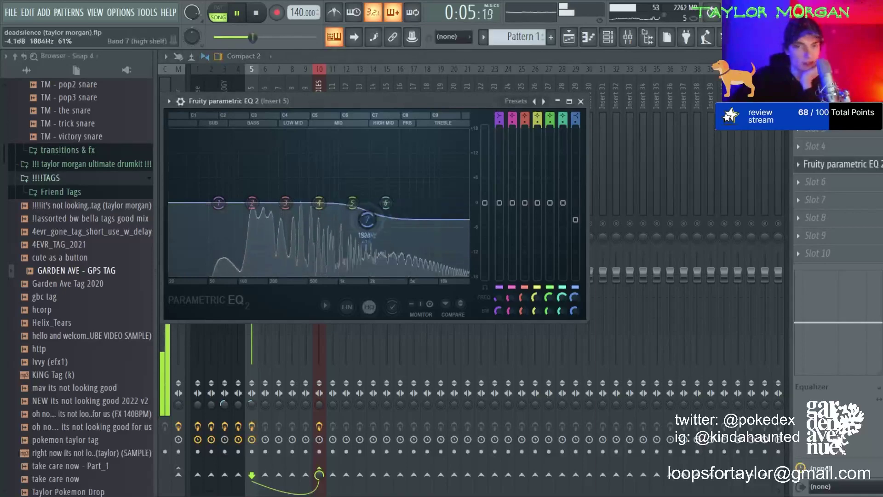
left_click_drag(285, 203, 283, 221)
left_click(340, 59)
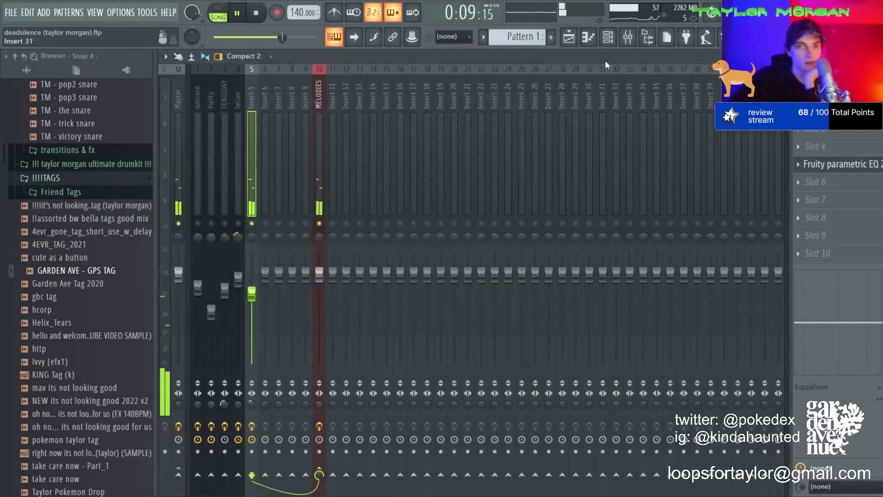
- Unmute all channels and balance the suitcase and Insert 5 levels with only those two mixer tracks playing
key("F6")
left_click_drag(169, 109, 167, 154)
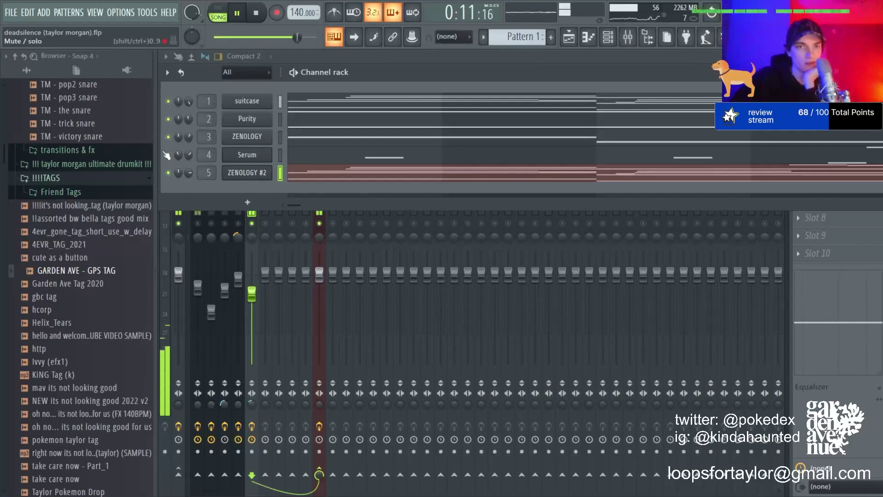
left_click(198, 224)
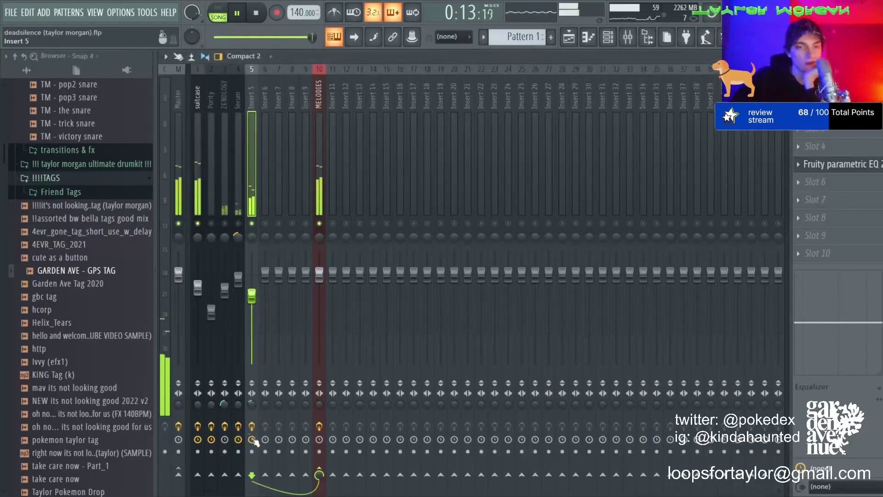
left_click(195, 302)
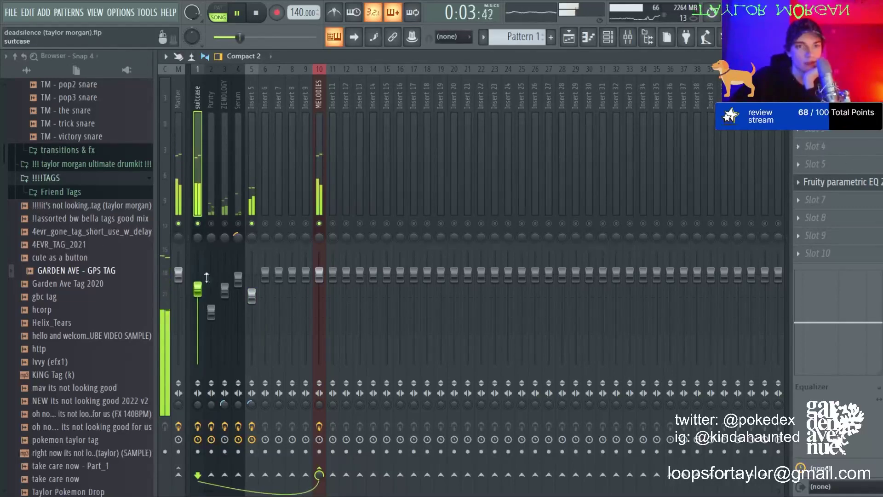
left_click(252, 297)
left_click_drag(253, 303, 253, 297)
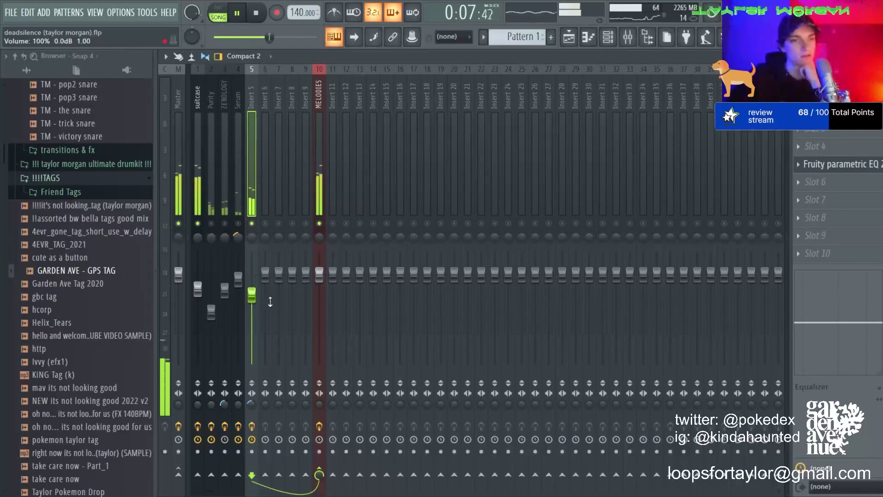
- Bring the ZENOLOGY, Purity and Serum tracks back into the mix, save the project and stop playback
left_click(224, 223)
left_click(212, 224)
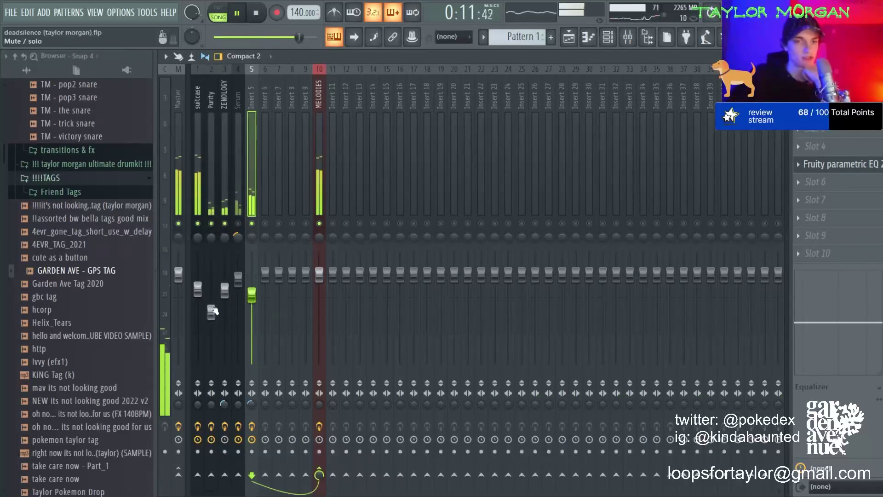
left_click(211, 310)
right_click(239, 224)
right_click(239, 224)
key("ctrl+s")
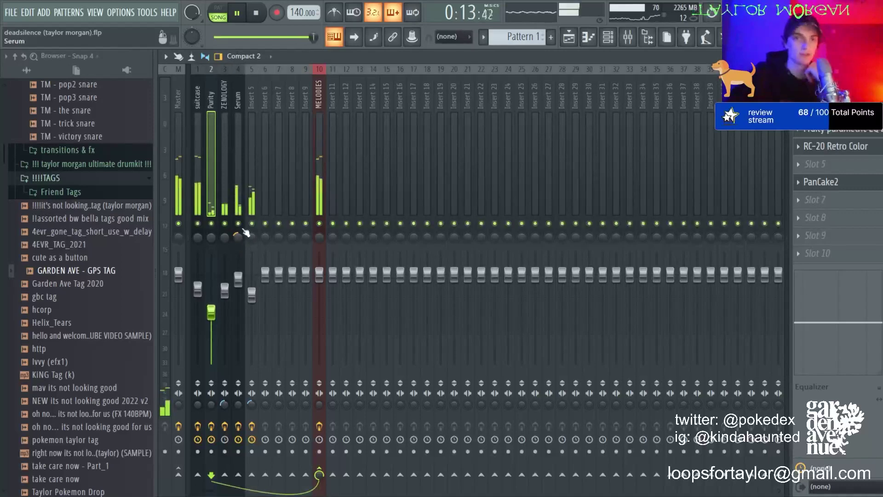
key("space")
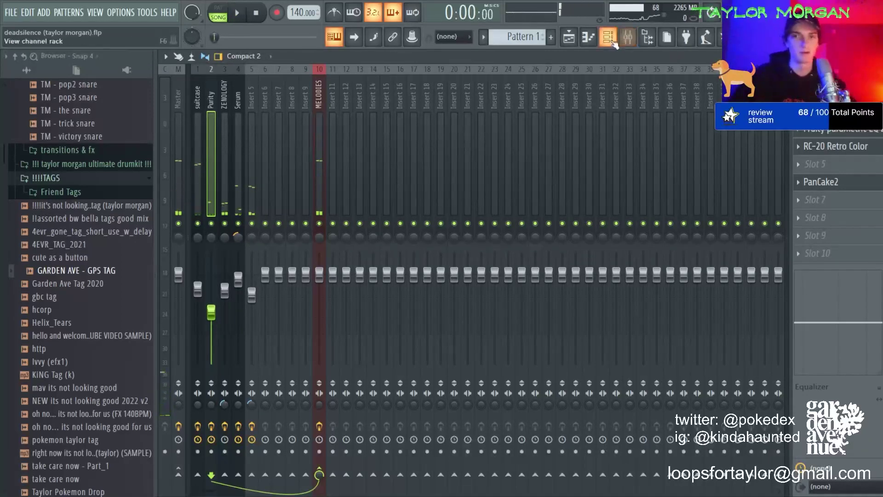
- Try out a new Serum channel with the sinelead preset against the playing loop and remove the channel
left_click(608, 37)
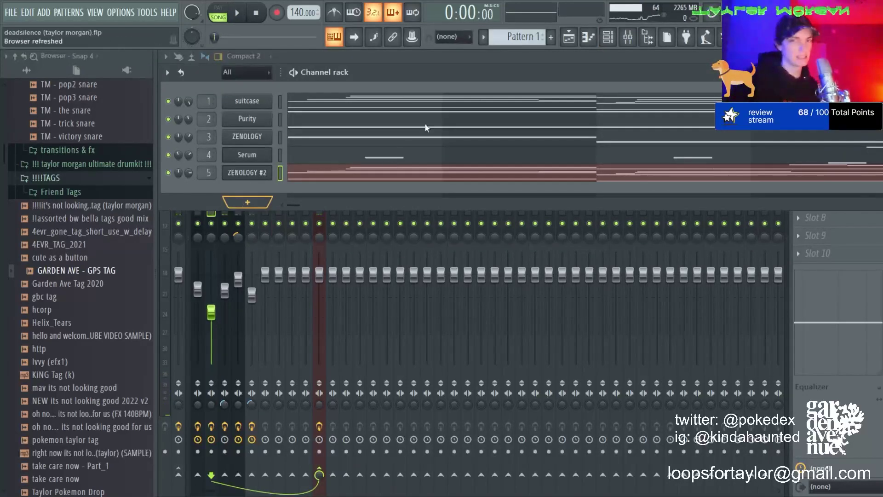
left_click(440, 114)
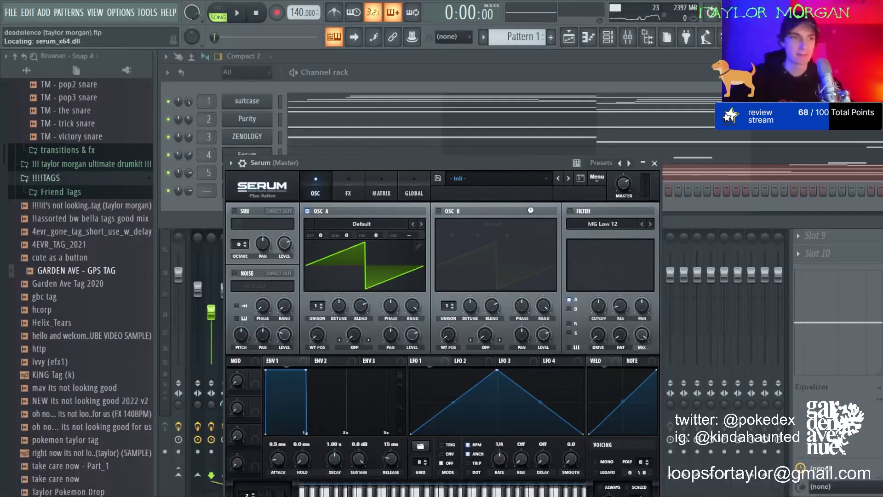
left_click(603, 85)
key("space")
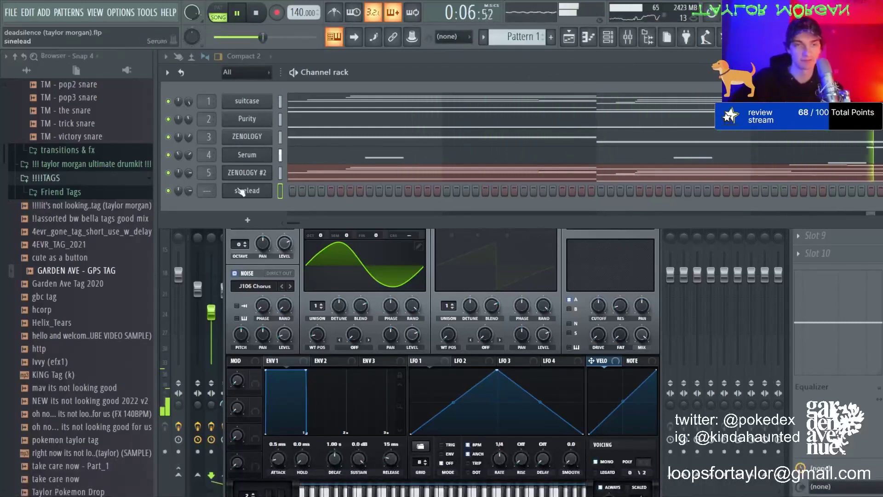
key("ctrl+z")
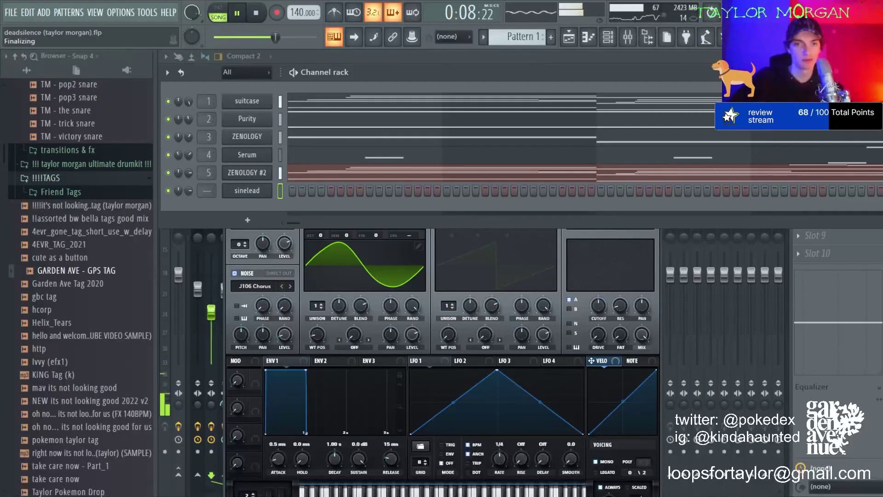
- Add the FALLS (tape) soft sample from the falls_soundkit_1 synths folder as a new channel and normalize it
left_click(76, 184)
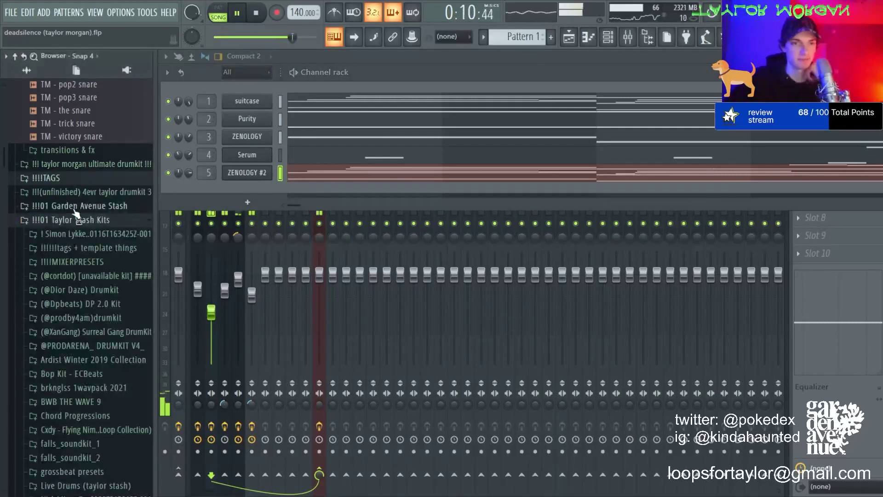
scroll(73, 243, "down", 3)
scroll(73, 244, "down", 3)
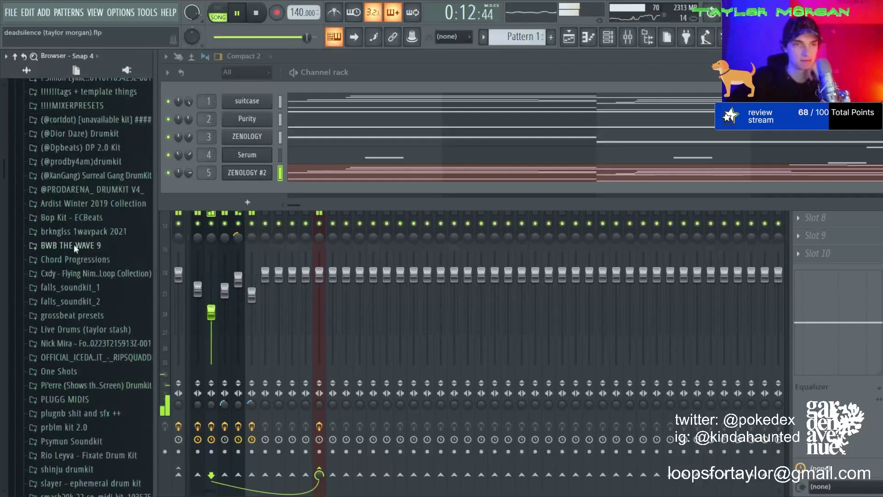
left_click(71, 288)
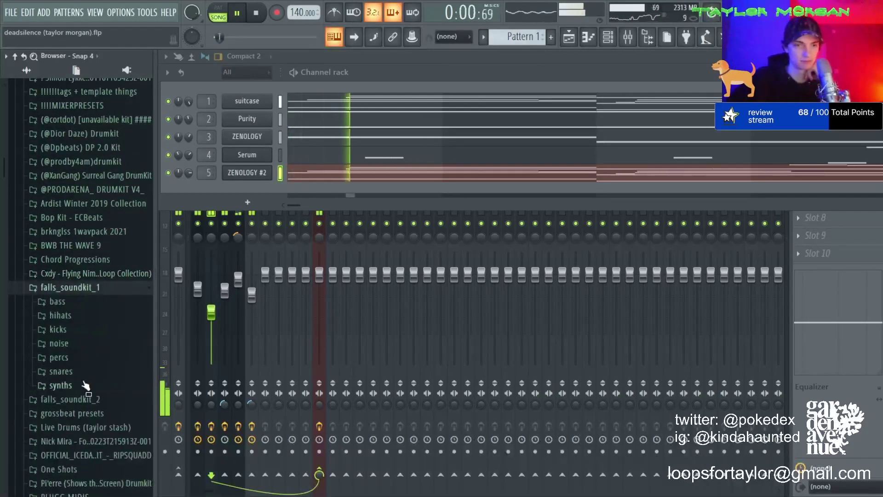
left_click(61, 385)
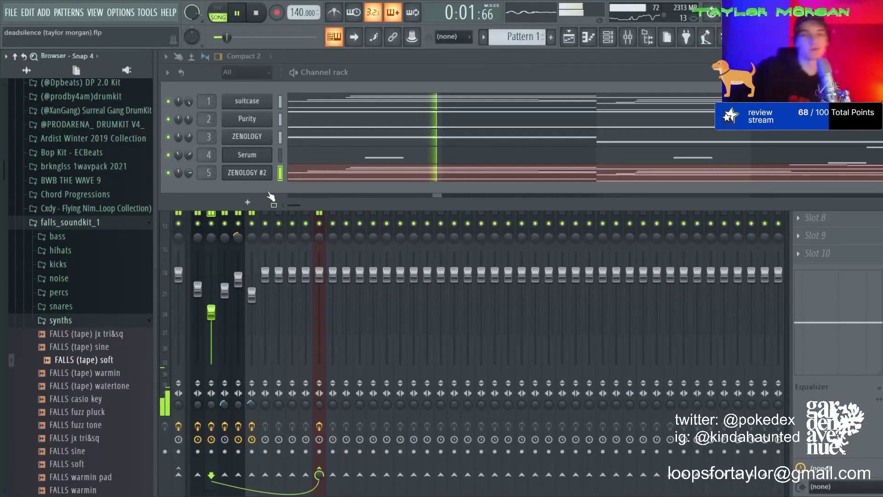
left_click_drag(271, 197, 268, 190)
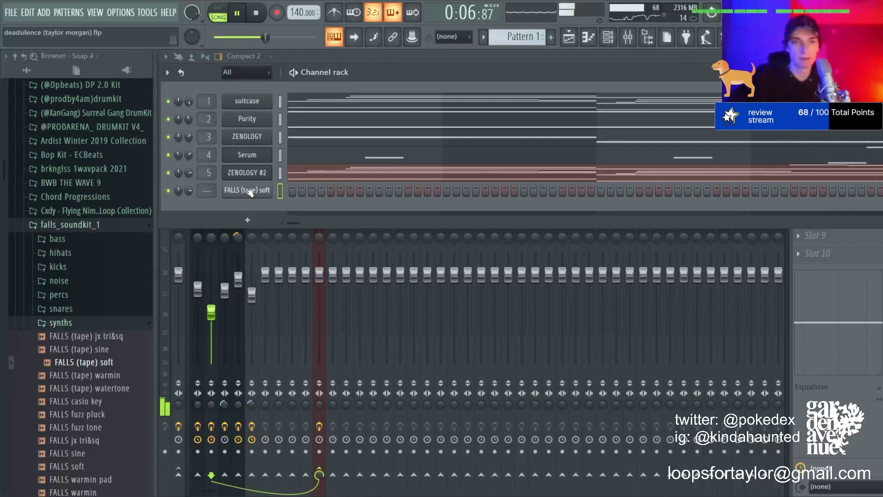
left_click(258, 190)
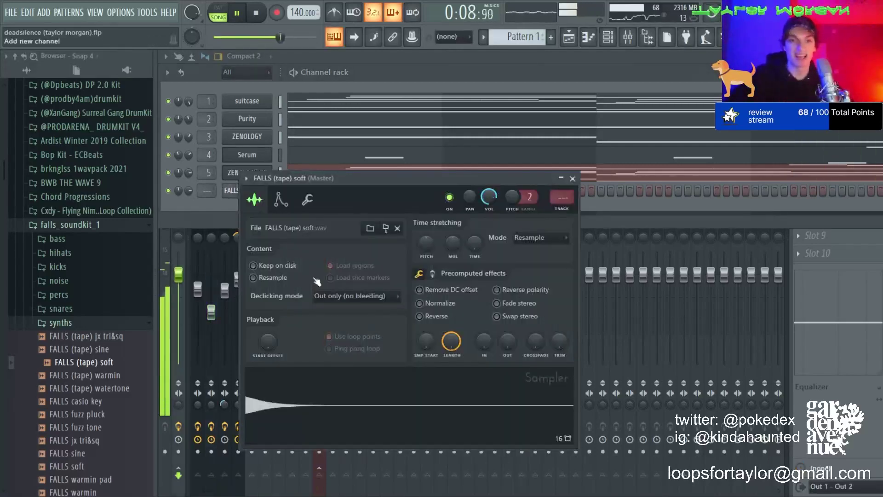
left_click(441, 303)
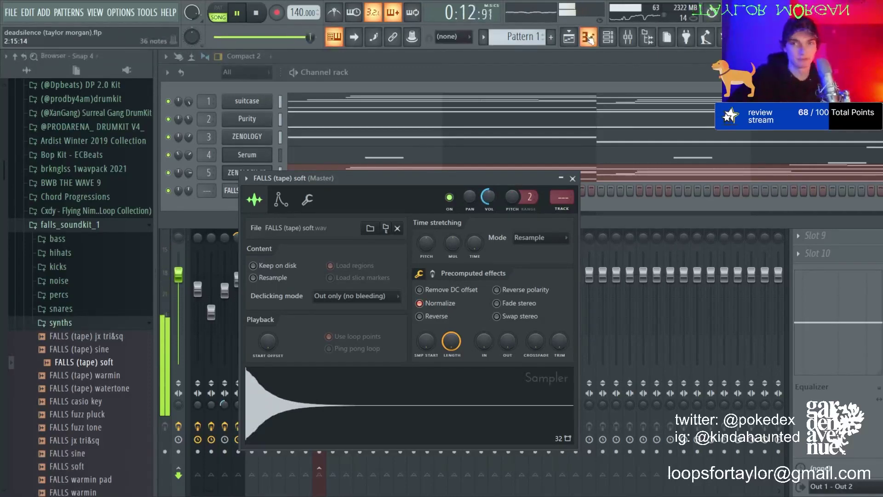
- Stop playback and place a G5 note in bar 1 of the FALLS (tape) soft piano roll, matching the ghost note
key("F7")
scroll(272, 235, "up", 4)
key("space")
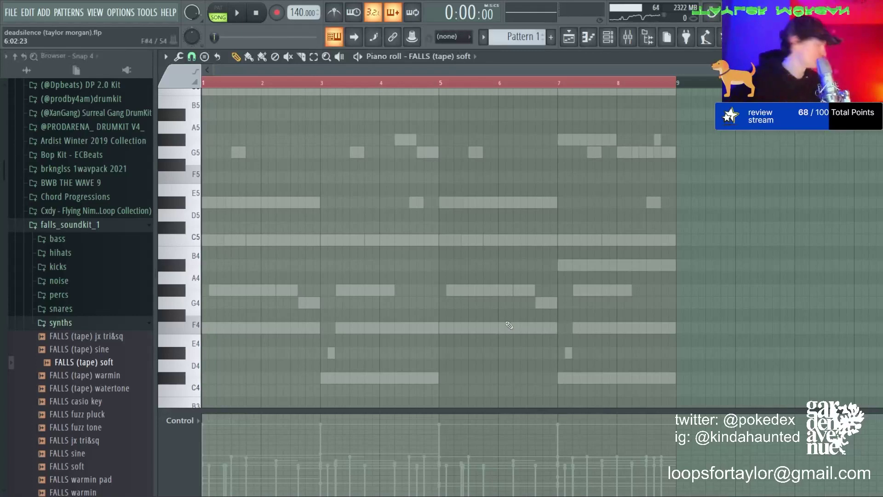
scroll(460, 319, "up", 3)
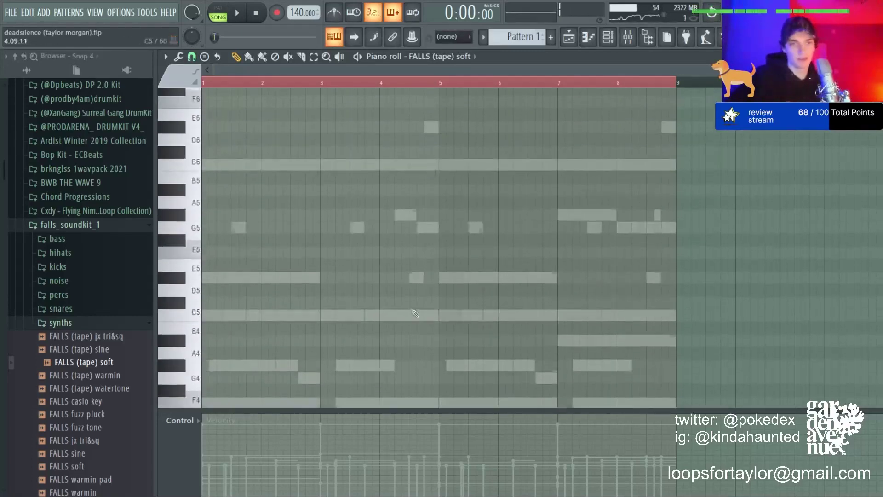
scroll(431, 280, "down", 2)
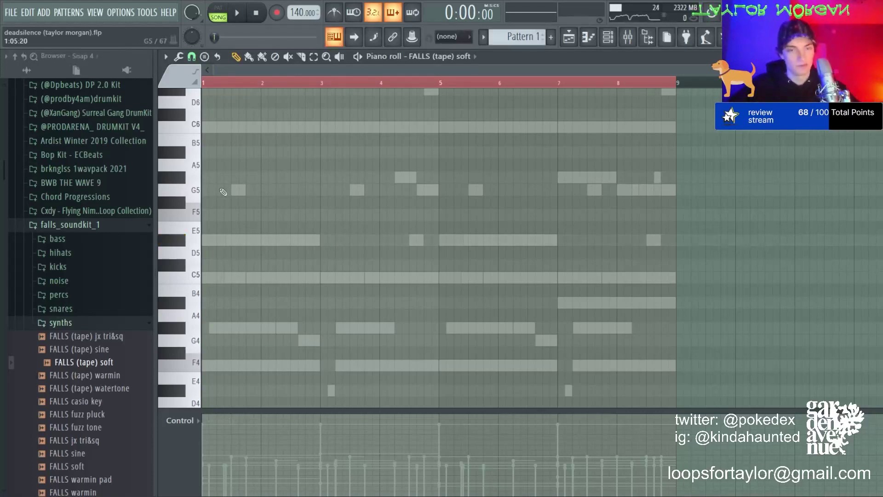
left_click(235, 190)
- Adjust the volume envelope of the FALLS (tape) soft sampler channel
key("F6")
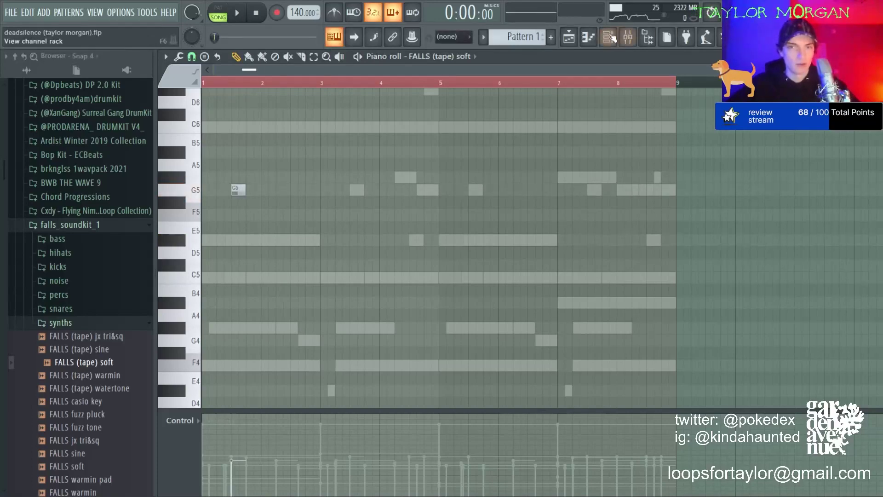
left_click(270, 191)
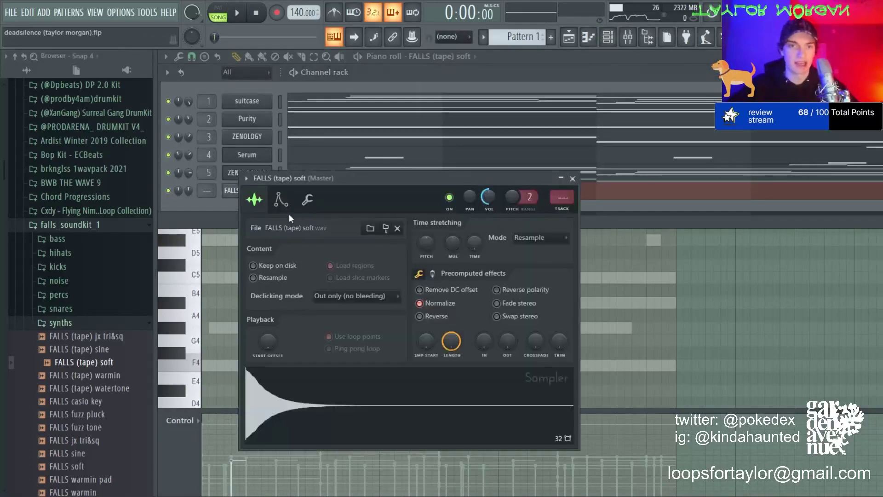
left_click(281, 200)
left_click_drag(279, 317, 351, 268)
- Lengthen the G5 note to the end of bar 1, adjust its velocity and audition it with the loop
left_click(588, 37)
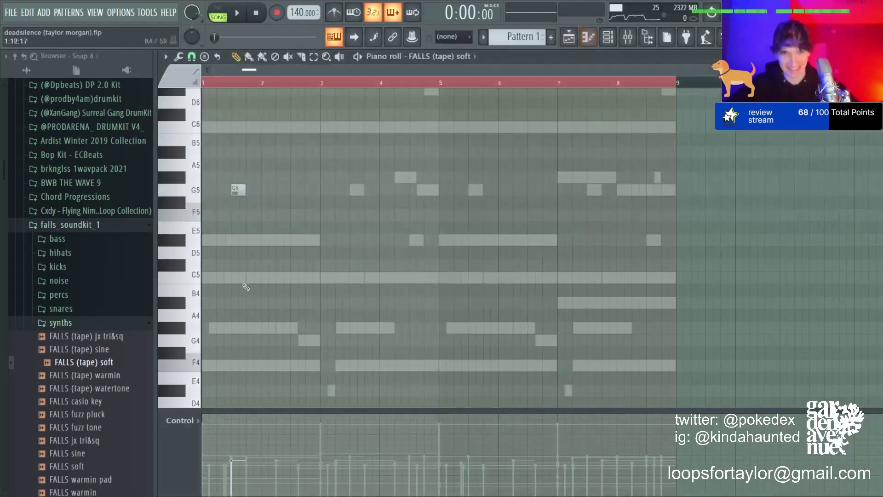
left_click_drag(234, 431, 238, 447)
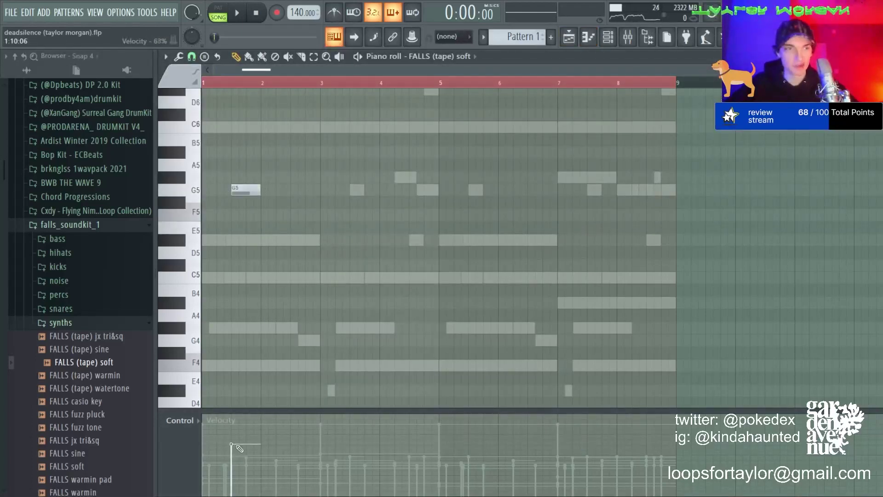
key("space")
scroll(233, 83, "up", 3)
key("space")
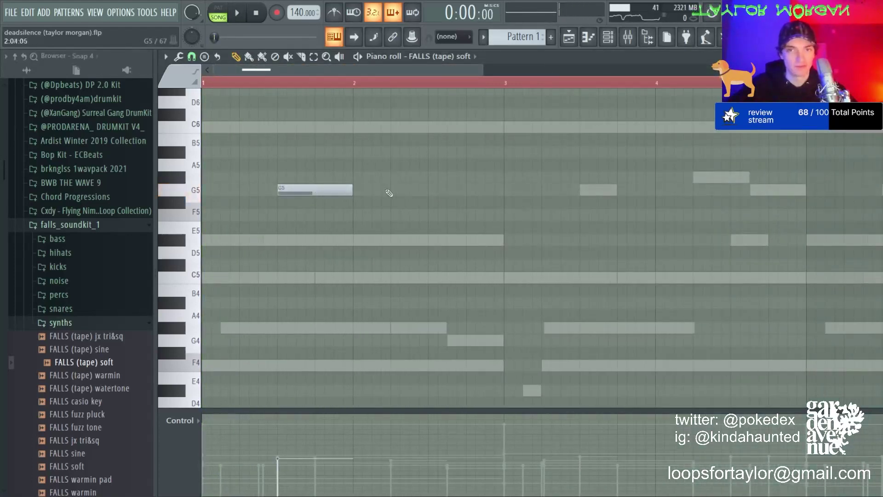
- Add a four-step G5 note in bar 2 of the FALLS (tape) soft melody with a short G#5 slide note above it
left_click(392, 191)
left_click_drag(465, 190, 424, 194)
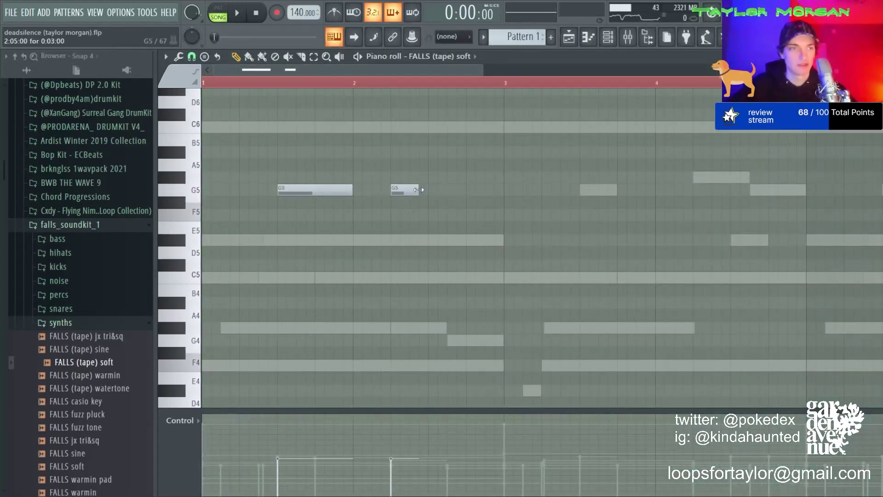
left_click(409, 178)
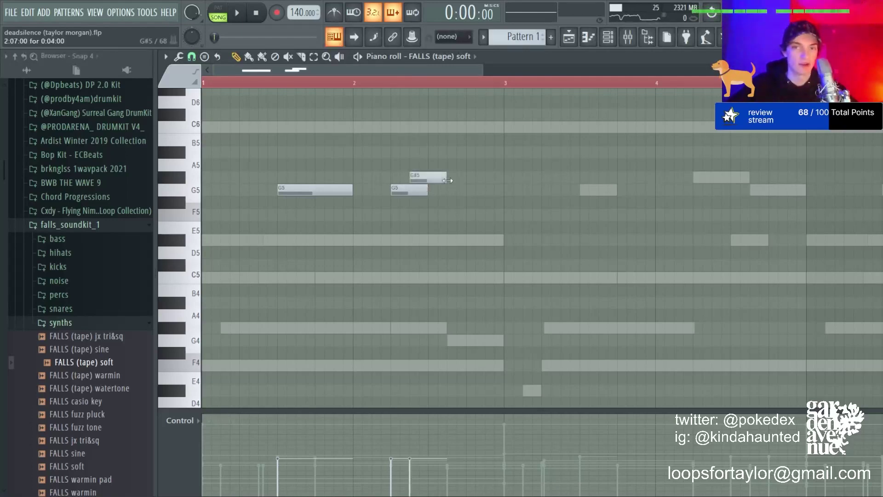
double_click(410, 176)
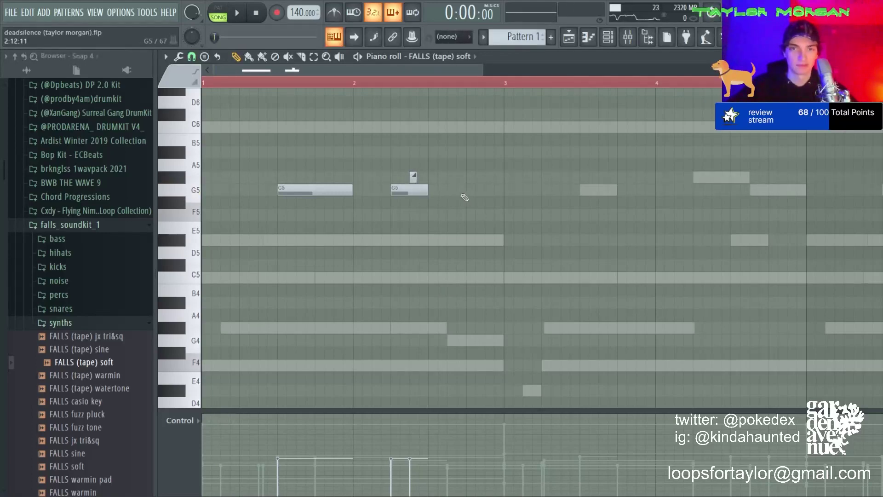
- Extend the melody with a four-step G5 late in bar 2, a D#5 crossing into bar 3, and a short G5 before bar 1's existing note
left_click(466, 190)
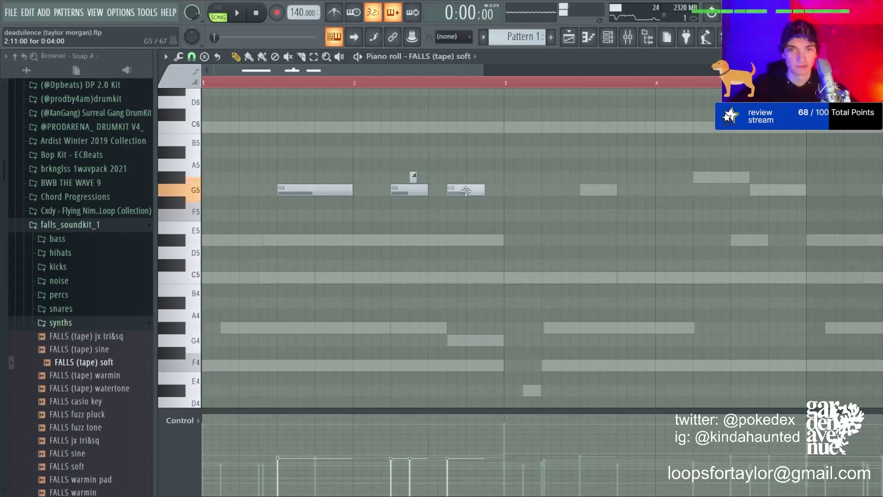
left_click(501, 239)
left_click_drag(522, 240, 572, 242)
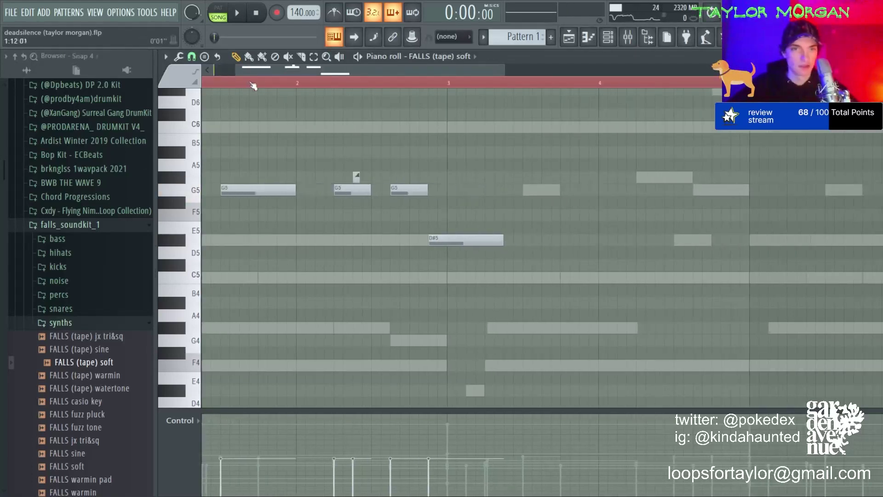
left_click(244, 190)
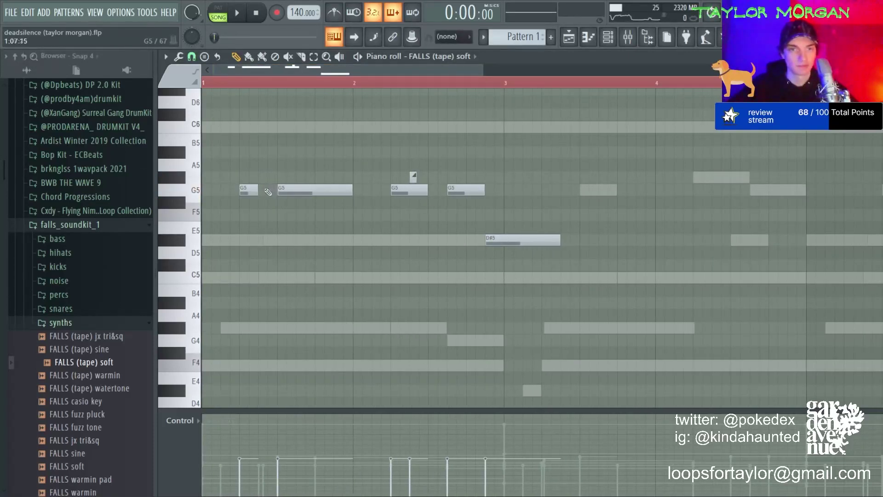
- Add a short G5 note between the first two G5 notes in bar 1 and play the phrase back
left_click(259, 190)
key("space")
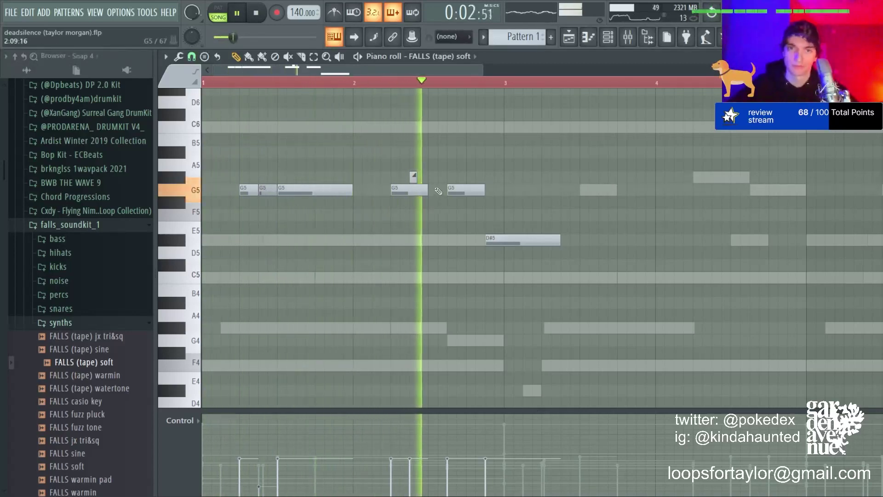
key("space")
key("space")
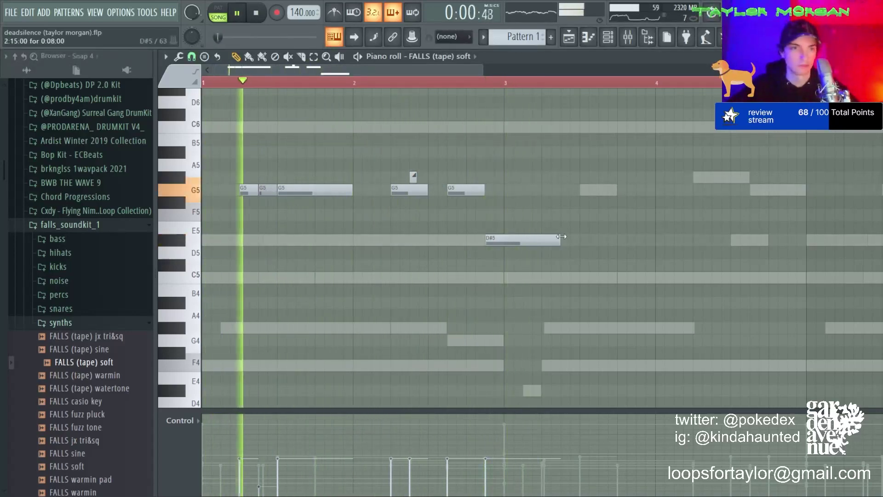
- Duplicate the opening two-bar phrase, without its first G5 note, into the following two bars
left_click(314, 57)
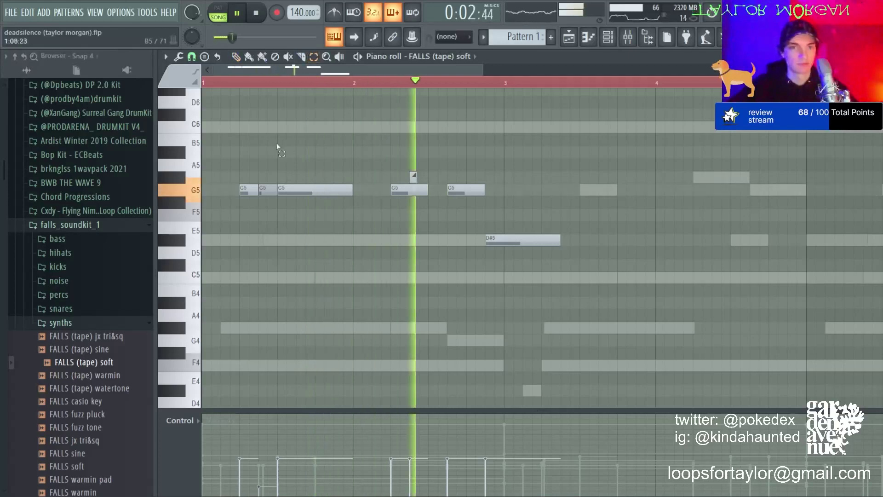
left_click_drag(277, 145, 707, 277)
key("ctrl+b")
left_click(516, 108)
left_click_drag(517, 107, 284, 140)
key("space")
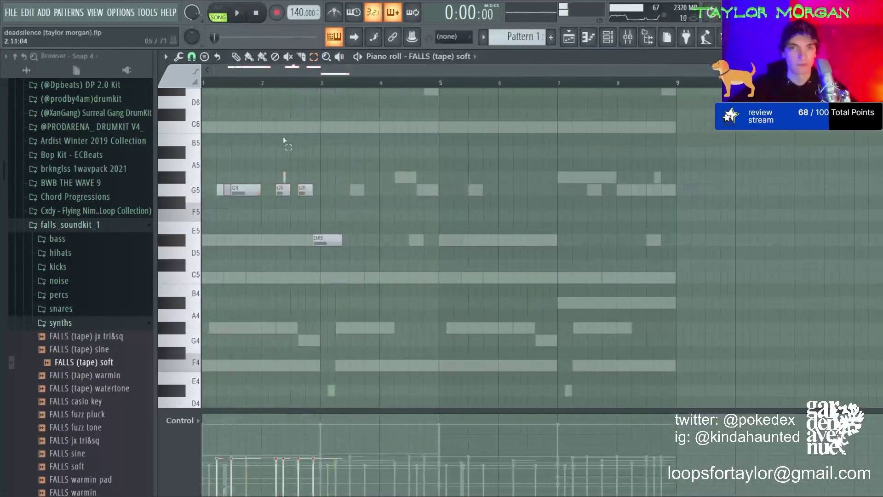
left_click_drag(226, 161, 473, 312)
key("ctrl+b")
left_click(412, 156)
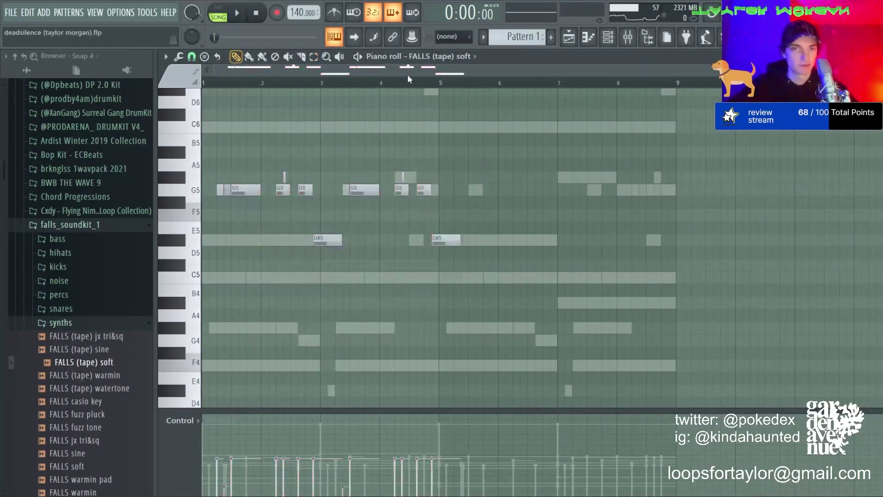
- Delete the copied notes from bar 4 onward, keeping the copied G5 pair in bar 3
scroll(408, 79, "up", 4)
right_click(409, 189)
right_click(460, 190)
right_click(488, 241)
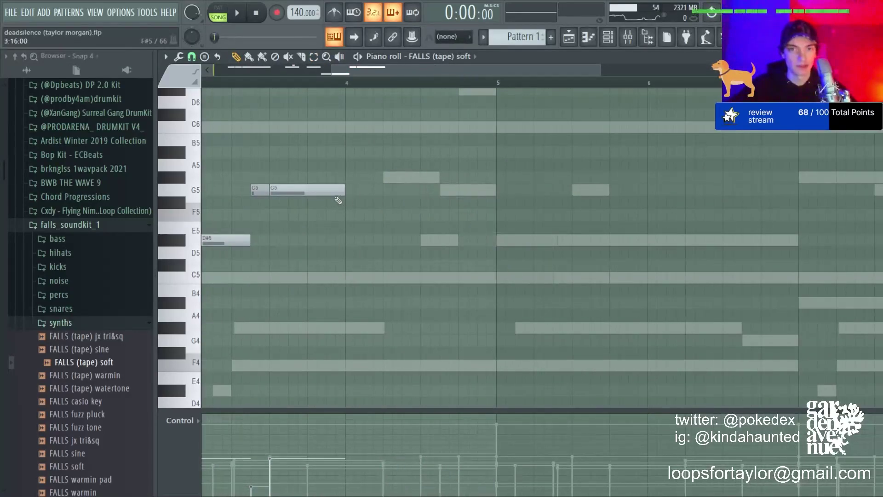
left_click(331, 190)
left_click(392, 177)
left_click(394, 154)
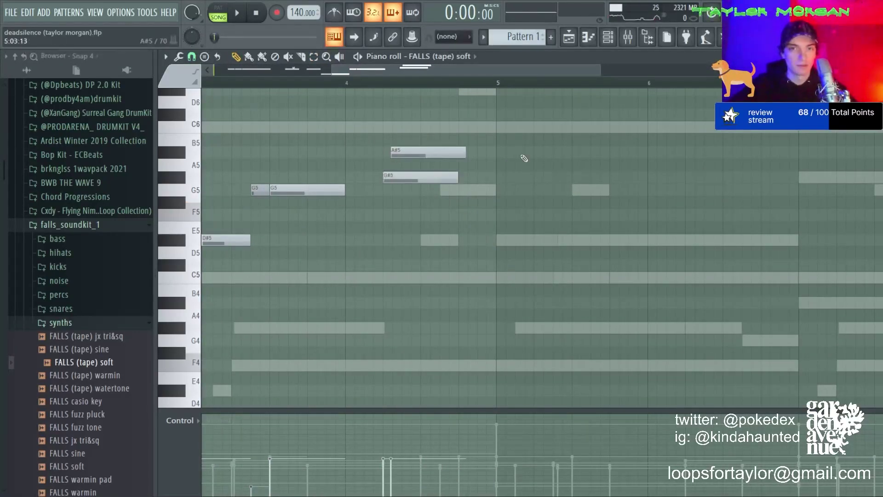
right_click(396, 171)
right_click(403, 152)
- Place a short G5 note in bar 4 and add a brief slide note to G#5 above it
left_click(406, 148)
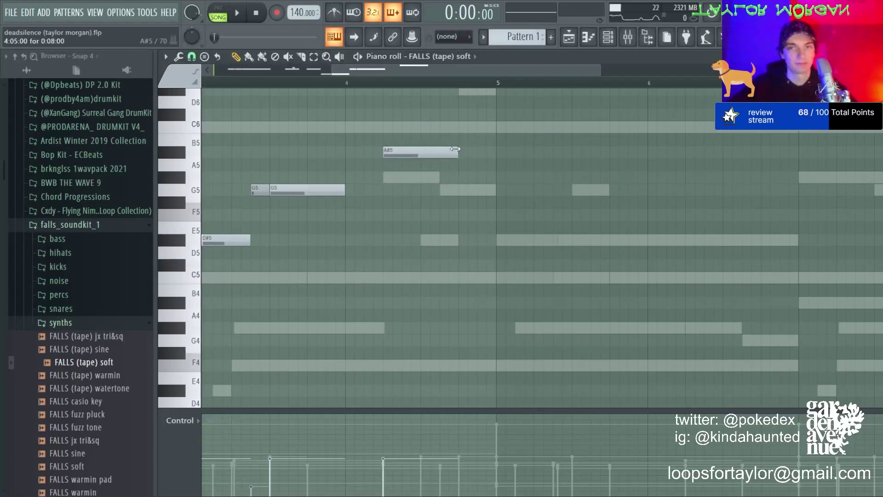
left_click_drag(438, 153, 434, 175)
left_click(406, 181)
double_click(406, 176)
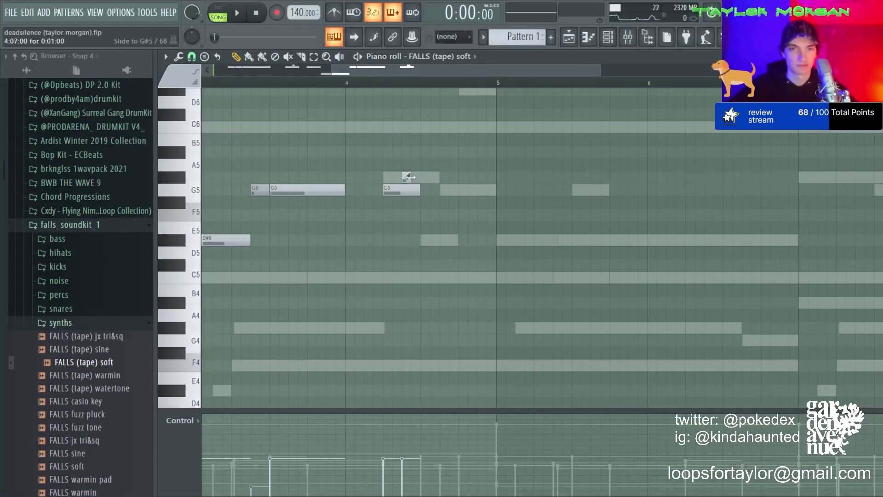
- Add A#5, C6 and G#5 notes at the end of bar 4 and apply quick legato to them
left_click(428, 152)
left_click(432, 126)
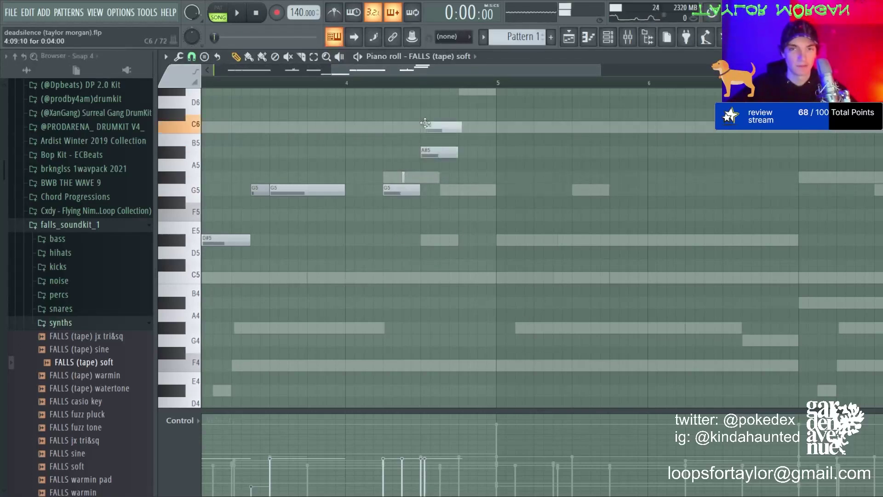
left_click(466, 177)
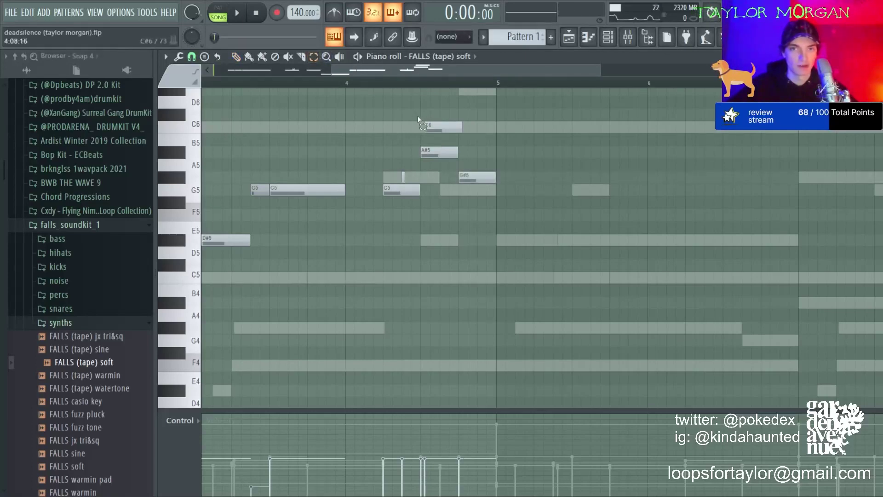
left_click_drag(418, 116, 519, 226)
key("ctrl+l")
- Duplicate the complete four-bar melody so that it fills bars 5 to 8
scroll(495, 80, "down", 2)
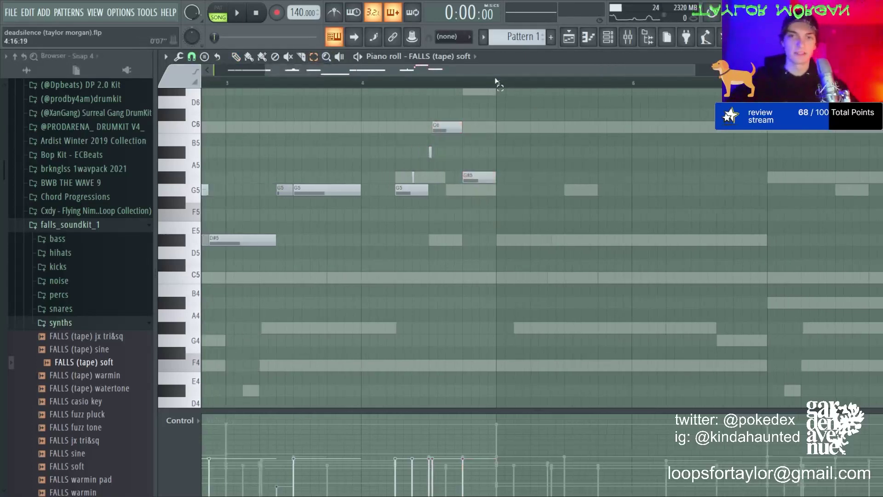
scroll(495, 81, "down", 2)
key("ctrl+a")
key("ctrl+b")
left_click(306, 130)
key("ctrl+a")
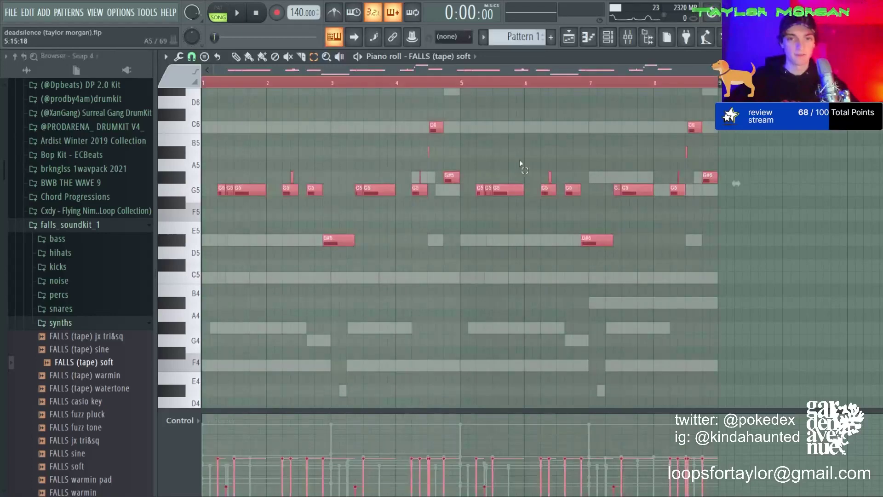
scroll(521, 161, "up", 1)
left_click(521, 161)
- Play back the full eight-bar melody to check how it sounds
key("space")
scroll(521, 161, "up", 1)
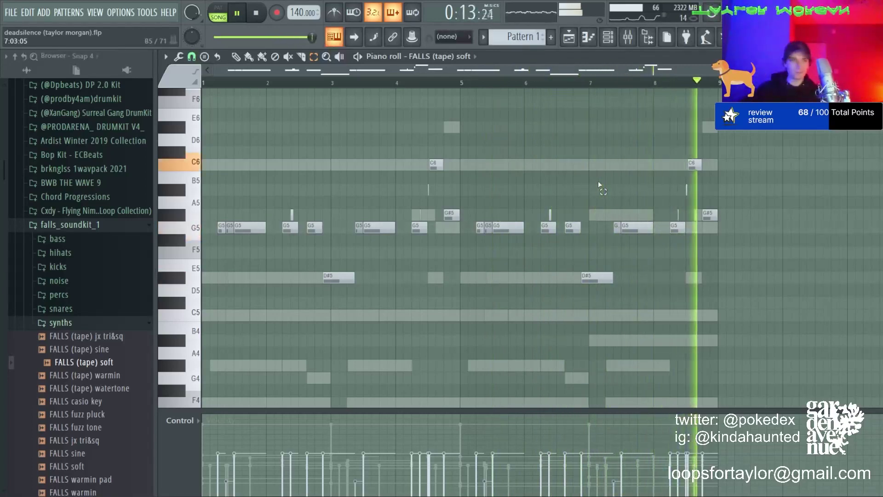
key("space")
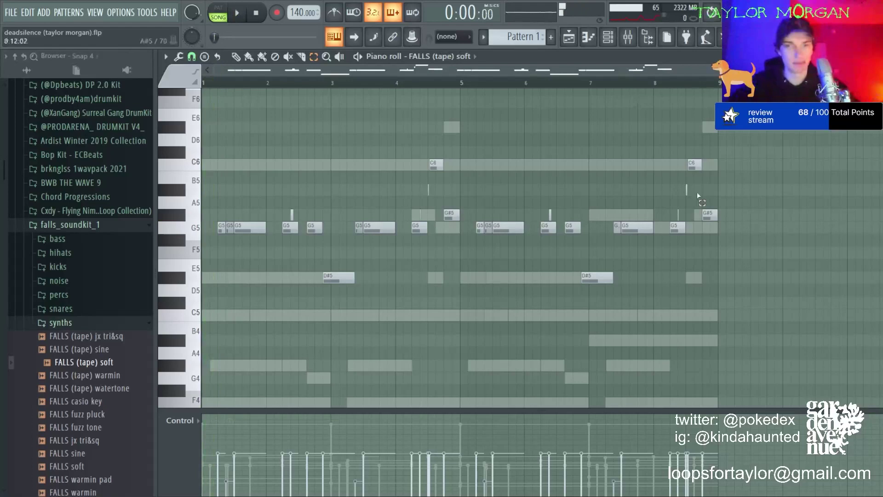
- Raise the final G#5 note at the end of bar 8 to D6
left_click(711, 215)
key("Up")
key("Up")
key("Up")
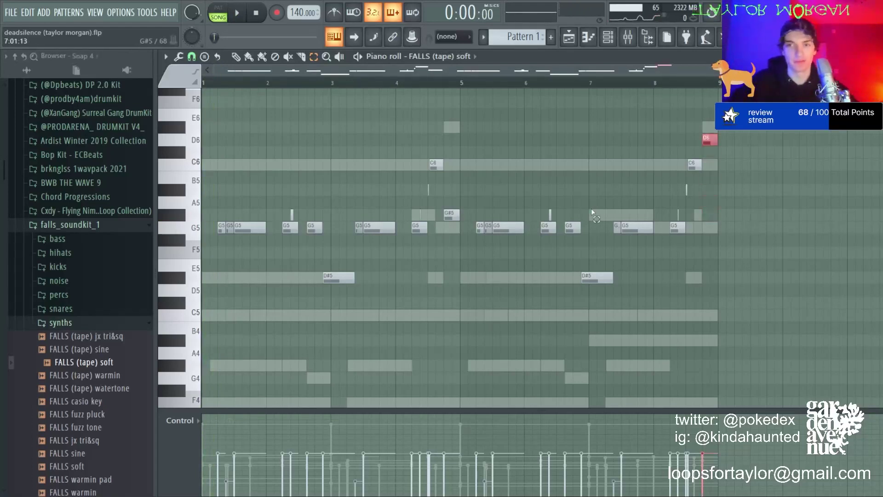
- Transpose the last three notes of bar 8, including the short grace note, down two semitones
left_click_drag(685, 211, 738, 121)
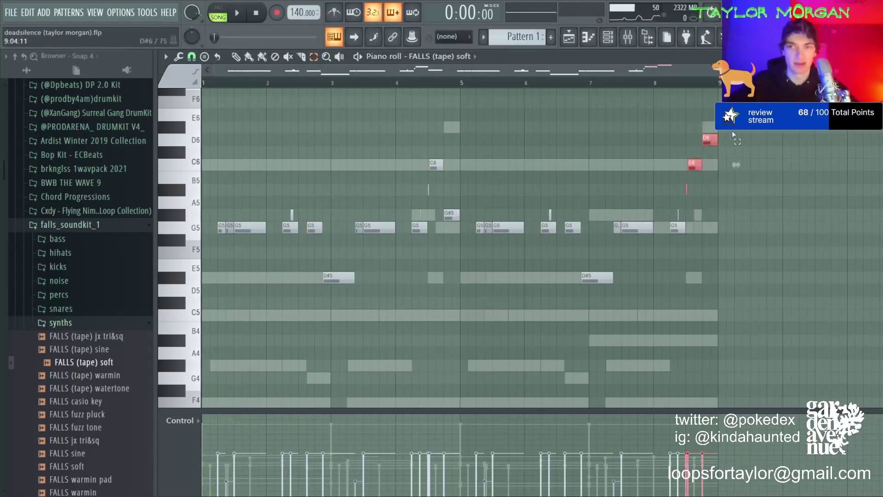
key("Down")
key("Down")
left_click(733, 134)
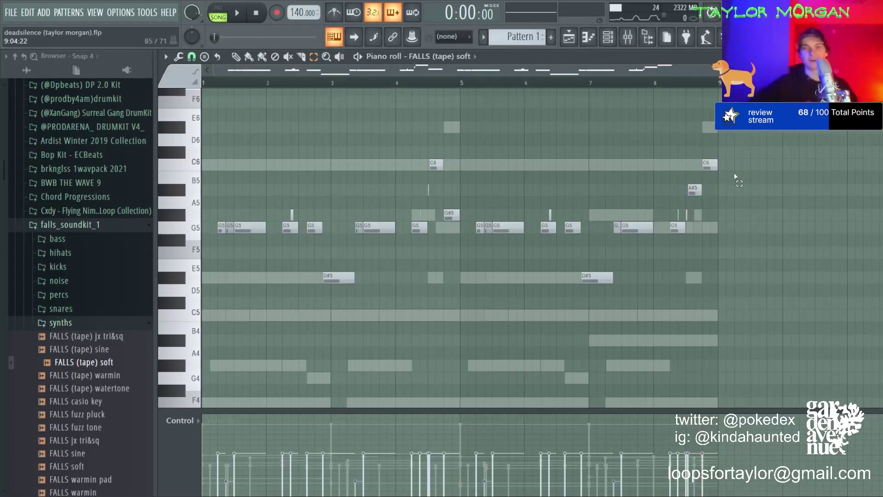
- Route the FALLS (tape) soft channel to mixer insert 6
left_click(609, 36)
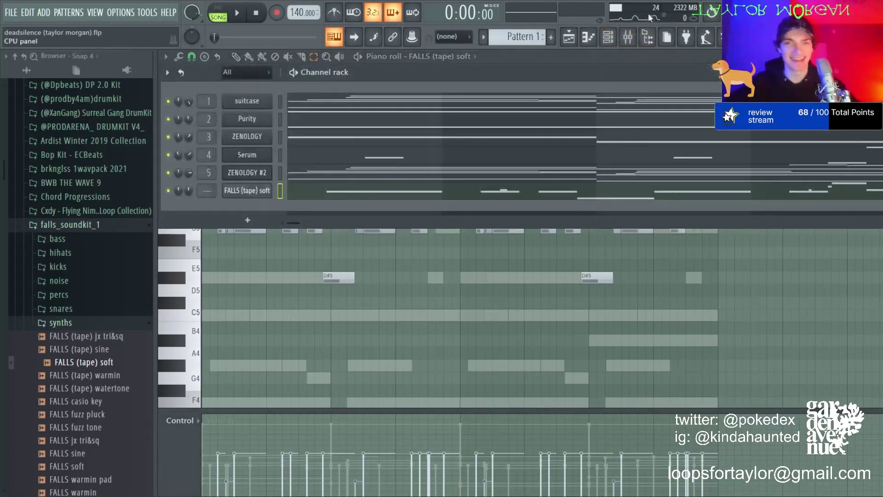
left_click(628, 37)
left_click(266, 137)
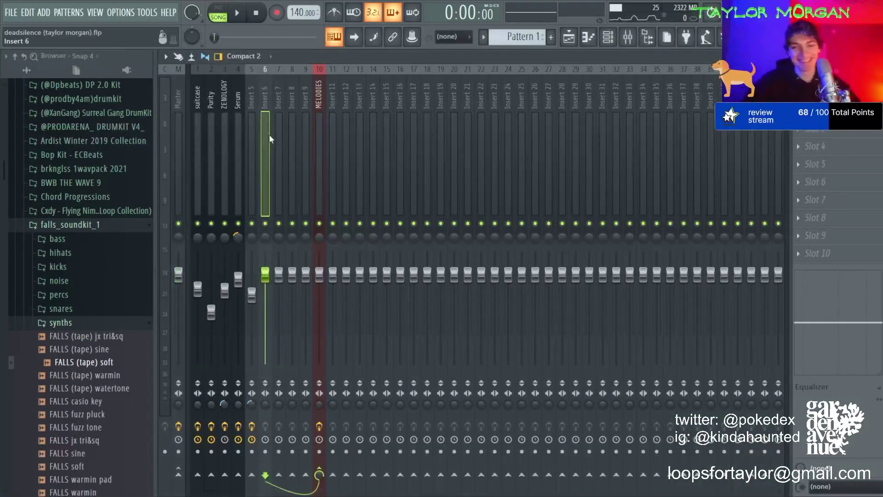
key("ctrl+l")
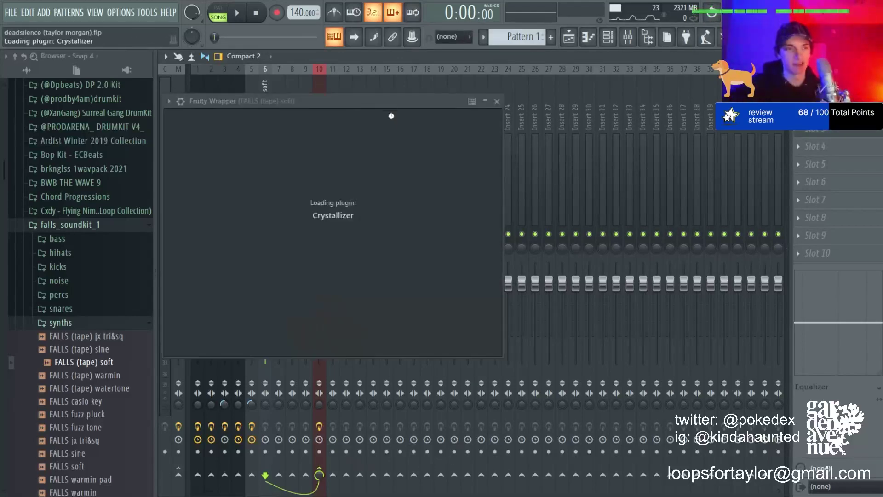
- Load Crystallizer's Reverse Guitar Nice preset from 06 Echo Reverse on the FALLS (tape) soft track and set its mix level to 31%
left_click(257, 118)
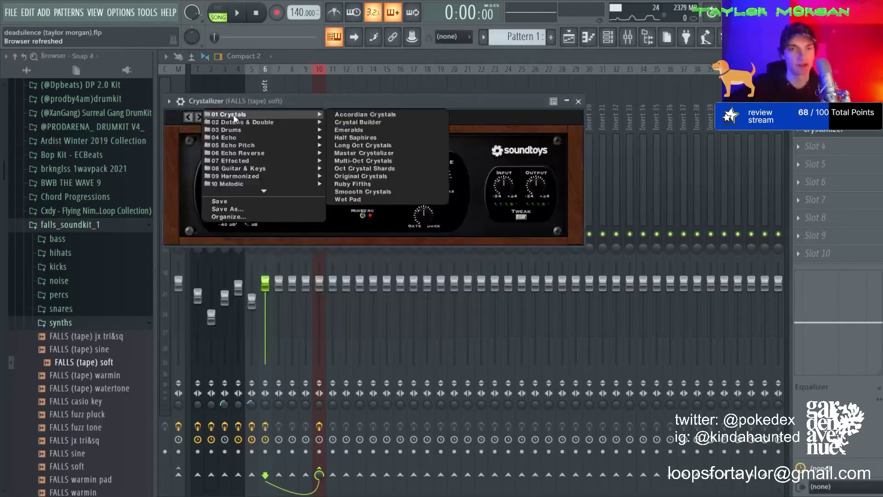
mouse_move(243, 150)
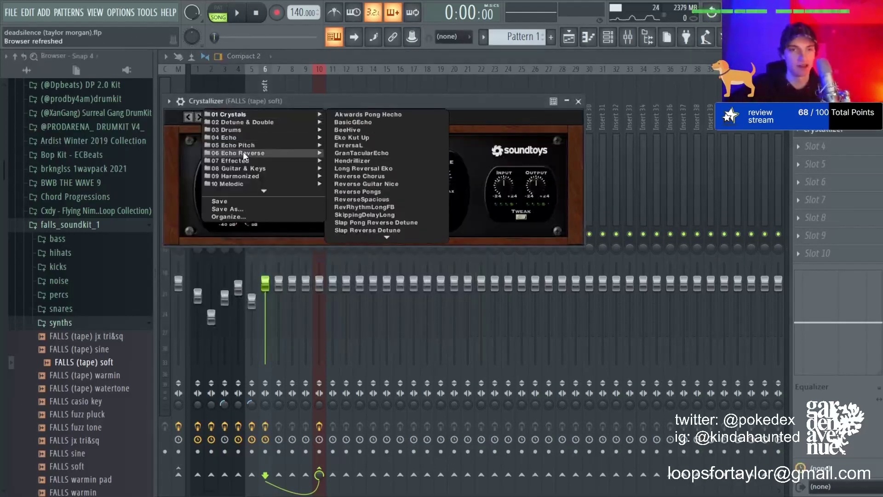
left_click(374, 183)
left_click(872, 129)
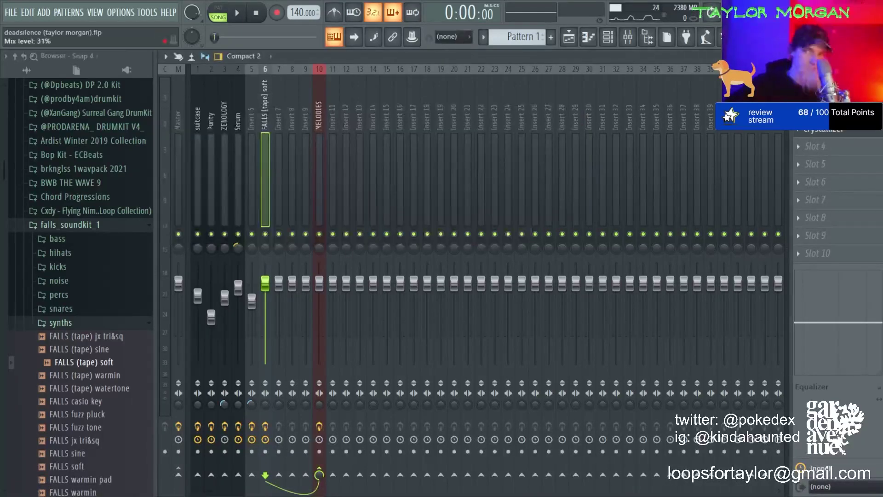
- Add Fruity Parametric EQ 2 to the track, dipping about 4 dB near 500 Hz with a slight high-shelf boost and slight low-shelf cut
left_click(565, 341)
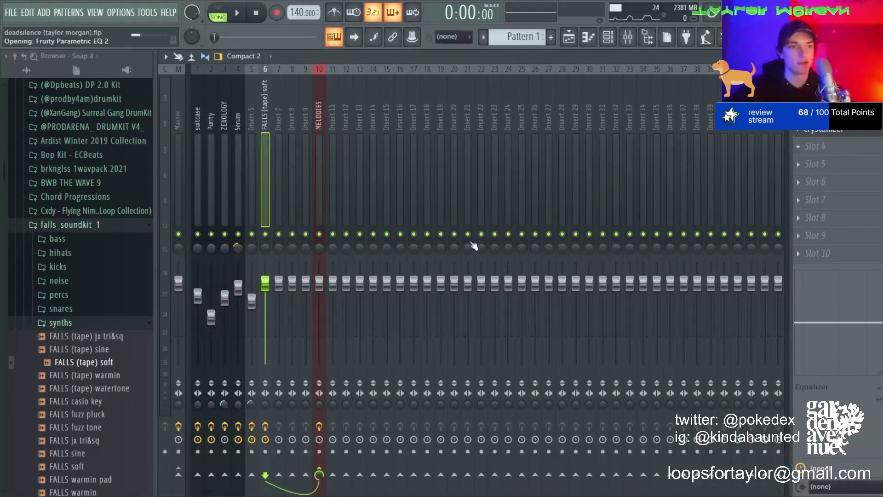
key("space")
left_click_drag(267, 218, 326, 238)
left_click_drag(435, 219, 424, 214)
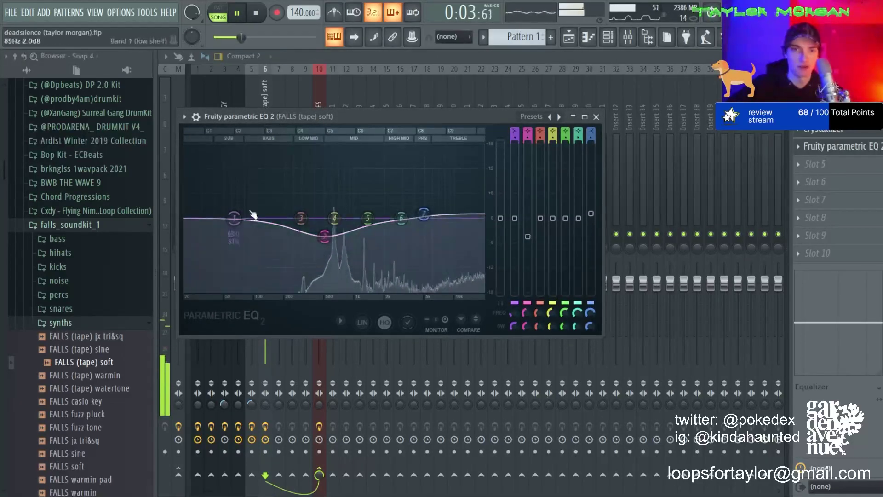
left_click_drag(235, 219, 237, 224)
left_click(264, 97)
- Lower the FALLS (tape) soft mixer fader to 83% and nudge the suitcase fader up during playback
key("space")
left_click_drag(266, 282, 265, 297)
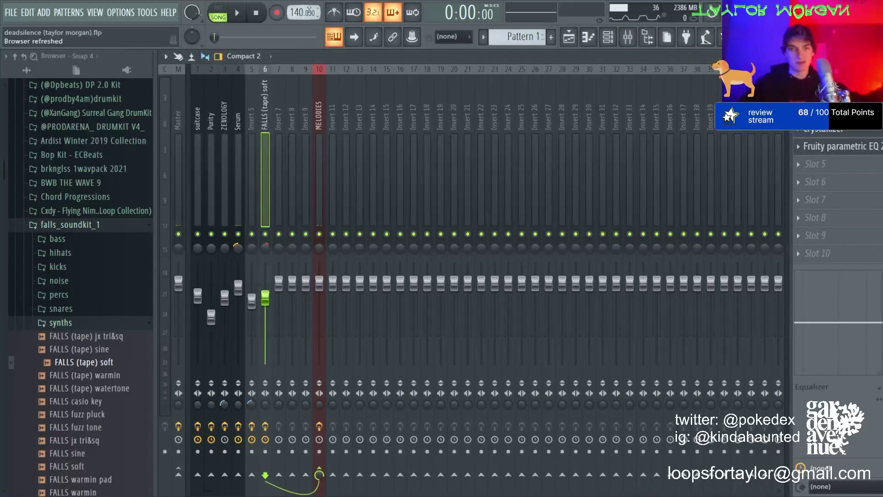
key("space")
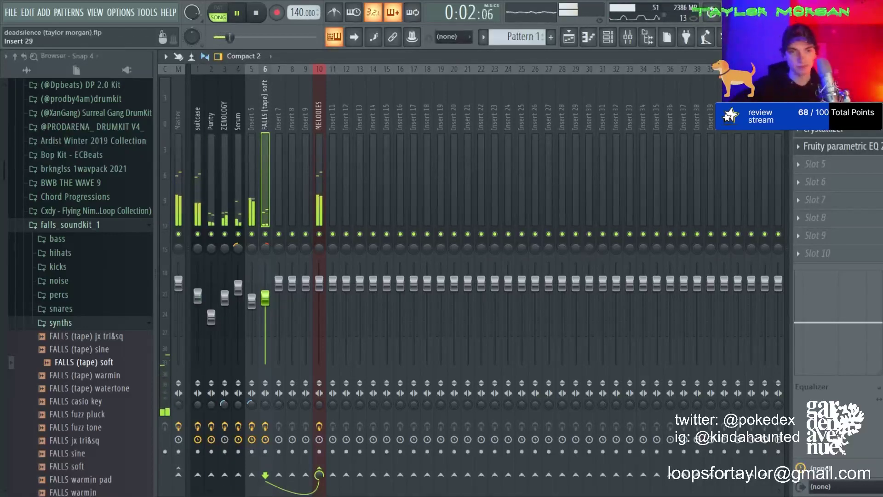
left_click(197, 295)
left_click(371, 151)
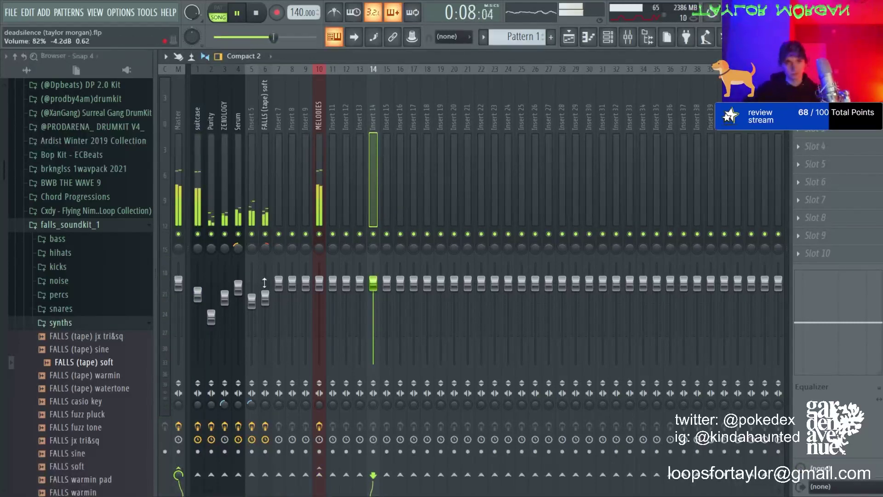
left_click(265, 299)
left_click_drag(265, 298, 272, 298)
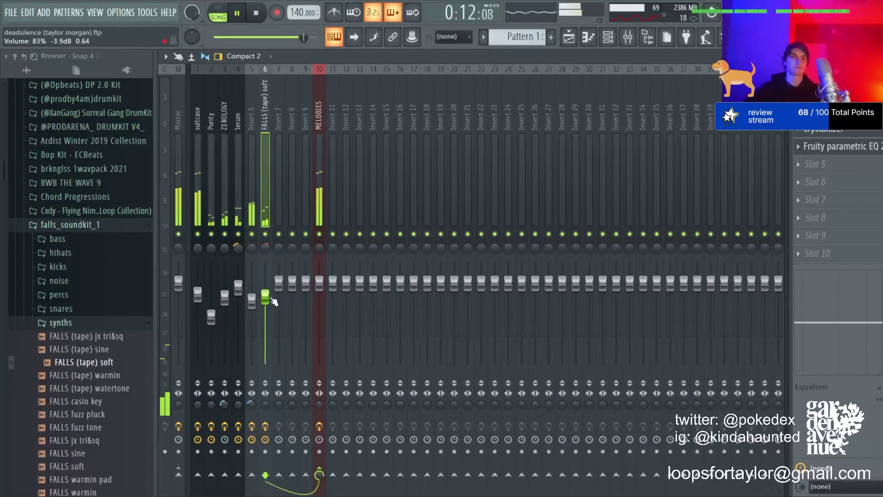
key("space")
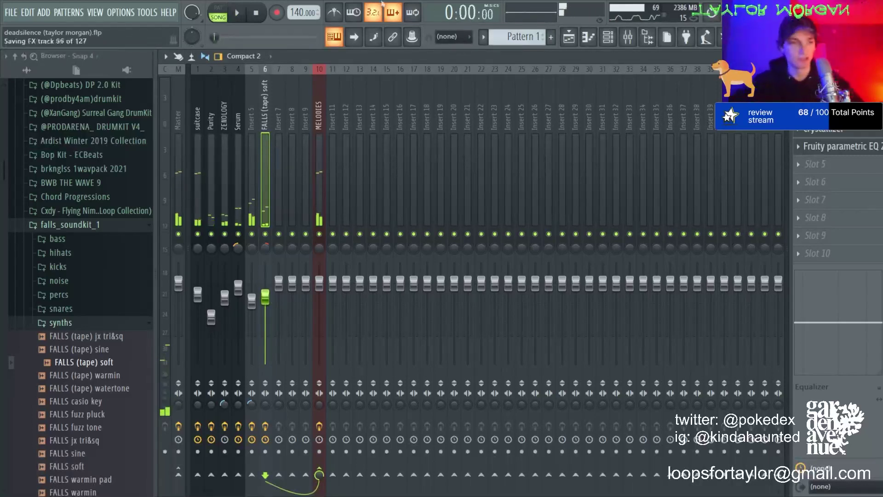
- Show the channel rack and collapse the falls_soundkit_1 folder in the browser, returning to the mixer
left_click(608, 37)
left_click(63, 227)
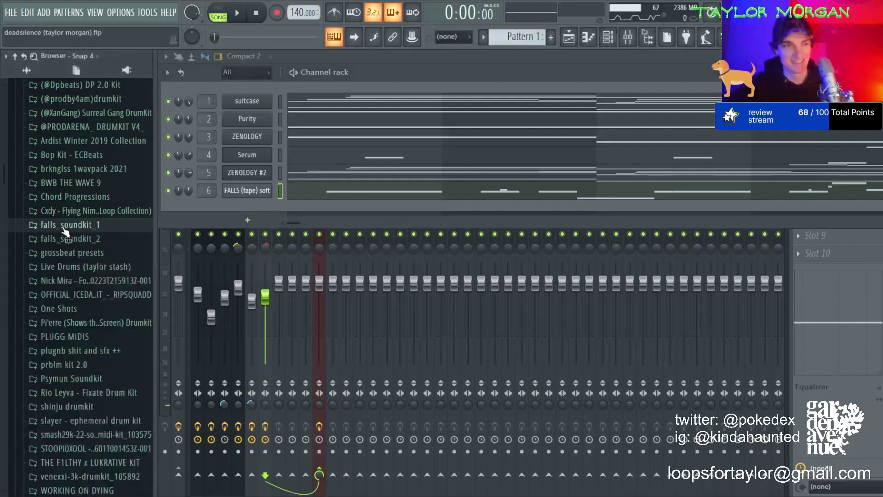
left_click(264, 307)
- Raise the FALLS (tape) soft mixer fader slightly above the default level while the loop plays
key("space")
left_click_drag(265, 298, 265, 284)
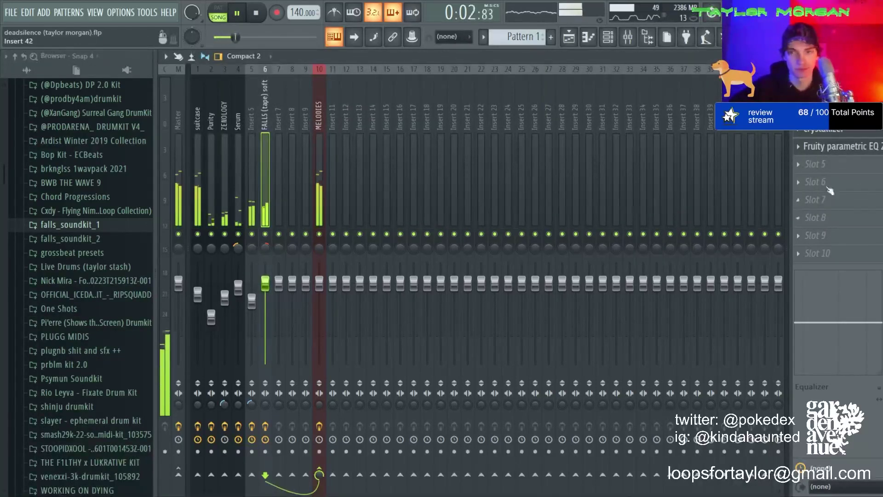
mouse_move(271, 285)
left_mouse_down()
mouse_move(251, 305)
mouse_move(265, 275)
left_mouse_up()
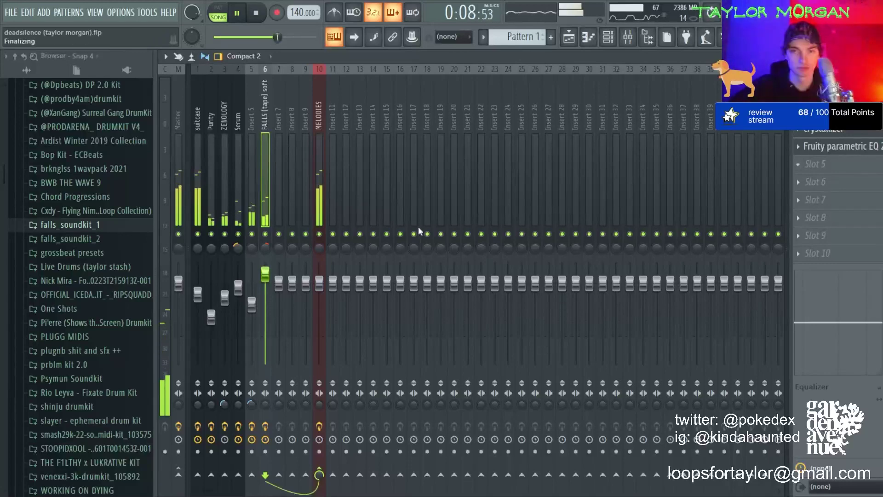
- Add a second Fruity Parametric EQ 2 to FALLS (tape) soft with an about 6 dB high-shelf boost and a slight mid dip
left_click_drag(451, 234, 386, 206)
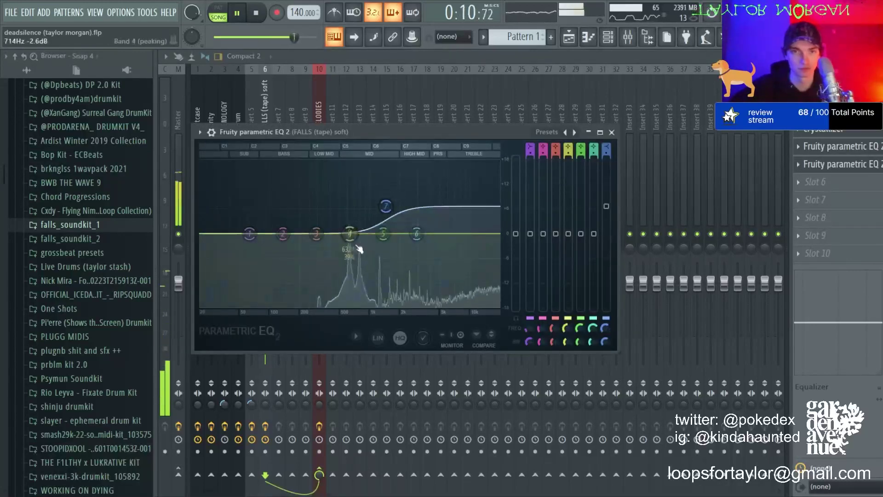
left_click_drag(351, 237, 342, 243)
left_click(388, 59)
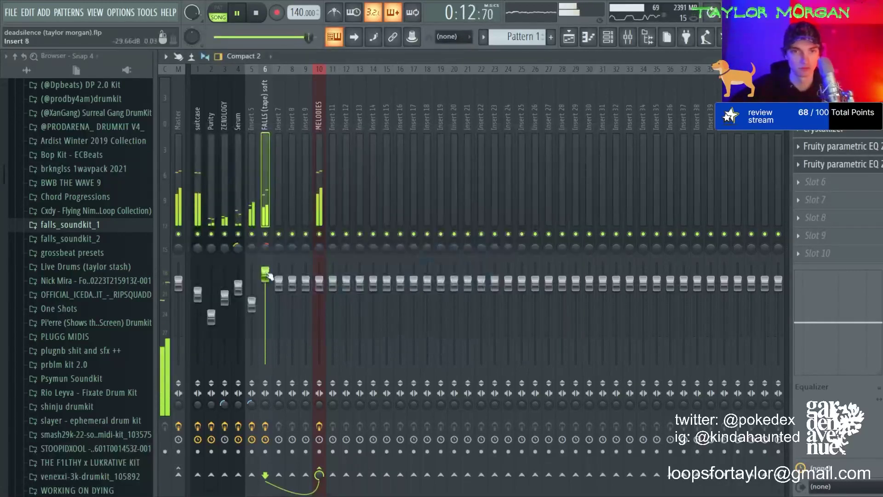
- Lower the FALLS (tape) soft fader to just above the default level and raise the suitcase fader slightly during playback
left_click_drag(269, 276, 269, 281)
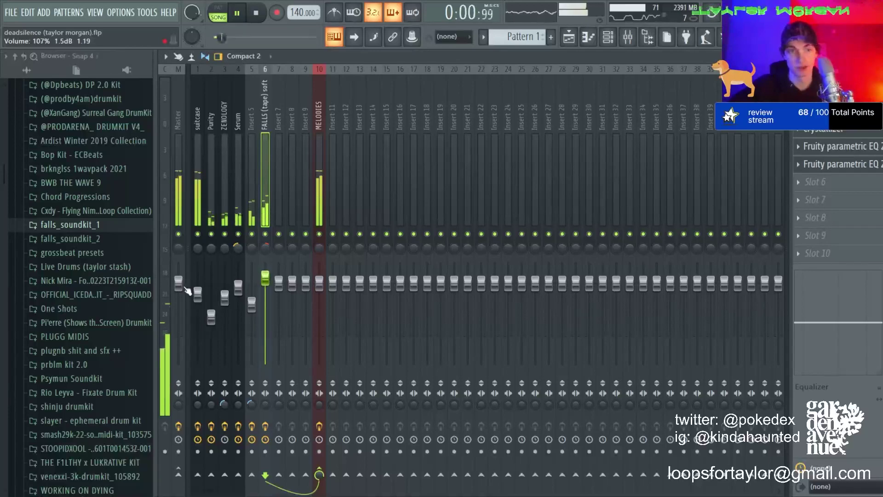
left_click_drag(198, 294, 197, 291)
left_click_drag(267, 278, 267, 281)
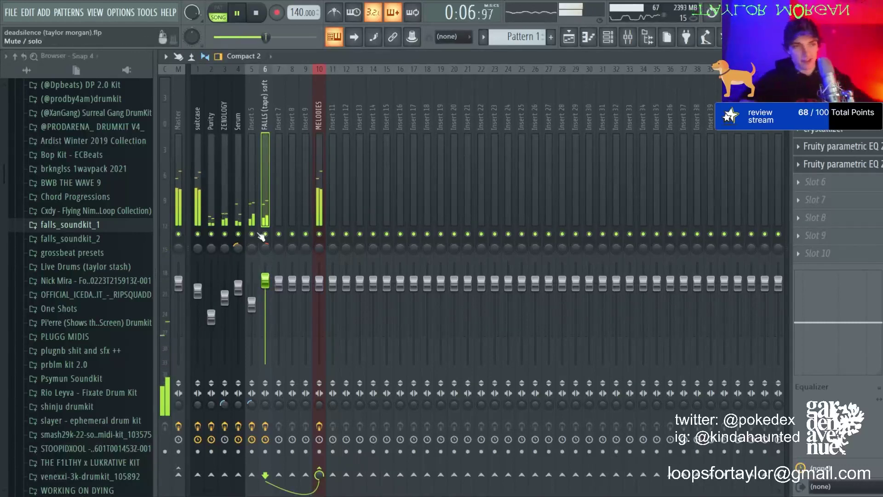
key("space")
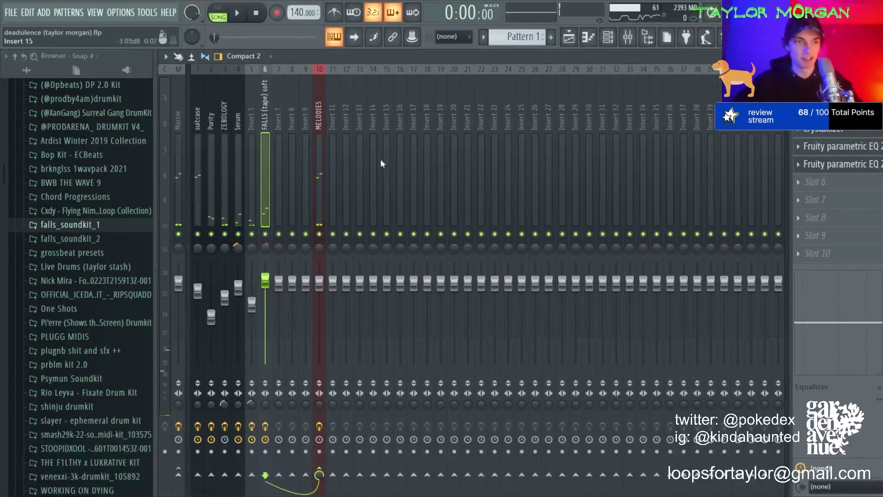
- Lower the Serum mixer fader to 89% while listening to the loop
left_click(238, 291)
key("space")
left_click_drag(238, 289, 238, 292)
key("space")
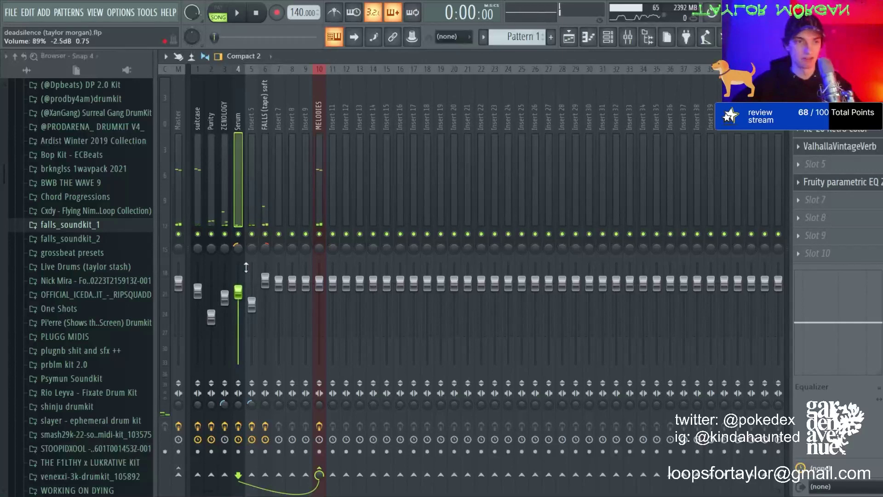
left_click(569, 37)
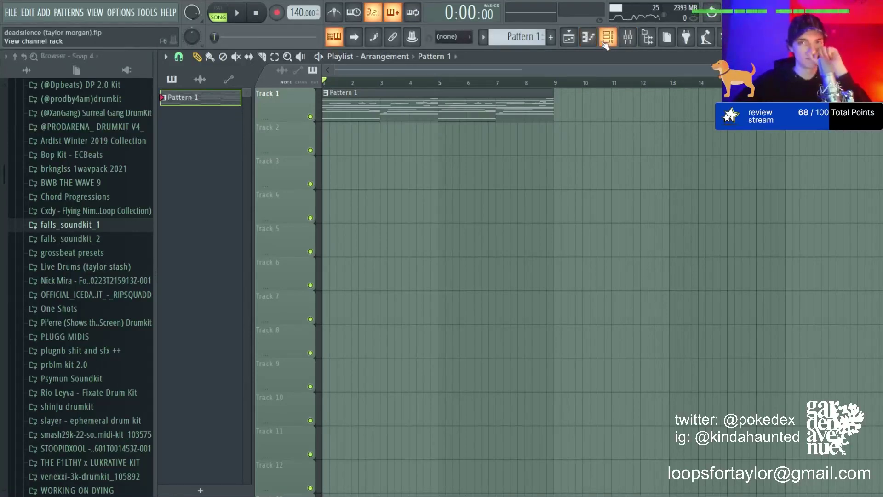
left_click(628, 38)
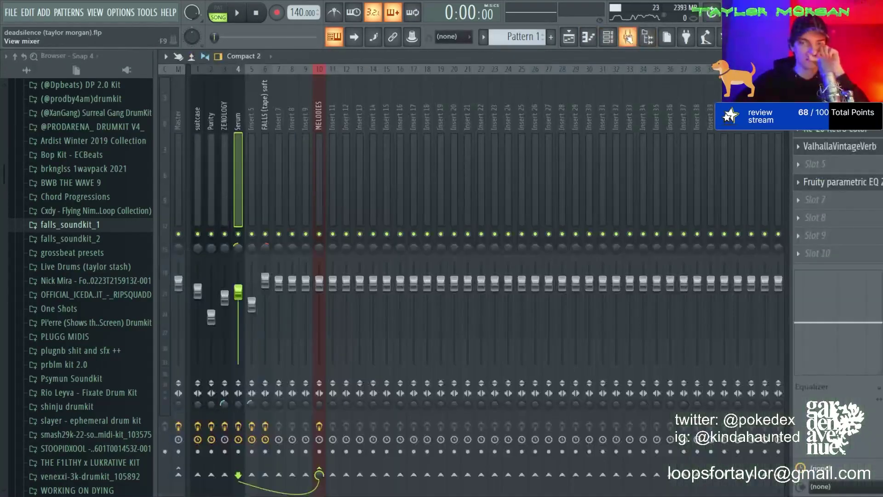
left_click(627, 39)
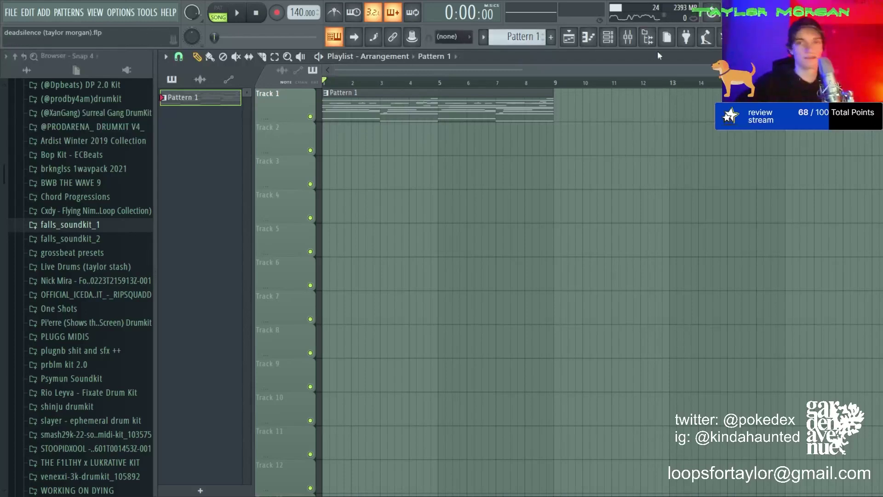
- Arm disk recording on the six melody mixer tracks, from suitcase through FALLS (tape) soft
left_click(627, 36)
left_click(265, 452)
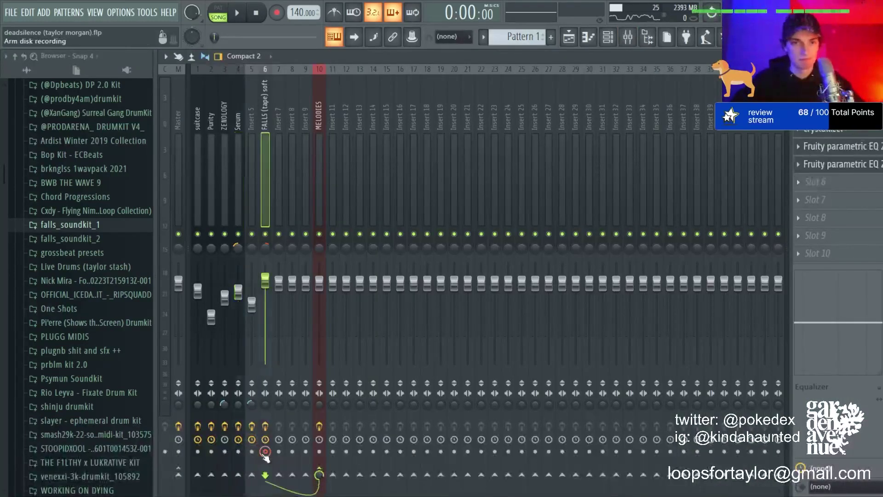
left_click(252, 451)
left_click(238, 452)
left_click(225, 452)
left_click(211, 452)
left_click(198, 452)
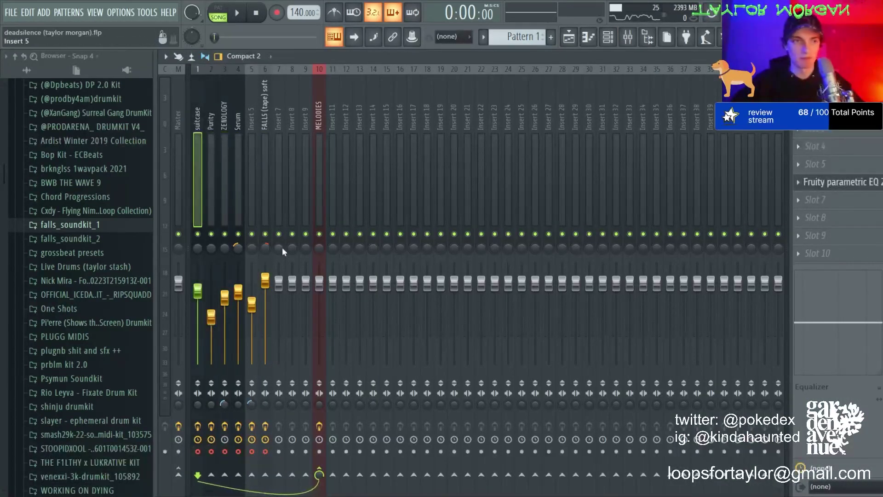
left_click(260, 138)
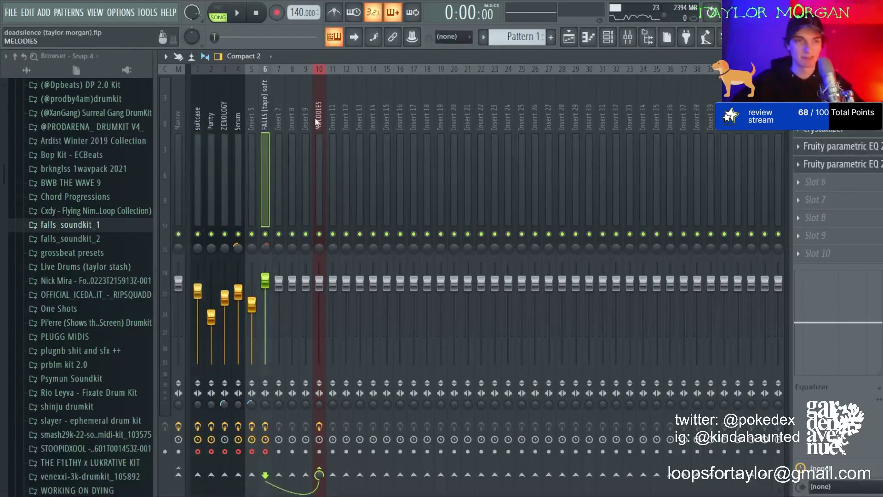
left_click(569, 37)
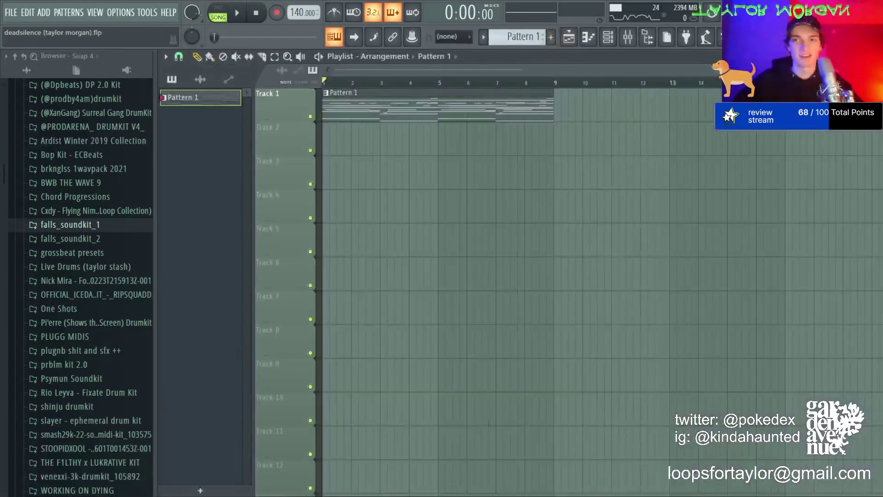
key("ctrl+a")
left_click(631, 45)
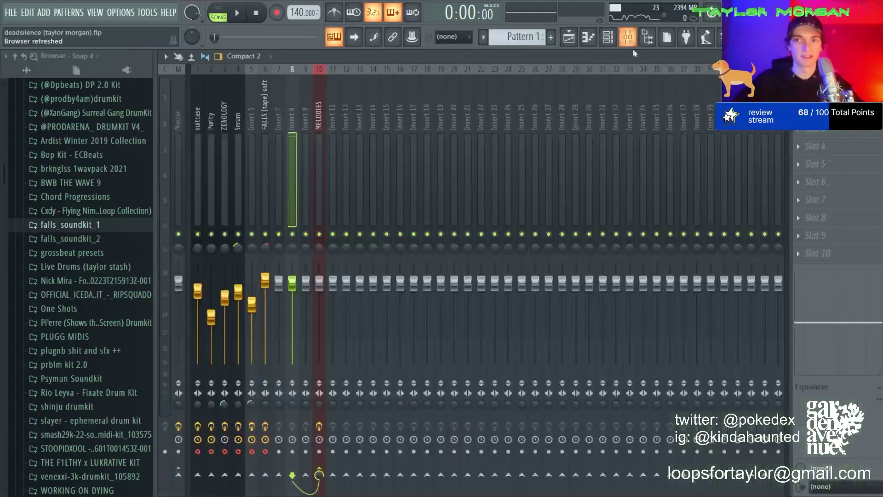
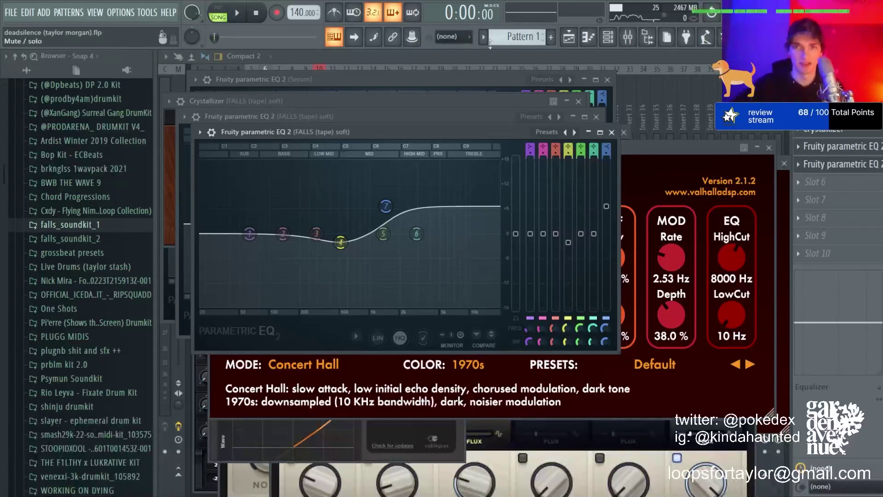
- Replace the Pattern 1 clip on playlist Track 1 with an empty Pattern 2 clip spanning eight bars
left_click(569, 37)
right_click(511, 109)
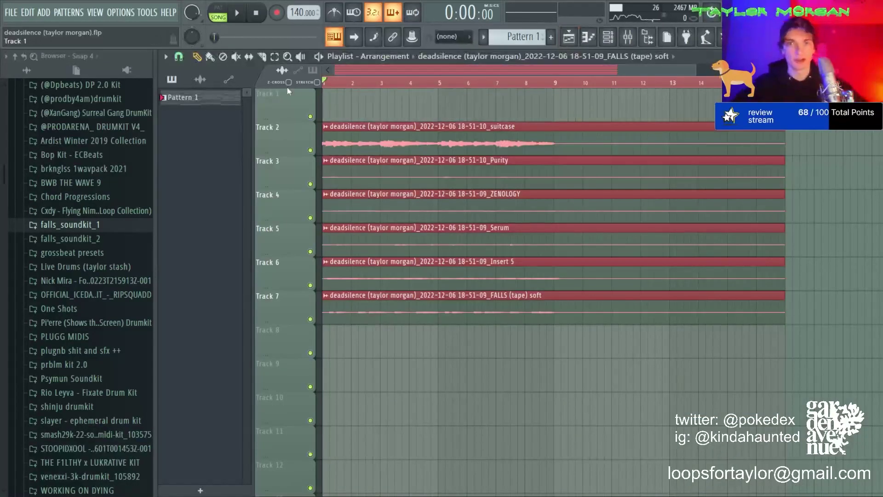
left_click_drag(517, 37, 515, 29)
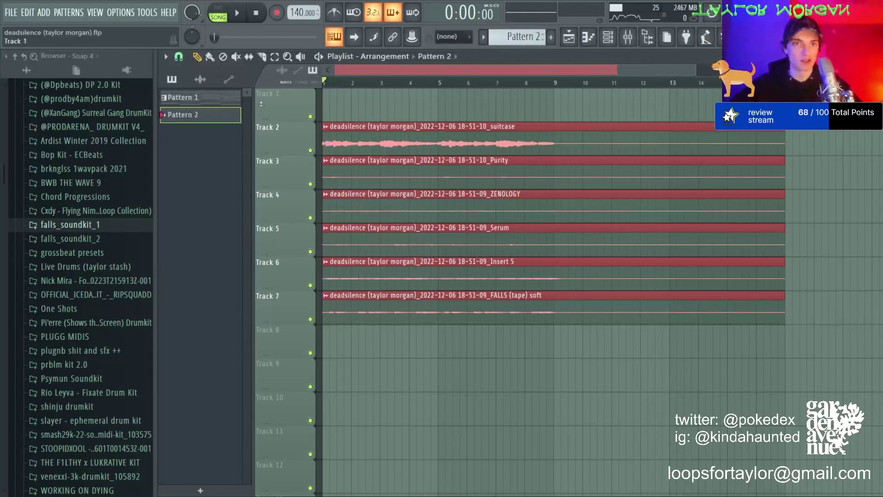
left_click(331, 104)
right_click(351, 100)
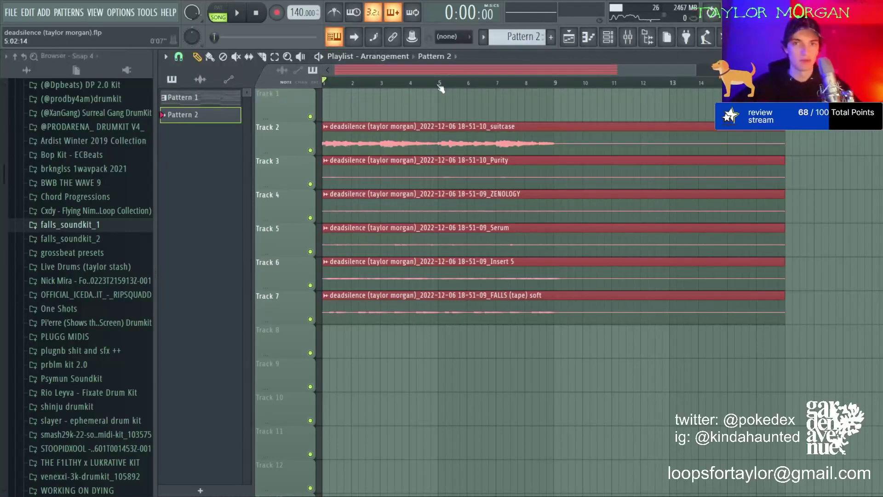
left_click(332, 107)
left_click_drag(352, 105, 554, 105)
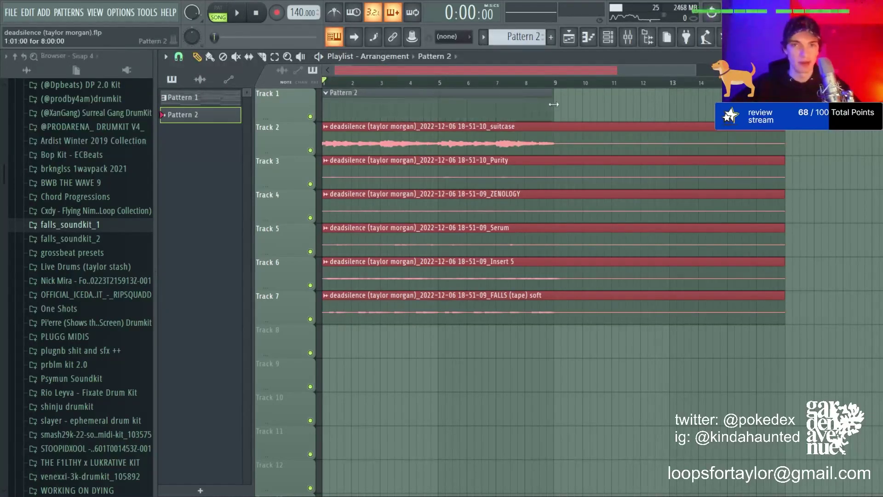
- Examine Pattern 1's suitcase notes in the piano roll and return to the playlist
double_click(174, 94)
scroll(386, 145, "down", 5)
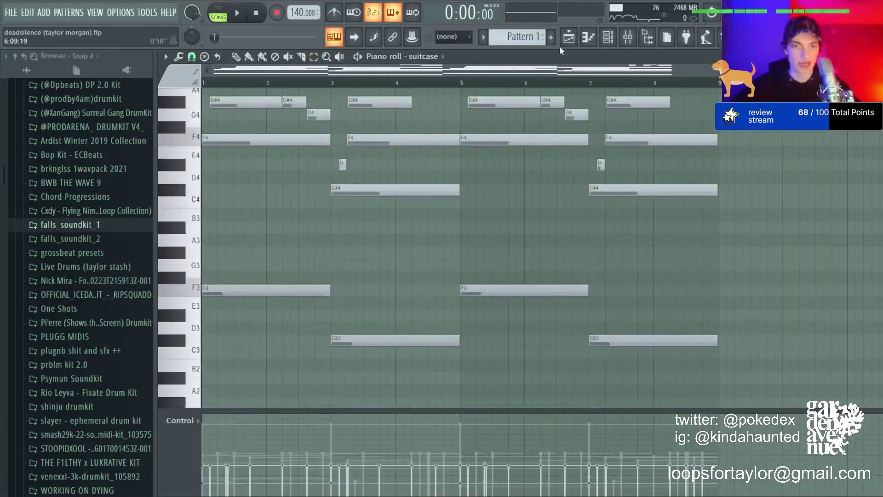
left_click(569, 37)
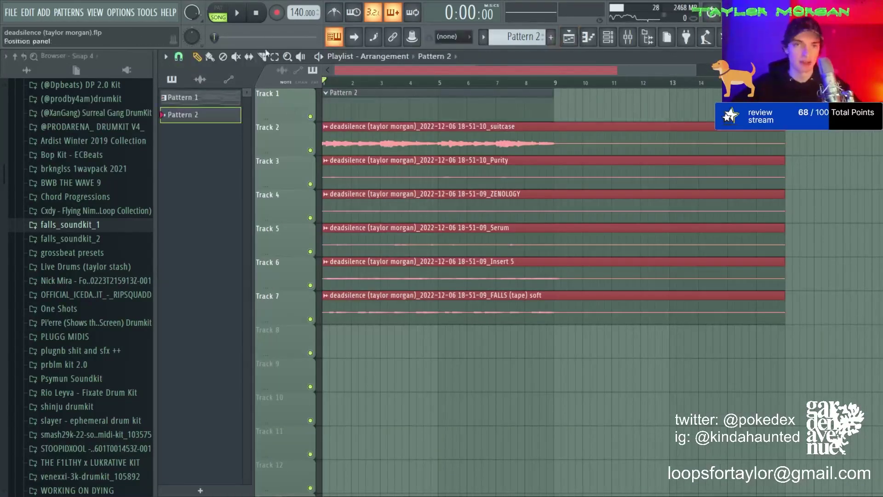
- Slice the six recorded audio clips at bar 9, remove the parts after it, and play the arrangement
left_click_drag(556, 112, 565, 349)
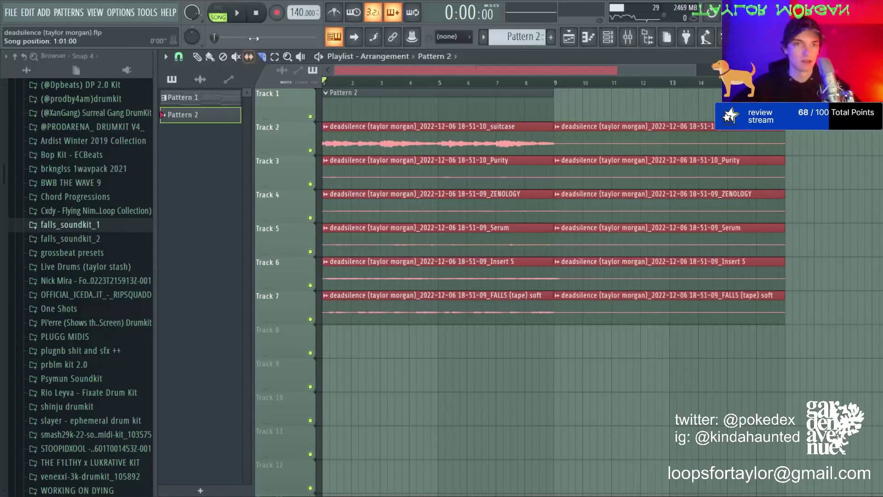
key("ctrl+z")
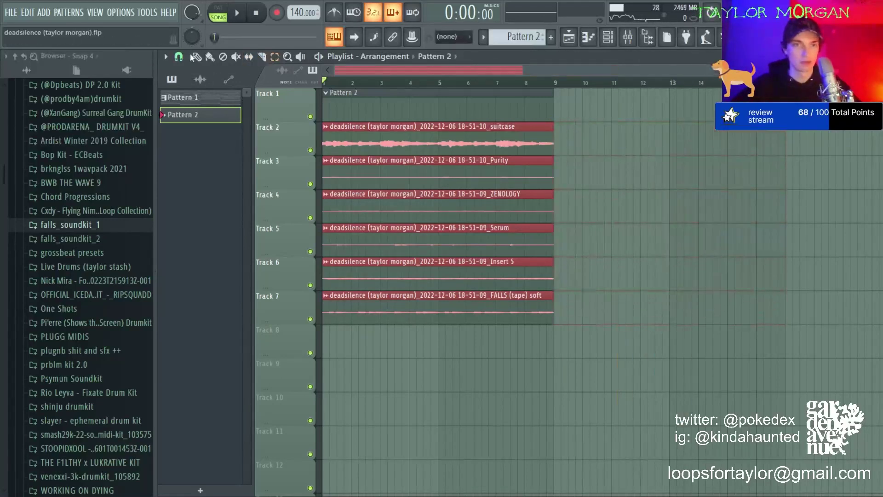
key("space")
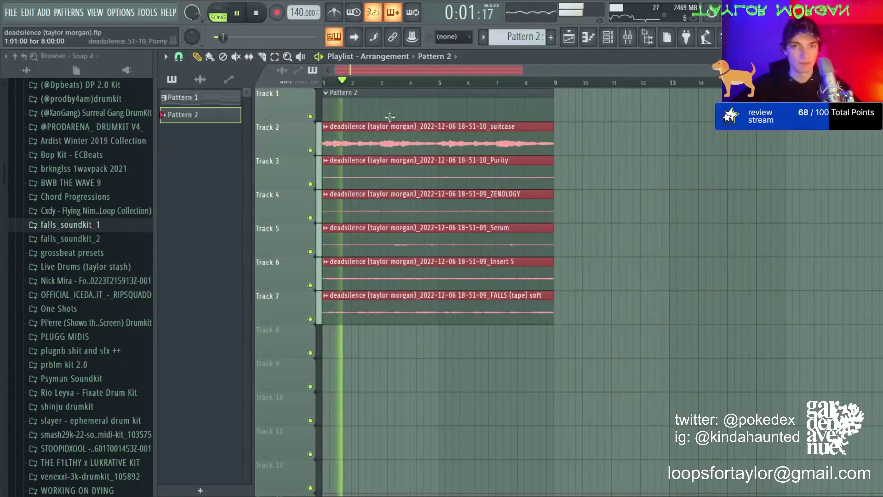
- Show the channel rack and add !clapmidi from the drum kit's claps & snaps folder as a new channel in Pattern 2
key("F6")
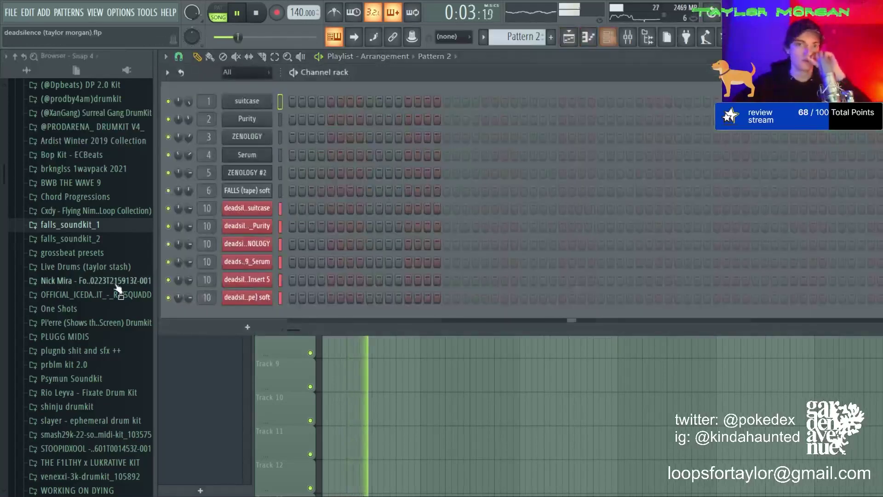
scroll(60, 284, "up", 9)
scroll(59, 284, "up", 10)
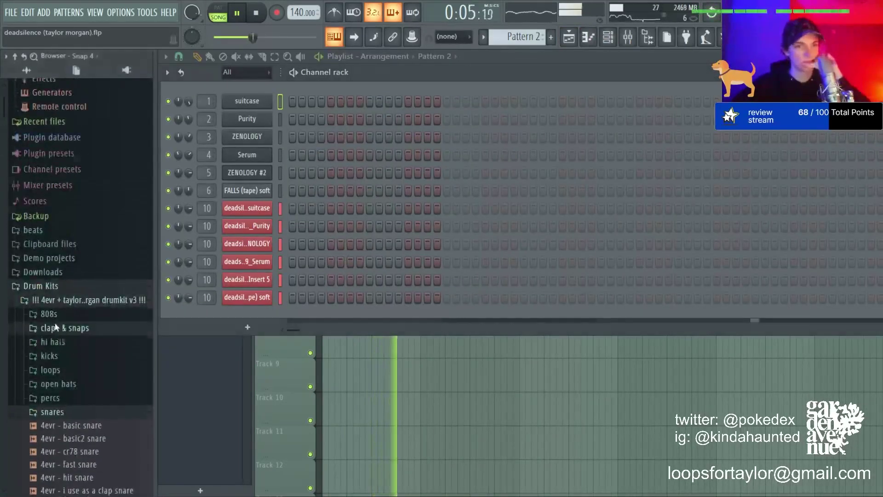
left_click(59, 329)
key("space")
left_click_drag(56, 203, 416, 398)
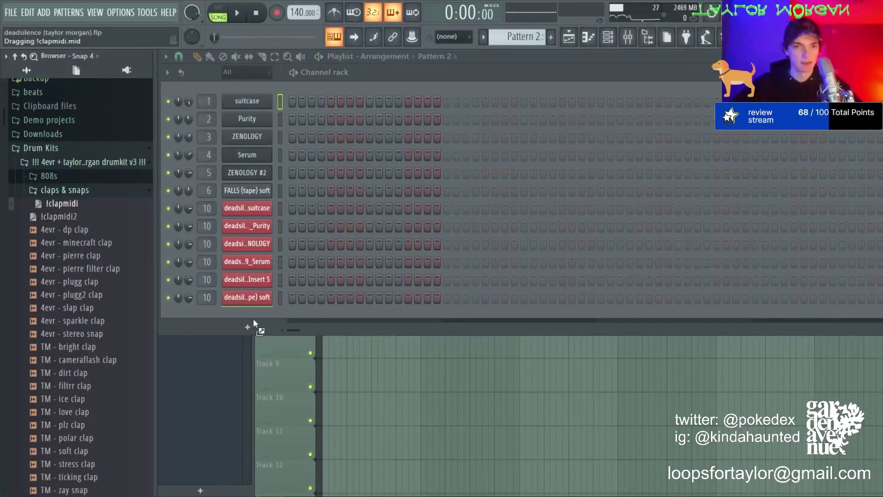
left_click_drag(253, 319, 253, 319)
- Load the TM - ice clap sample into the clap channel and collapse the claps & snaps folder
left_click(86, 396)
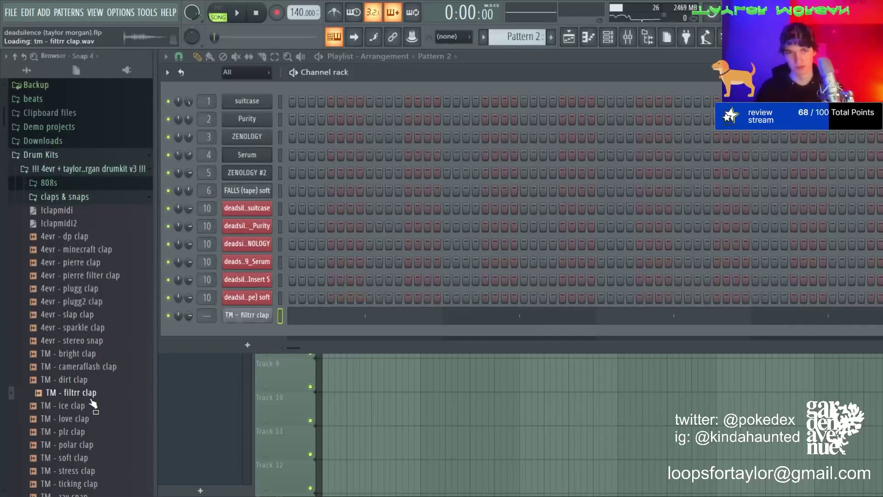
left_click(84, 406)
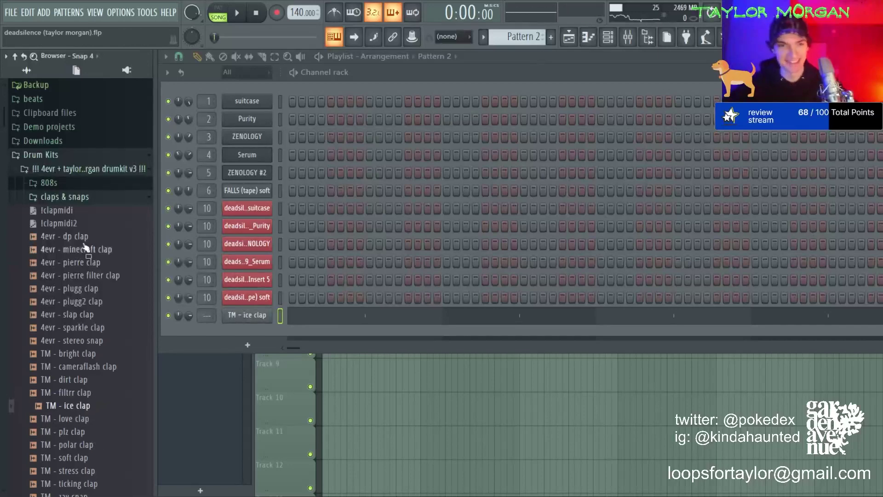
left_click(83, 197)
- Audition samples in the hi hats folder and add TM - normal hihat as a channel with a 14% quick fade out
left_click(66, 216)
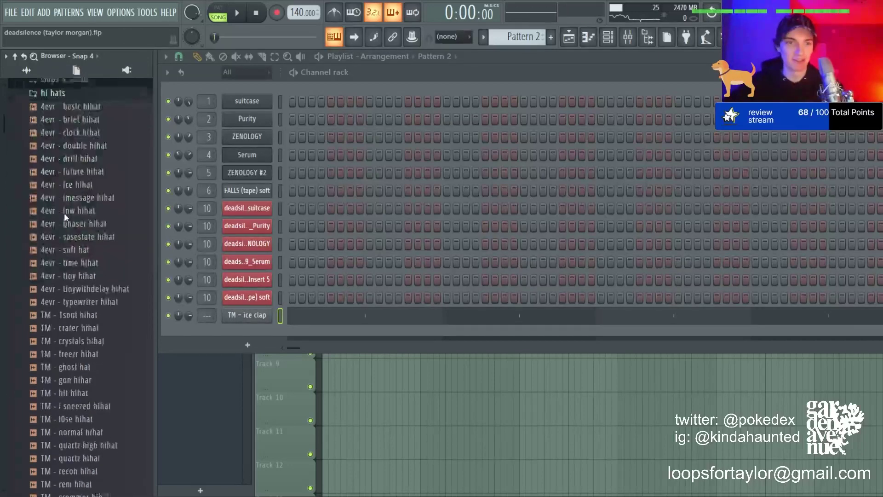
left_click(85, 425)
left_click(83, 412)
left_click(82, 477)
scroll(82, 479, "down", 2)
scroll(82, 480, "down", 4)
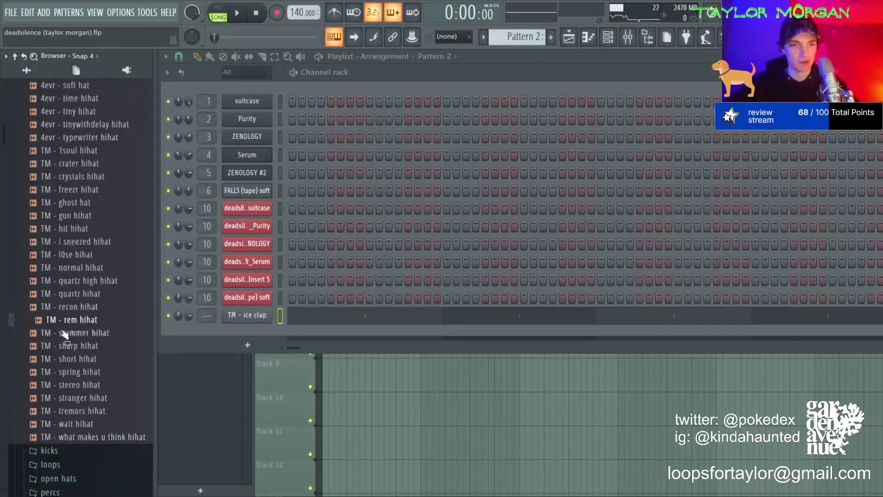
left_click_drag(76, 267, 234, 341)
left_click_drag(499, 343, 499, 335)
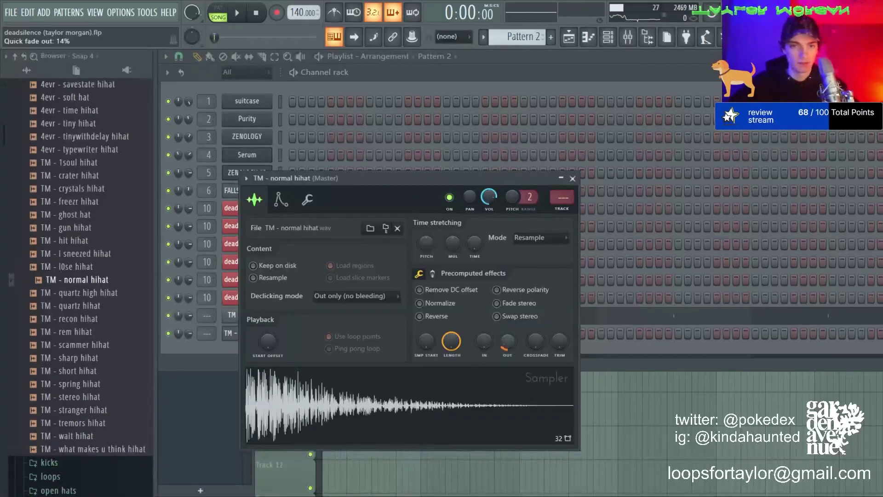
- Program TM - normal hihat hits over the first two bars: steps 1, 3, 13, 19, 21 and 29 to 31, with the song playing
left_click(544, 63)
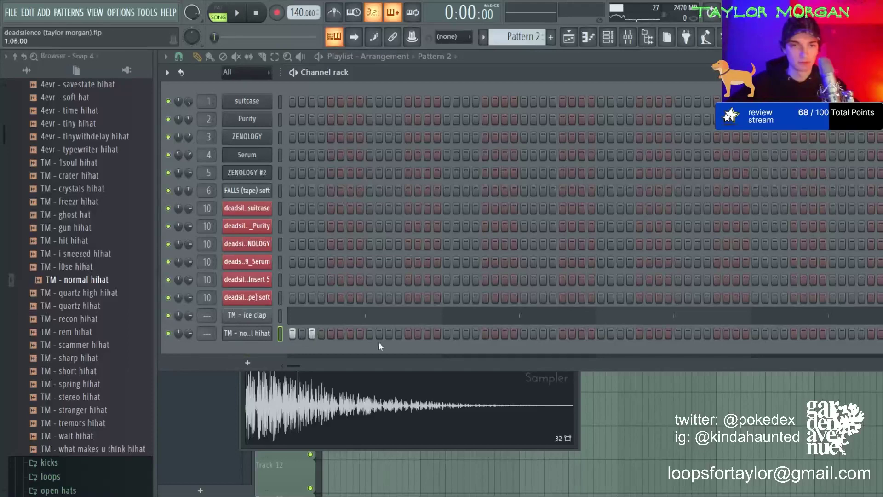
key("space")
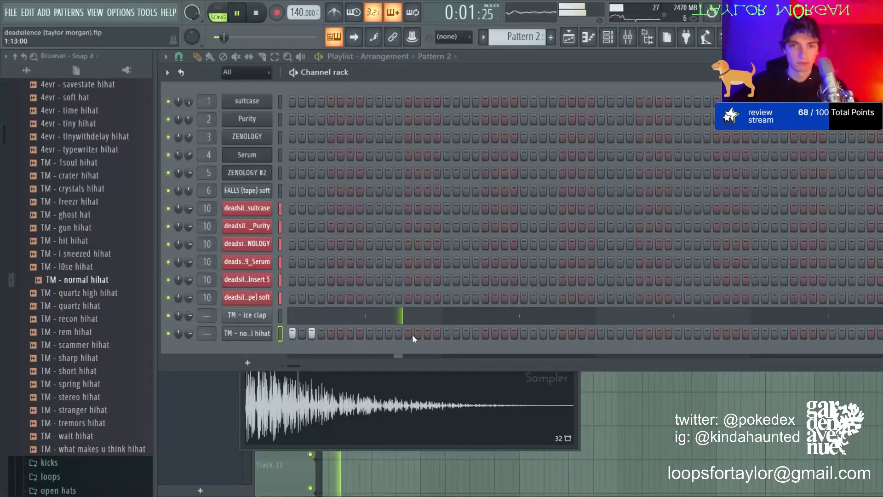
left_click(350, 336)
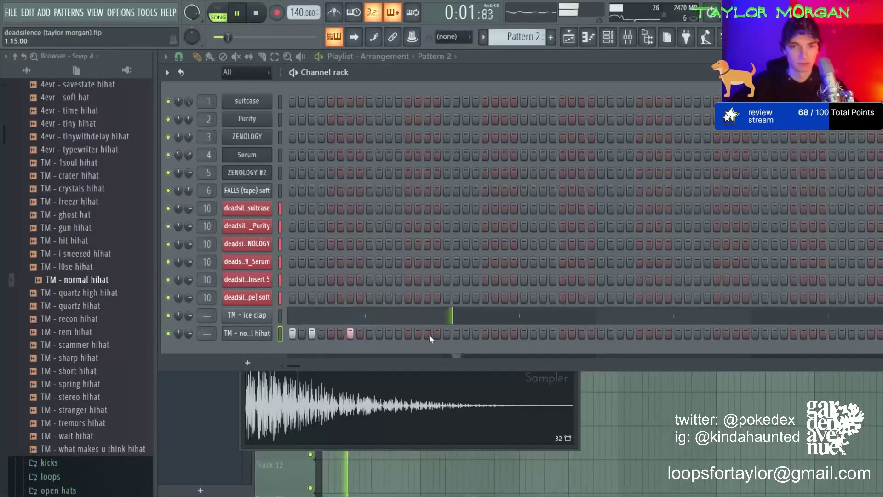
left_click(408, 334)
left_click(350, 334)
left_click(485, 334)
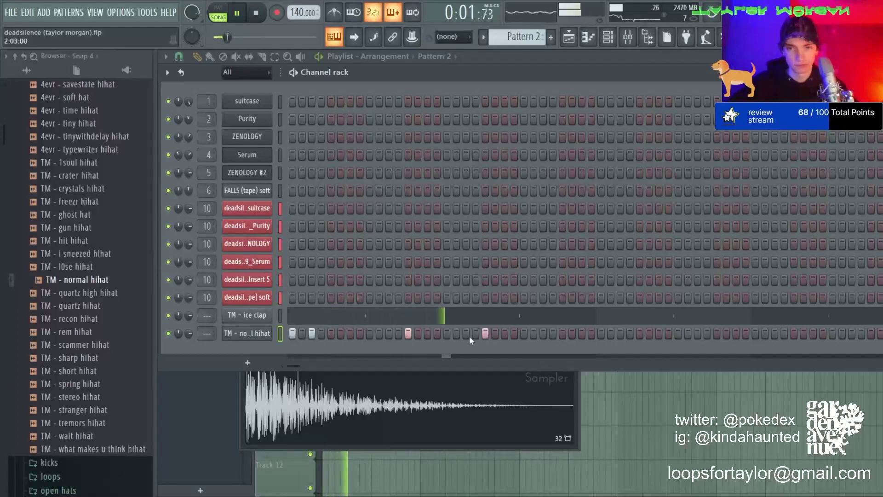
left_click(466, 334)
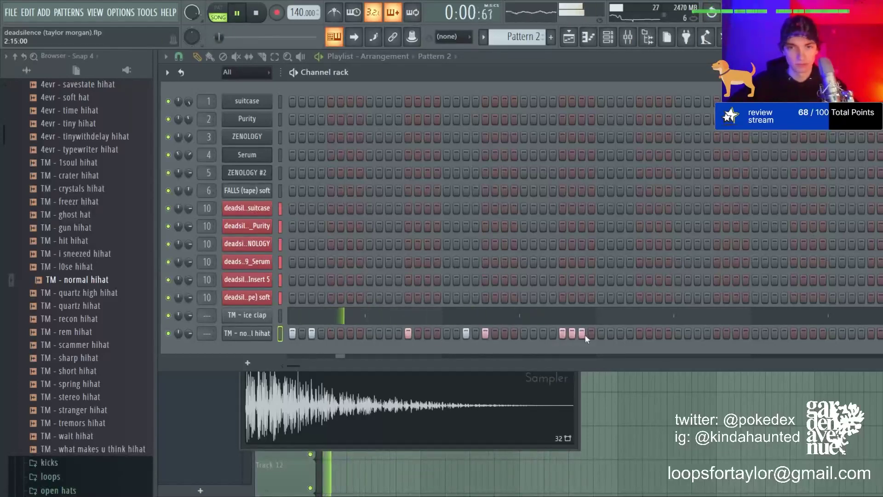
- In the hi-hat's piano roll, soften selected hits and turn the end of bar 2 into a six-note roll with falling velocity
right_click(258, 336)
left_click(300, 330)
scroll(266, 155, "down", 7)
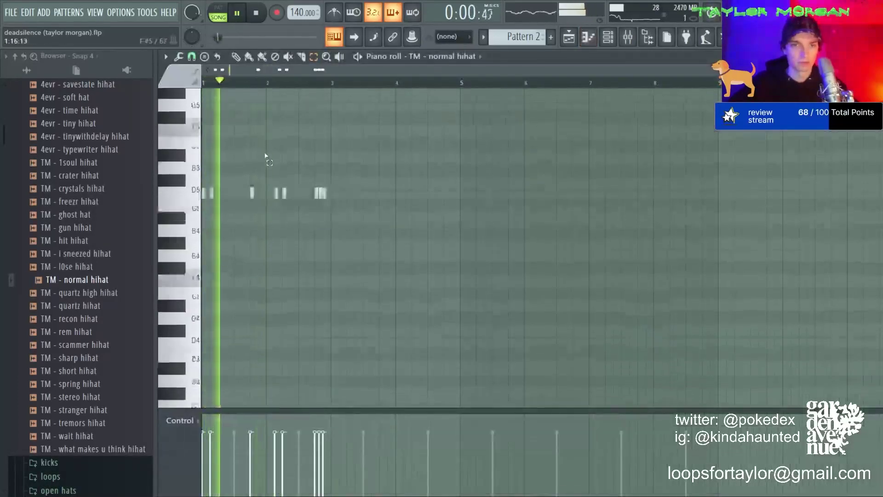
key("space")
scroll(276, 138, "up", 3)
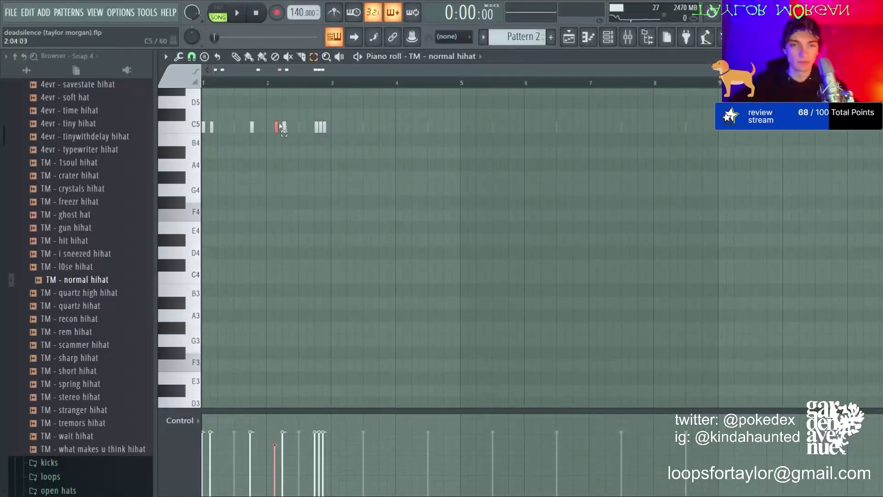
scroll(322, 92, "up", 3)
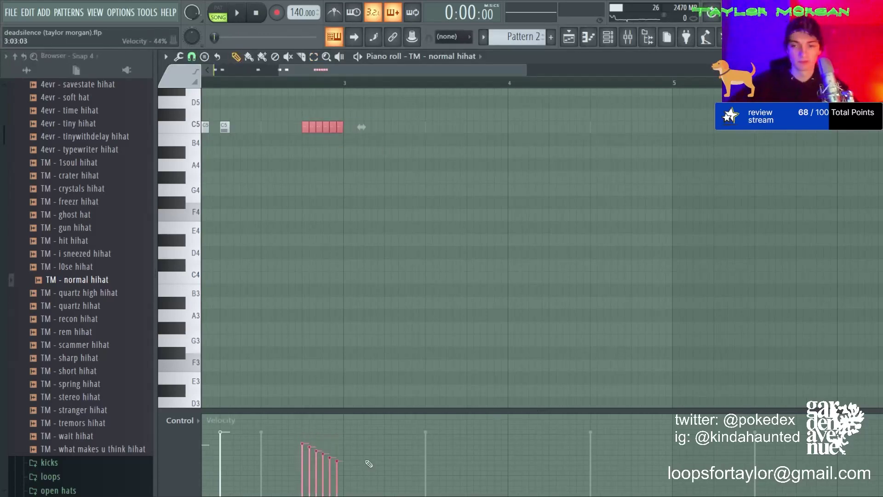
- Repeat the two-bar hi-hat pattern, with its roll raised to D5, in bars 3 and 4 and add extra C5 hits in bar 3
key("ctrl+d")
key("ctrl+b")
key("ctrl+d")
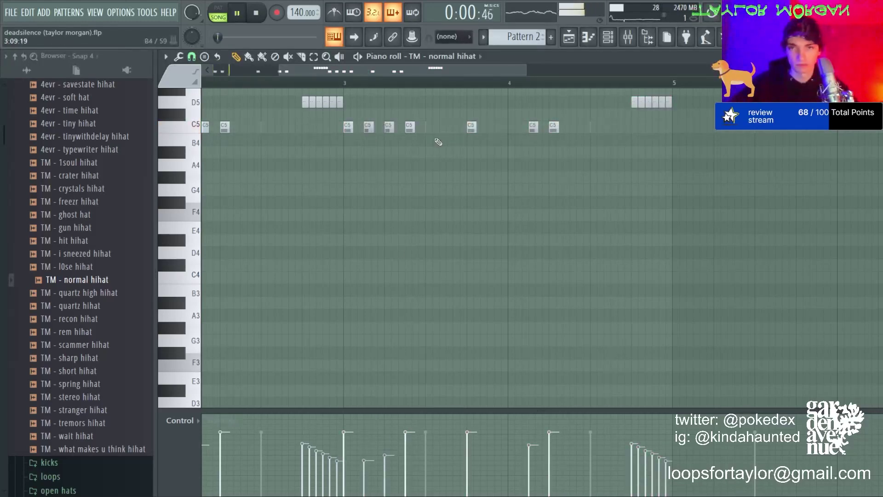
scroll(598, 172, "up", 3)
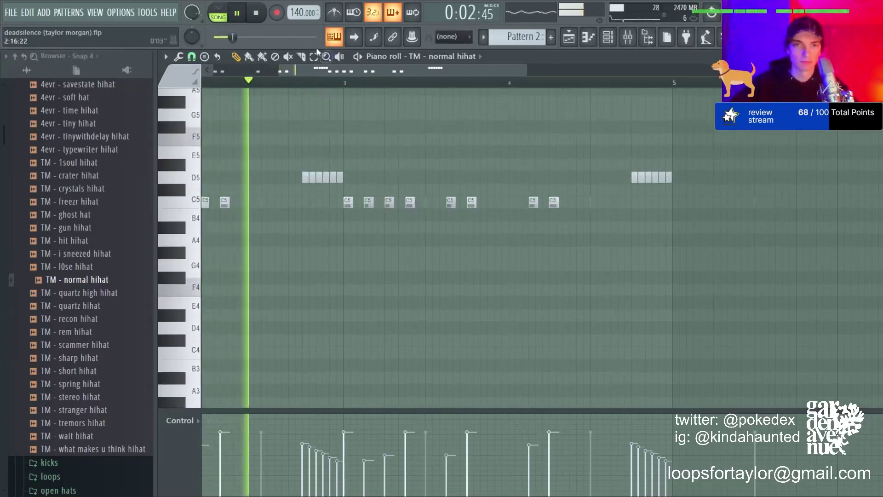
- Move the bar 4 hi-hat roll up to E5 on the second beat and trim it to its last three notes
left_click_drag(600, 171, 685, 196)
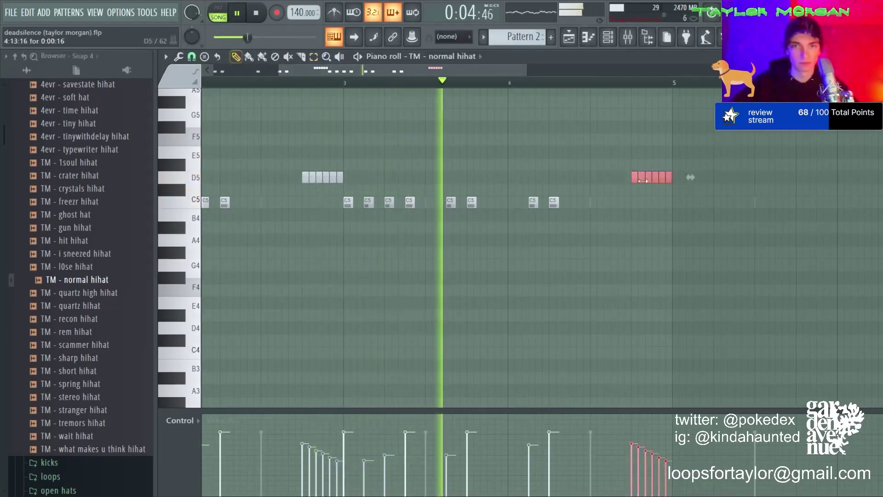
left_click_drag(635, 178, 552, 145)
key("space")
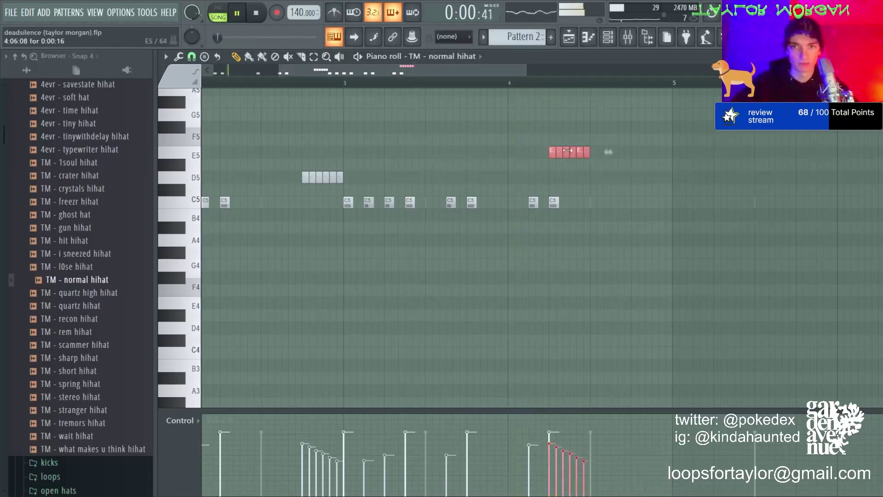
- Fill the second half of bar 4 with C5 hi-hat hits, a softer D5 hit and two A4 hits under the last two C5 notes
left_click(613, 203)
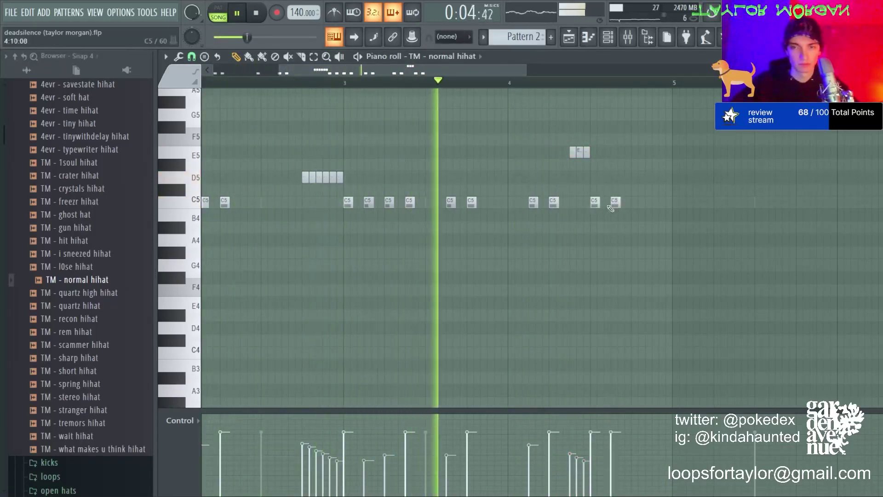
left_click(637, 202)
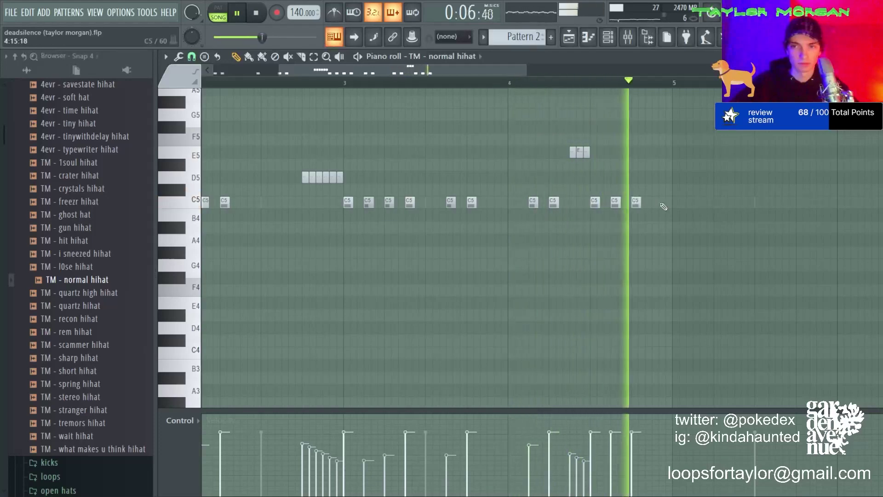
left_click(657, 203)
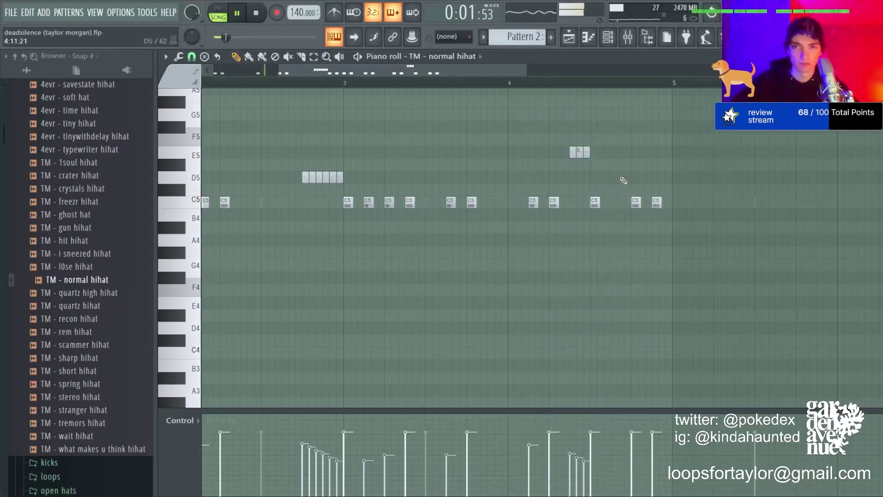
scroll(614, 177, "down", 8)
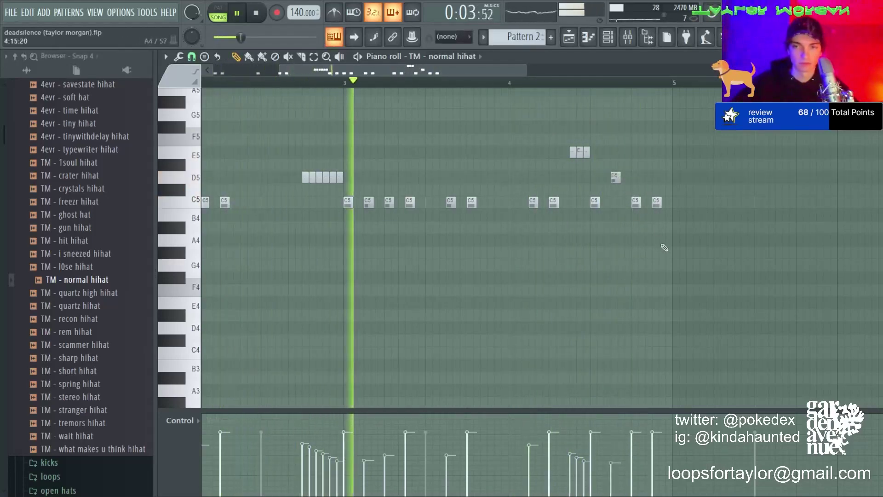
left_click(635, 240)
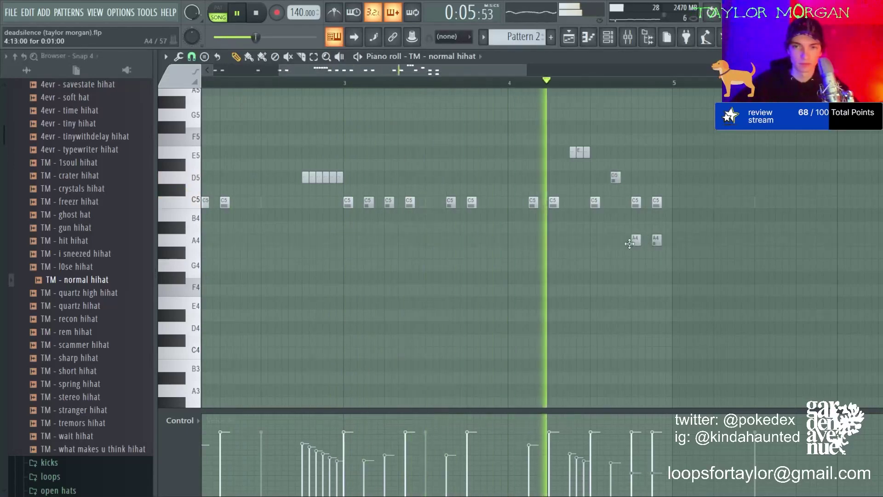
left_click(656, 240)
- Duplicate the four-bar hi-hat pattern into bars 5 to 8 and play it back
key("space")
left_click_drag(670, 83, 81, 109)
key("ctrl+b")
key("ctrl+d")
key("space")
scroll(520, 87, "down", 4)
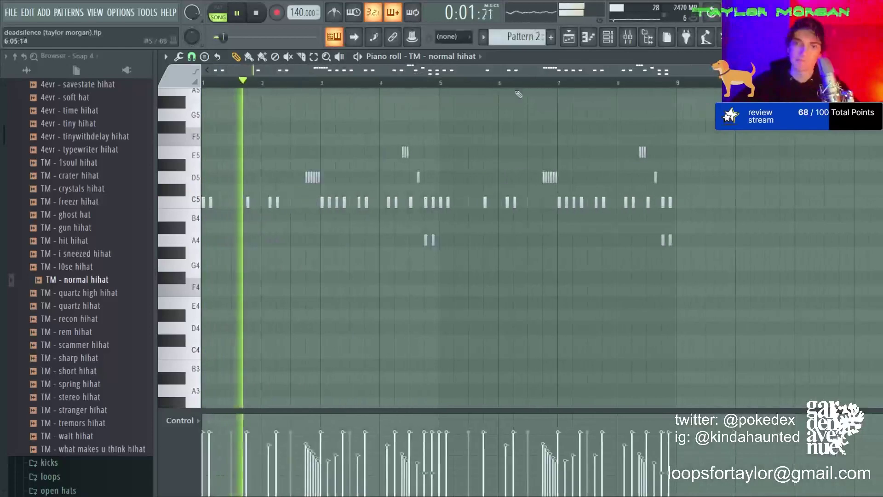
- Place a D5 TM - ice clap note on the third beat of each of the eight bars
left_click(607, 43)
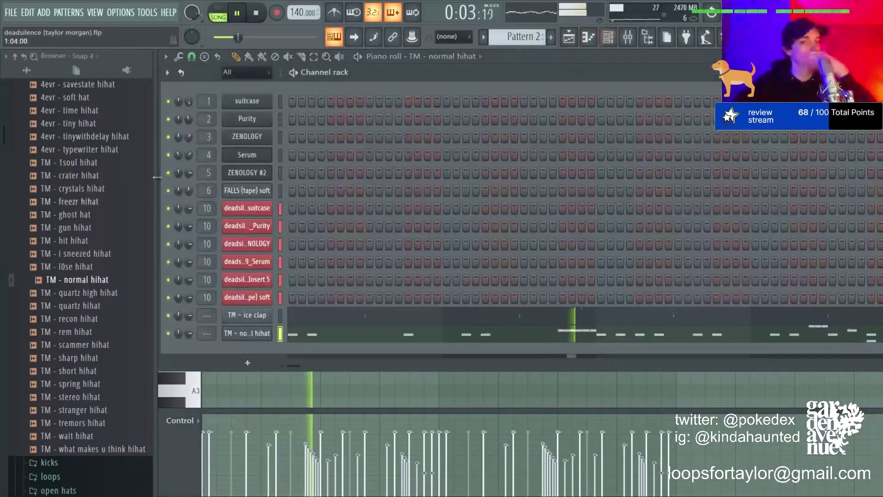
left_click(304, 317)
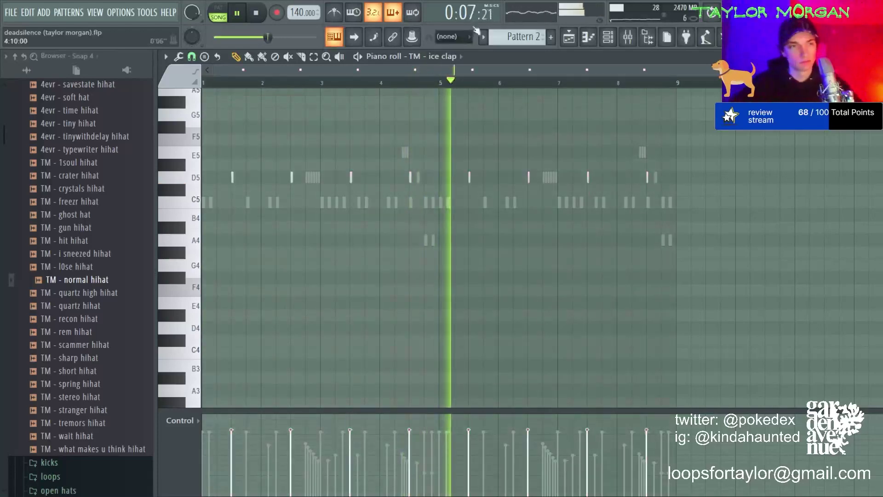
key("F6")
- Add 4evr - basic snare from the snares folder as a new channel and restart playback
scroll(91, 293, "down", 4)
left_click(79, 362)
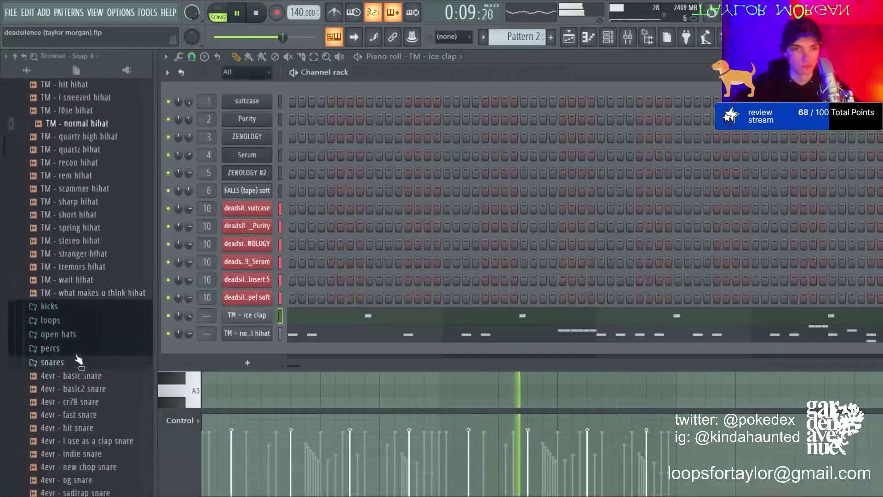
key("space")
left_click_drag(60, 375, 330, 355)
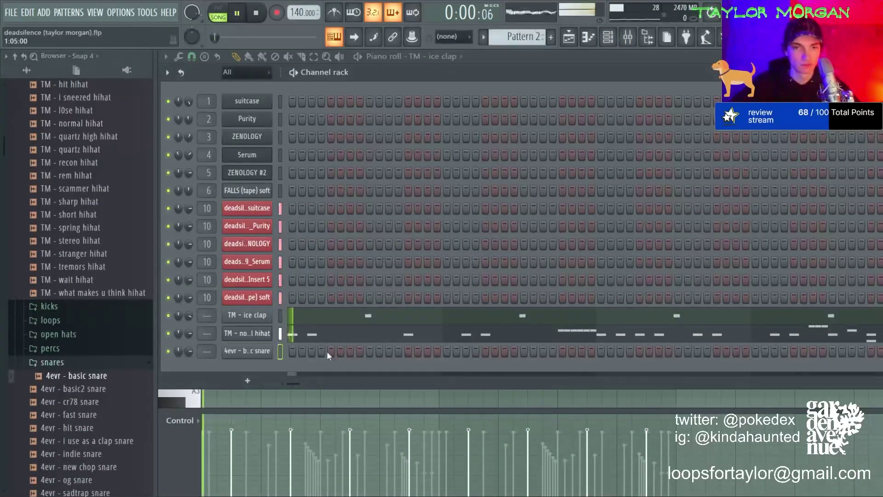
key("space")
- Program basic snare hits across the first four bars, including steps 7, 13, 31, 33, 37 and 51 and the end of bar 4
left_click(350, 352)
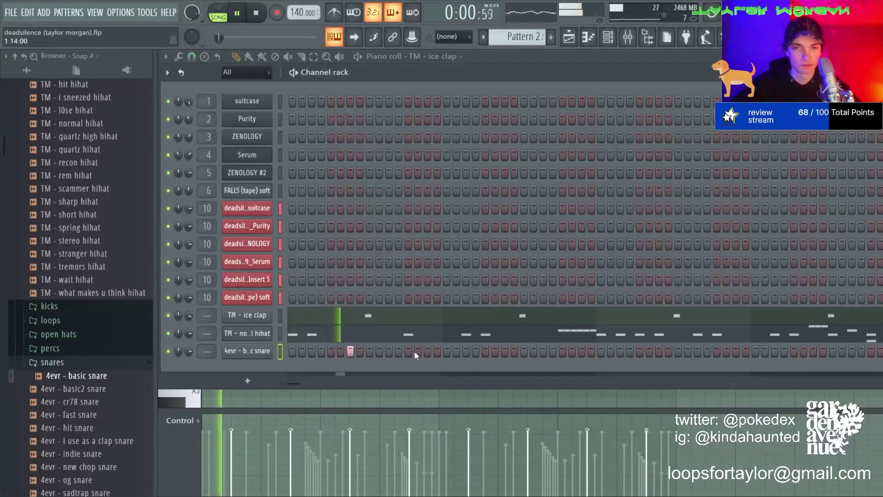
left_click(408, 351)
left_click(582, 352)
left_click(601, 352)
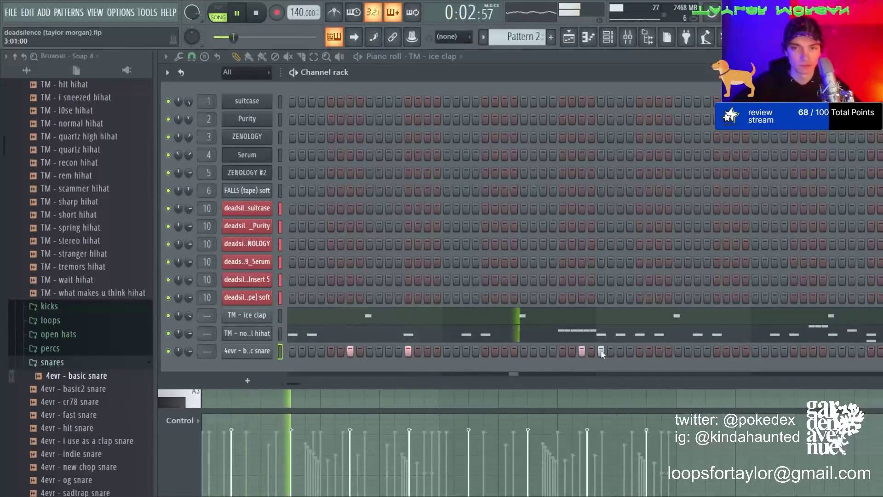
left_click(639, 351)
left_click(775, 352)
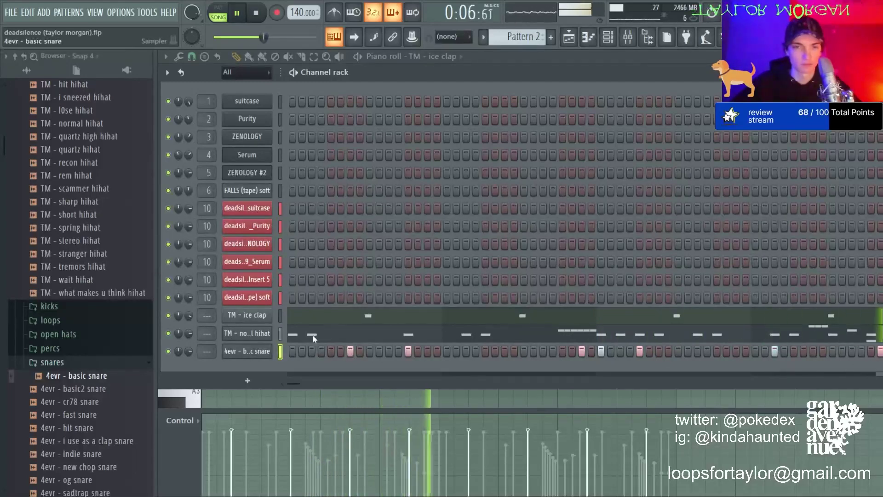
- Lower the velocity of selected snare hits in the piano roll and duplicate the four bars into bars 5 to 8
key("F7")
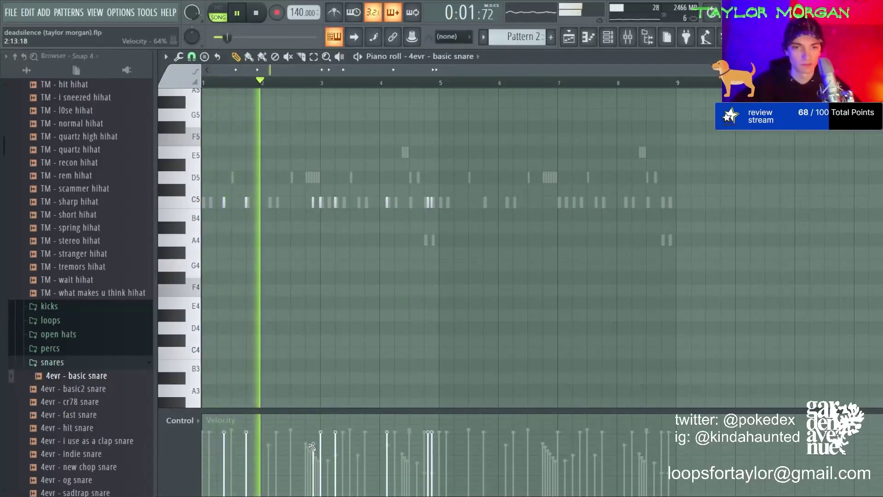
key("ctrl+a")
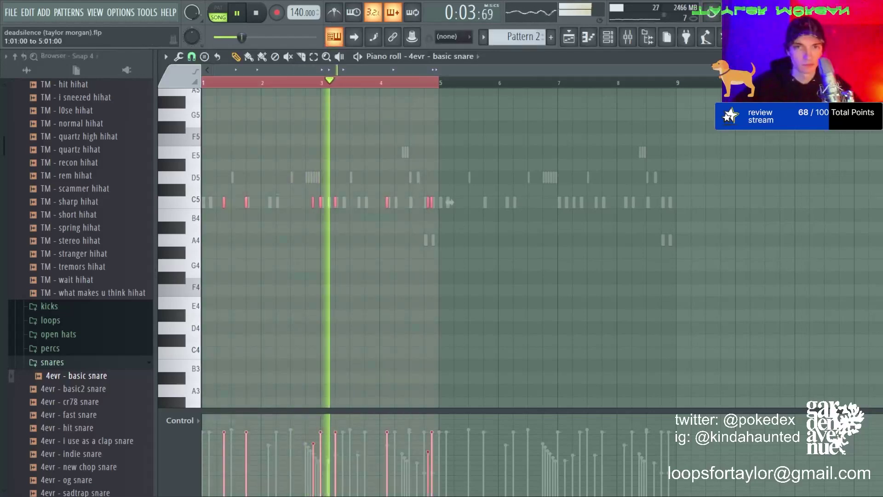
key("ctrl+b")
key("ctrl+d")
- Replace the final snare hit of bar 8 with a D5 roll of falling velocity, thinned out to three hits
scroll(678, 86, "up", 4)
right_click(646, 203)
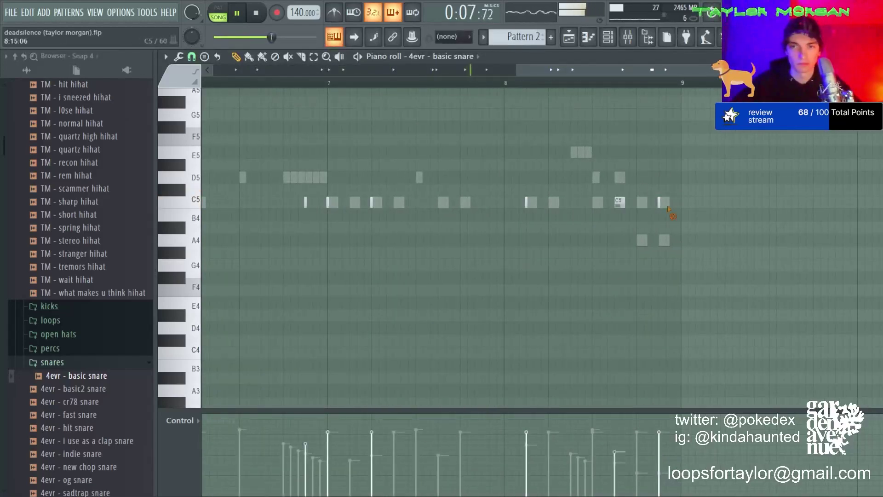
left_click(315, 57)
left_click_drag(625, 172, 721, 194)
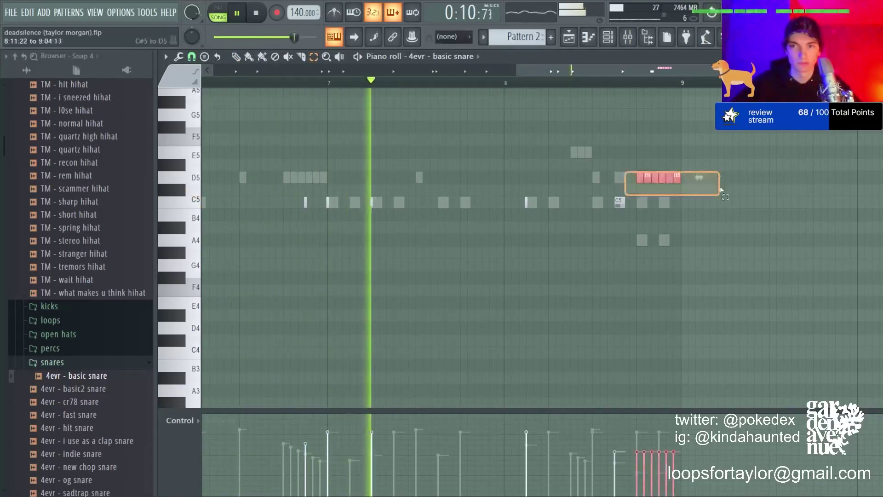
left_click_drag(629, 439, 691, 470)
left_click(699, 177, "ctrl")
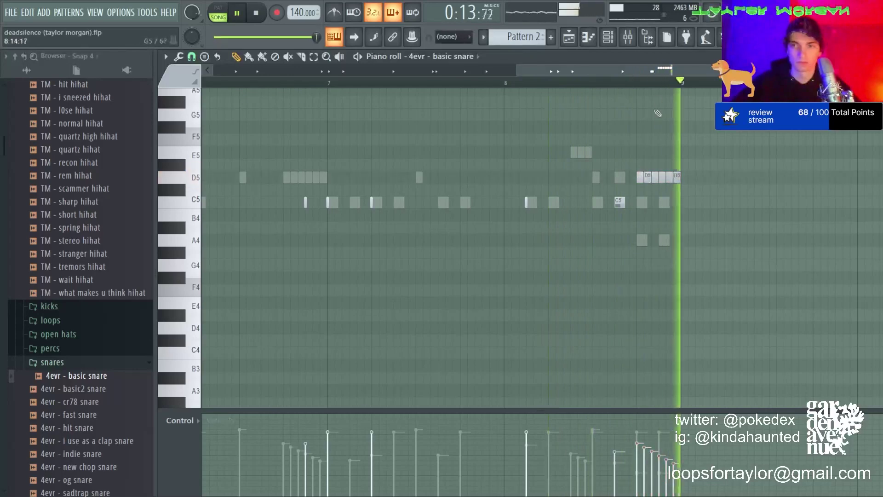
scroll(658, 87, "down", 4)
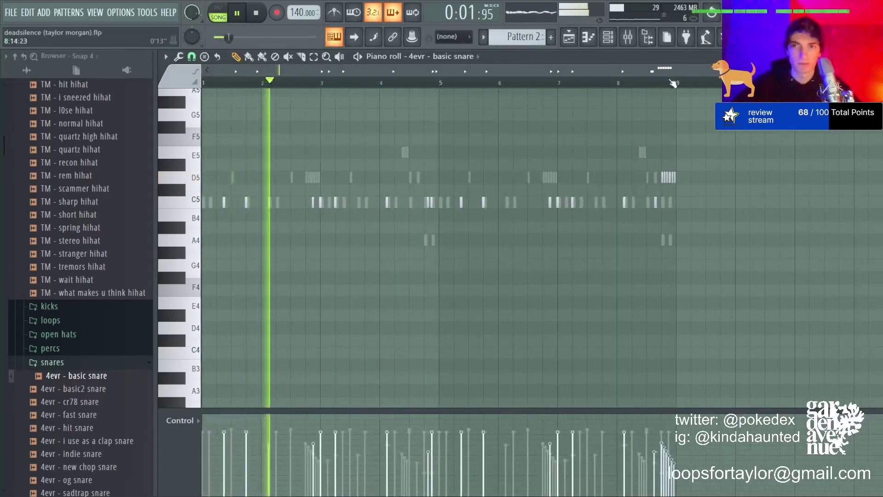
scroll(658, 72, "up", 4)
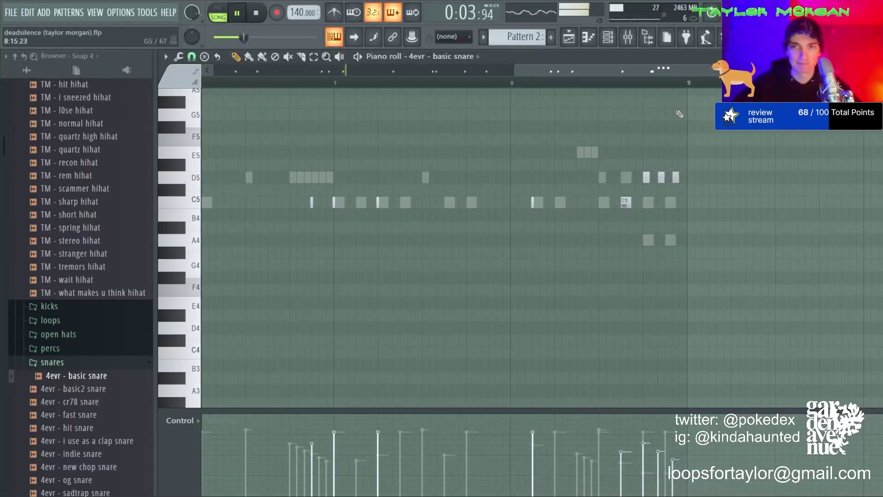
- Add TM - lily open hat from the taylor morgan ultimate drumkit's Open Hats + Crashes folder and place a hit on step 5
left_click(610, 41)
key("space")
scroll(93, 352, "down", 10)
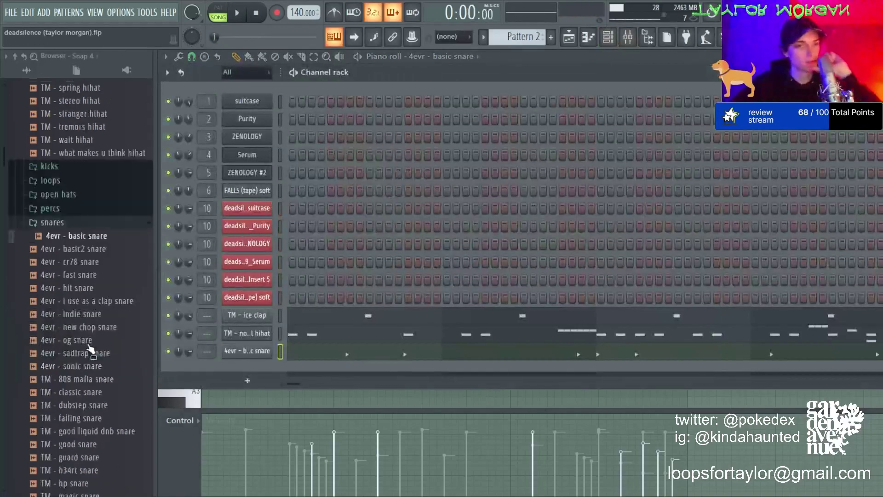
scroll(88, 279, "up", 4)
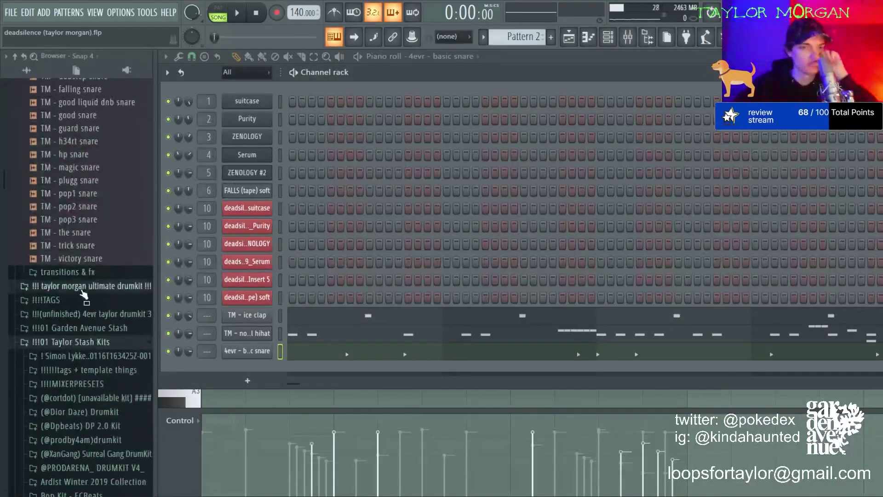
left_click(82, 289)
left_click(85, 372)
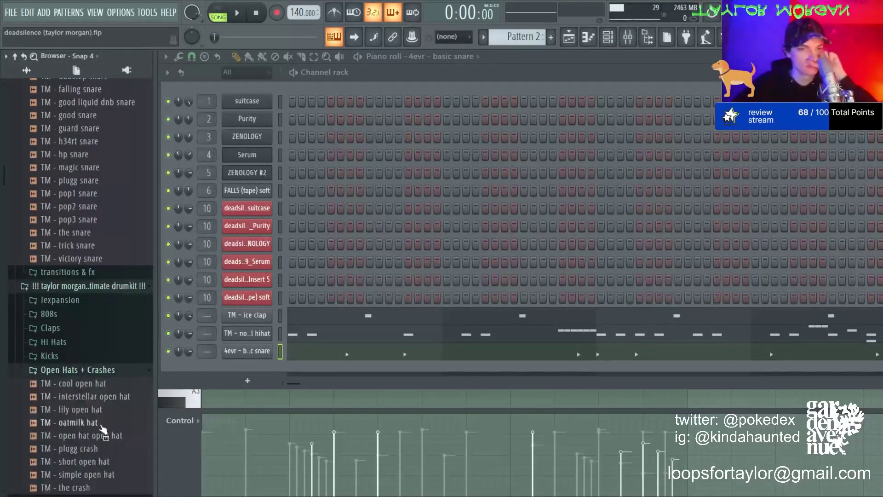
left_click_drag(100, 420, 289, 375)
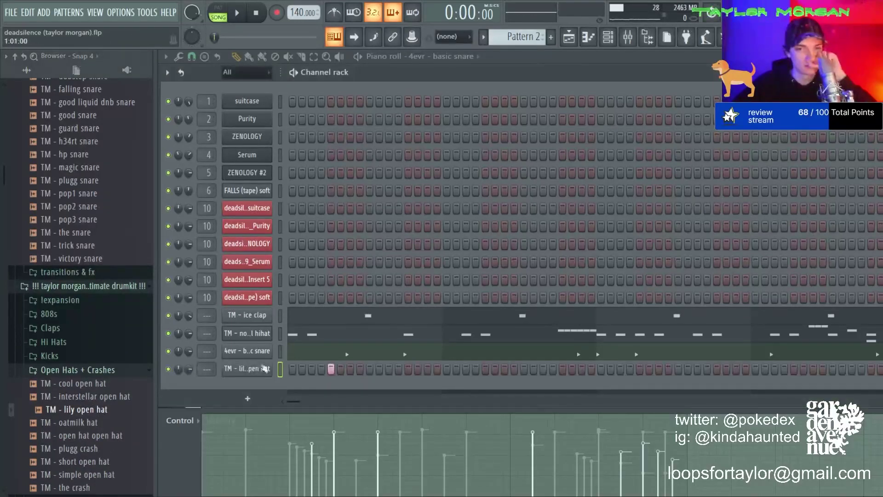
- Duplicate the open hat's four bars into bars 5 to 8 and restart playback
key("F7")
scroll(434, 88, "down", 4)
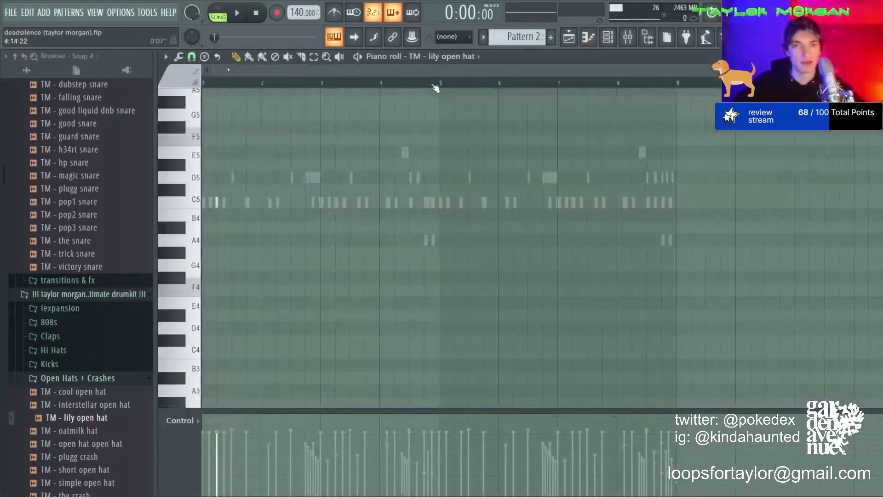
left_click_drag(442, 85, 203, 85)
key("ctrl+b")
key("ctrl+d")
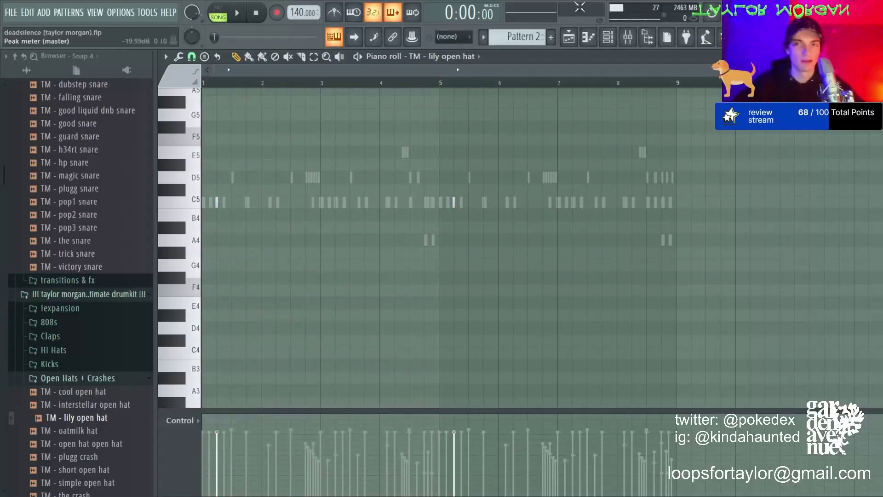
left_click(588, 37)
key("space")
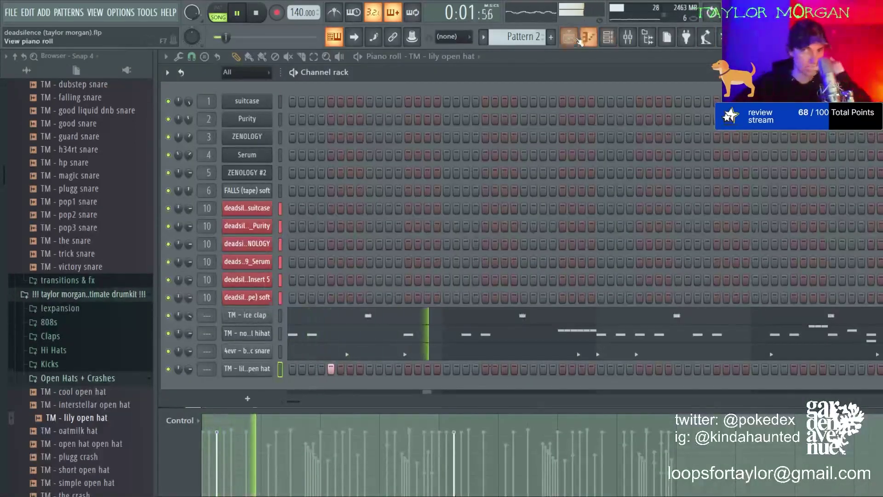
left_click(570, 40)
left_click(569, 40)
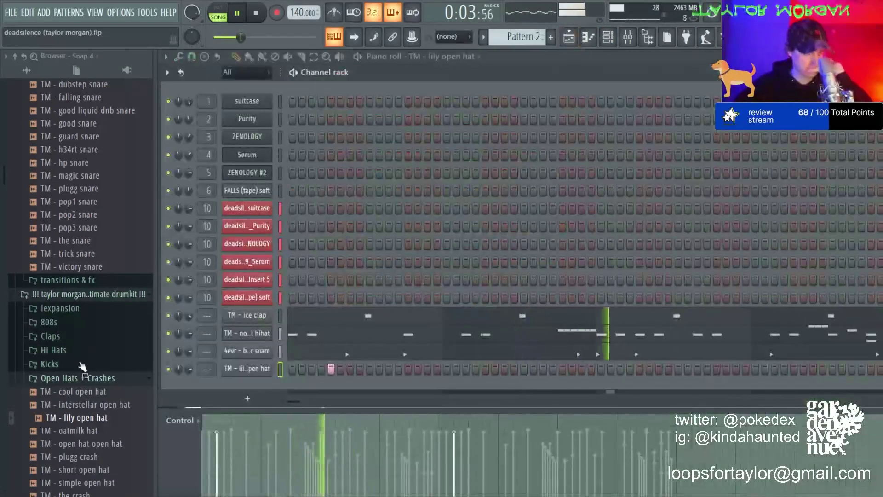
- Add TM - zay snap from the claps & snaps folder as a new channel and place a hit on step 19
scroll(69, 331, "down", 10)
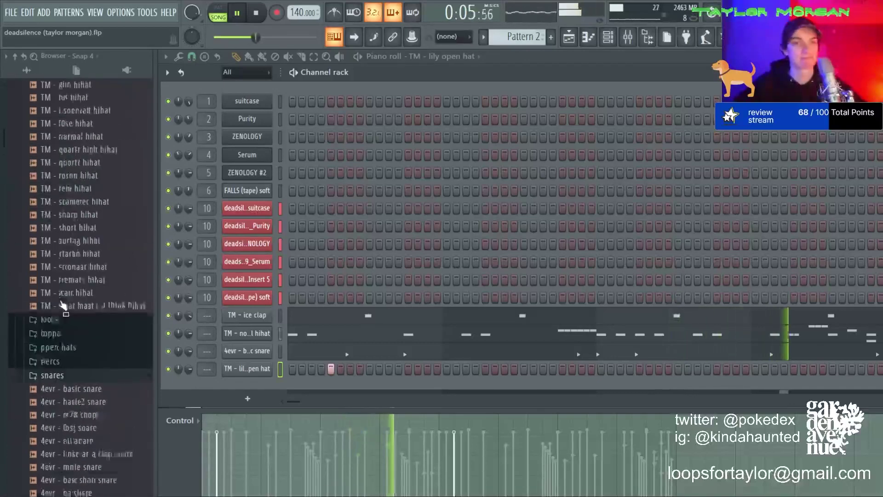
scroll(69, 307, "up", 15)
scroll(89, 310, "down", 6)
key("space")
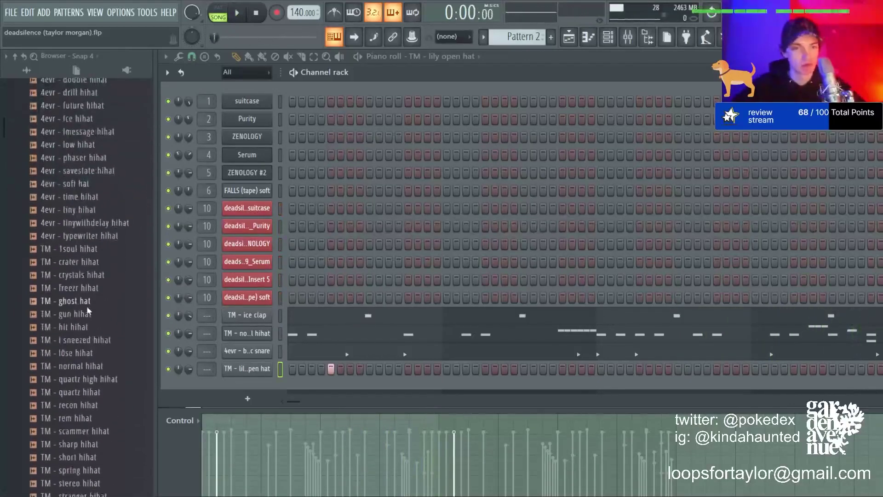
scroll(73, 286, "up", 6)
left_click(63, 259)
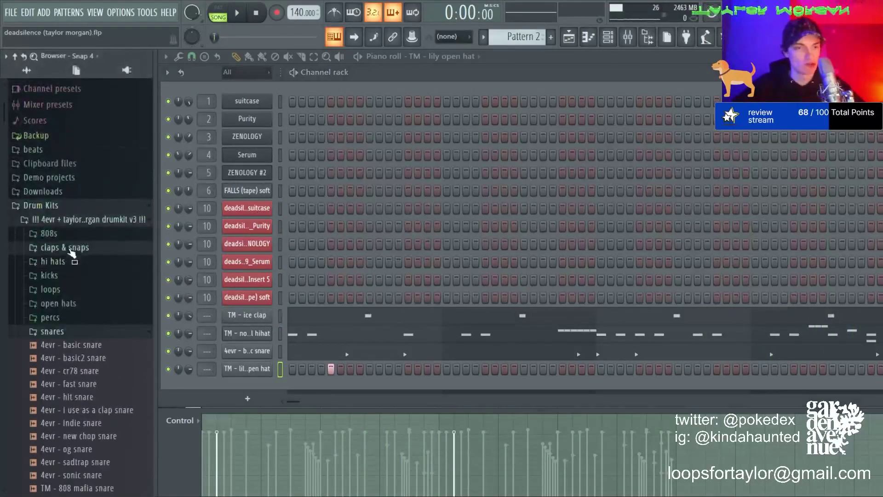
left_click(80, 247)
scroll(87, 299, "down", 5)
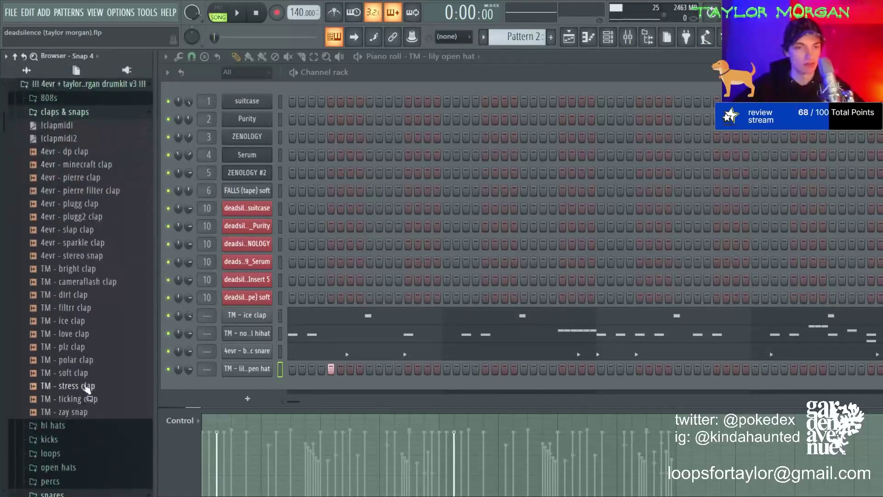
left_click_drag(319, 389, 322, 389)
key("space")
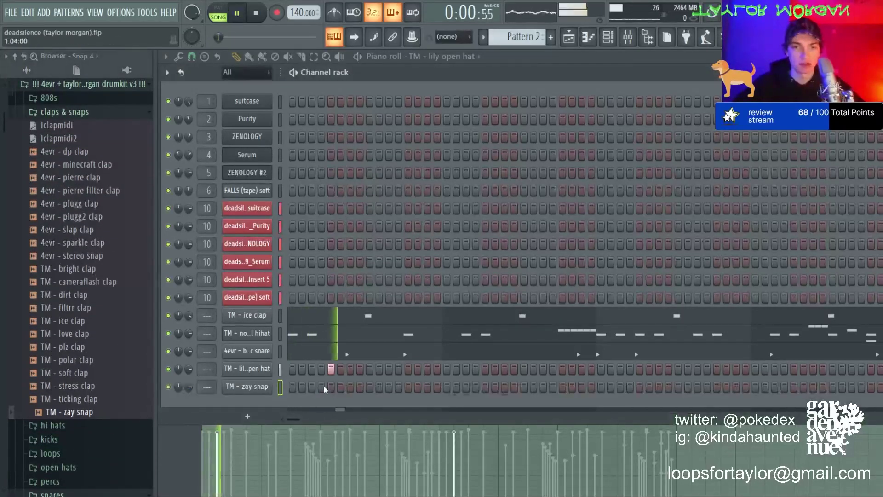
key("space")
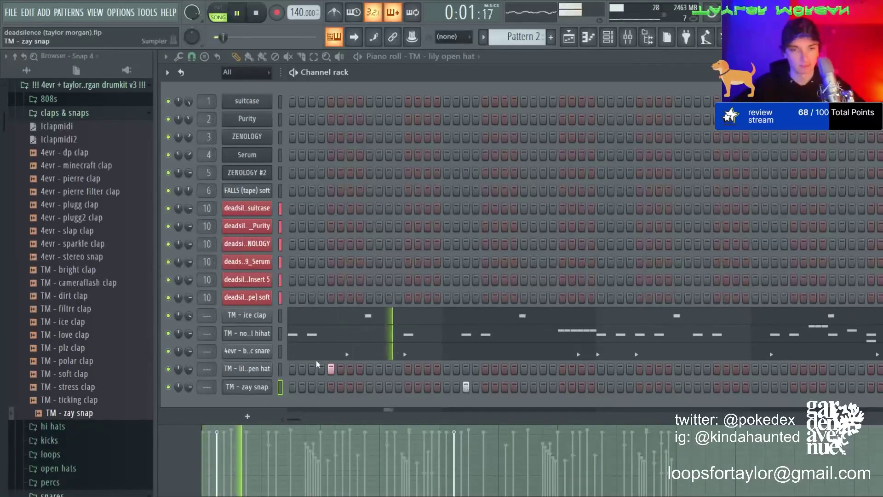
- Duplicate the zay snap's four bars into bars 5 to 8 and listen to the full pattern
key("F7")
left_click_drag(441, 86, 203, 86)
key("ctrl+b")
left_click(516, 136, "ctrl")
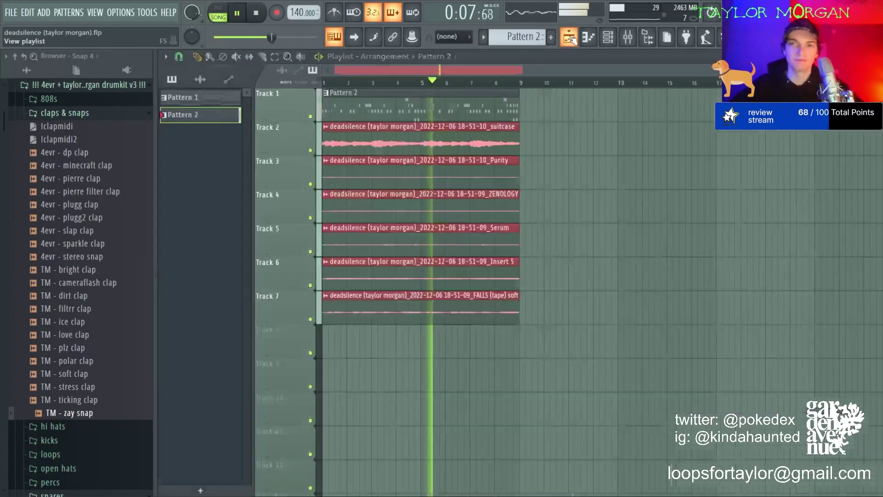
left_click(569, 37)
left_click(608, 38)
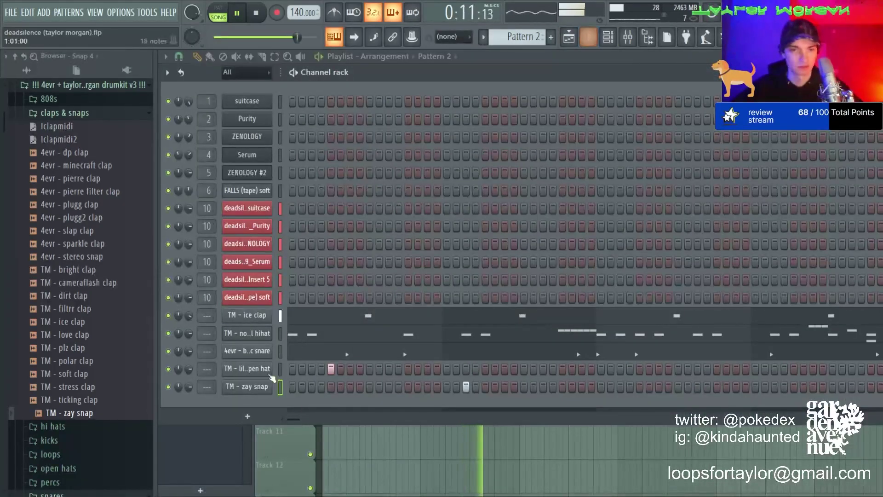
key("F7")
key("space")
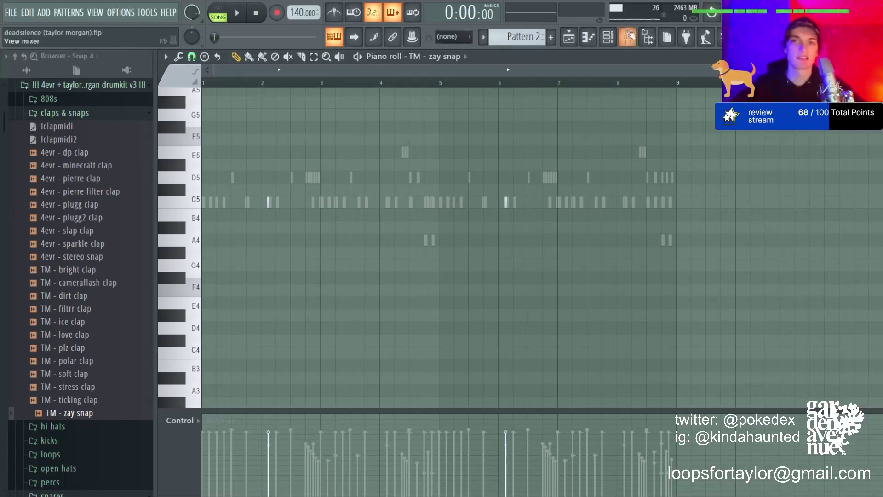
- Add !long plugg 808 above the ice clap channel and draw an F5 note about one and three-quarter bars long from bar 1
key("F6")
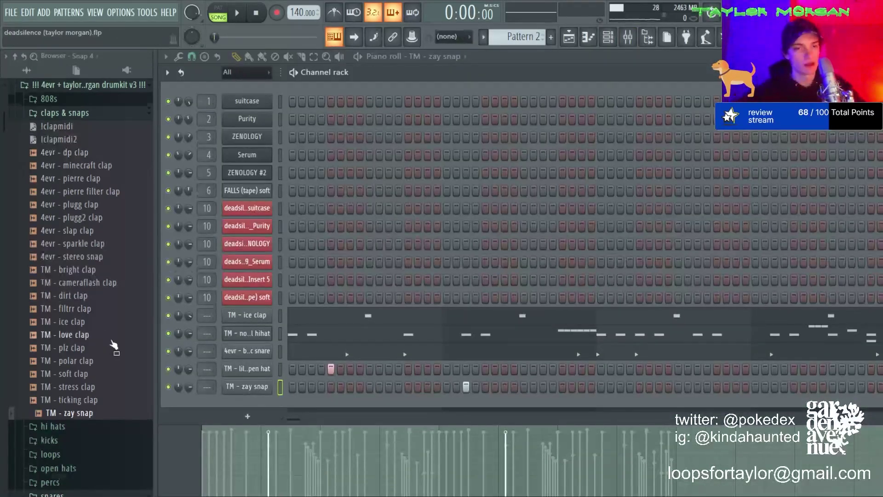
scroll(114, 345, "down", 3)
left_click(51, 404)
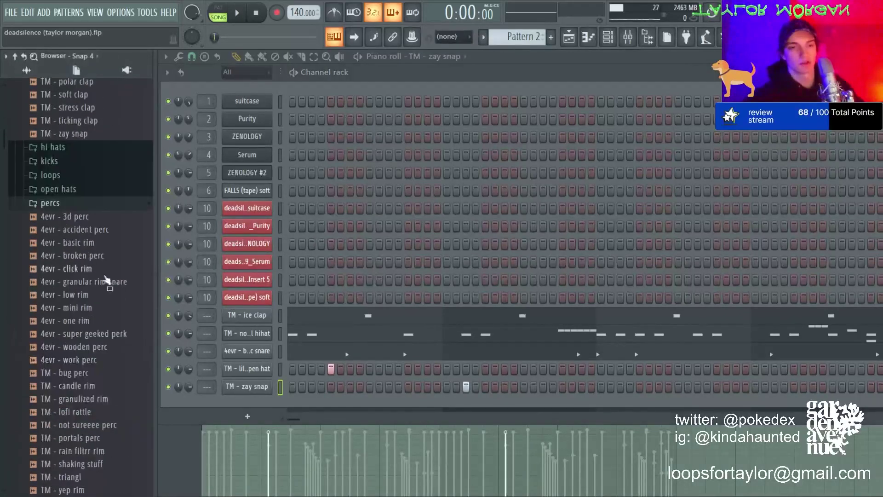
scroll(108, 184, "up", 15)
left_click(69, 211)
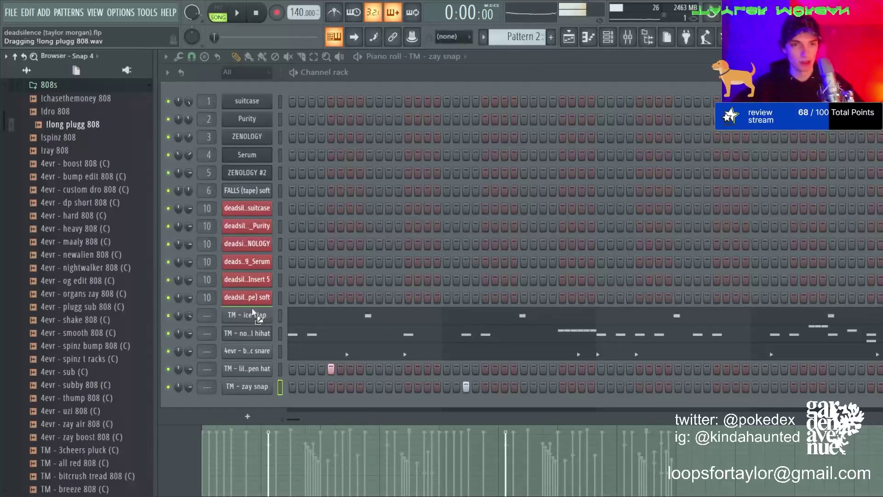
left_click_drag(259, 316, 258, 315)
key("F7")
left_click_drag(217, 288, 193, 300)
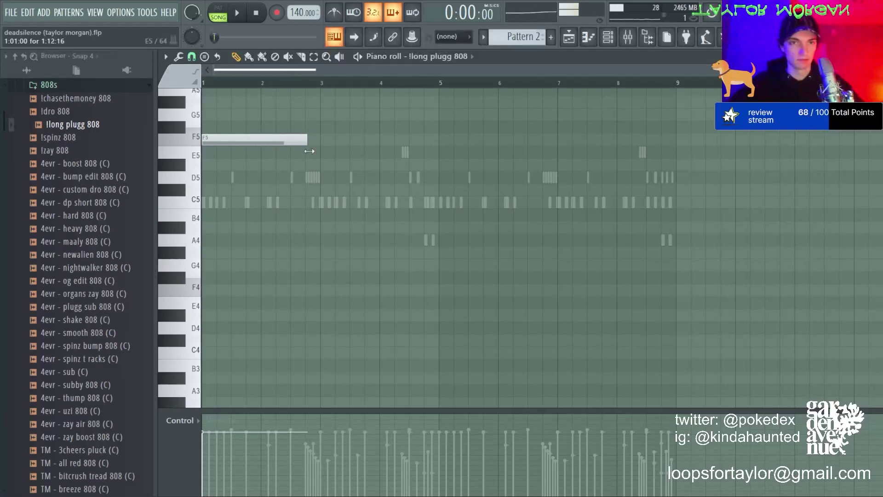
- Enable the !long plugg 808's volume envelope with 0% release and adjust its channel volume
left_click(570, 37)
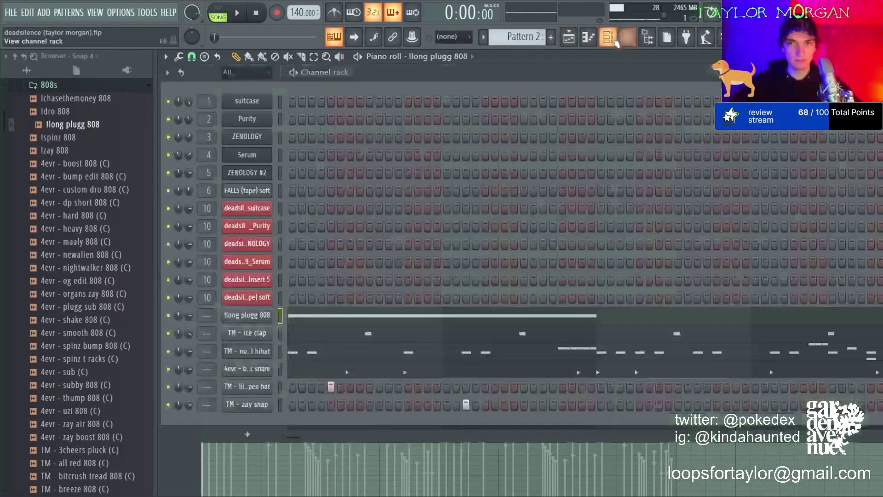
left_click(244, 322)
left_click(244, 138)
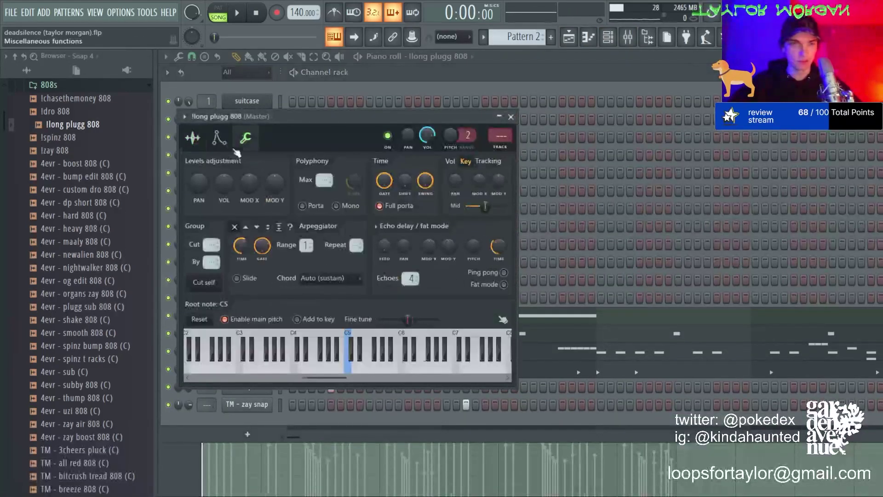
left_click(219, 138)
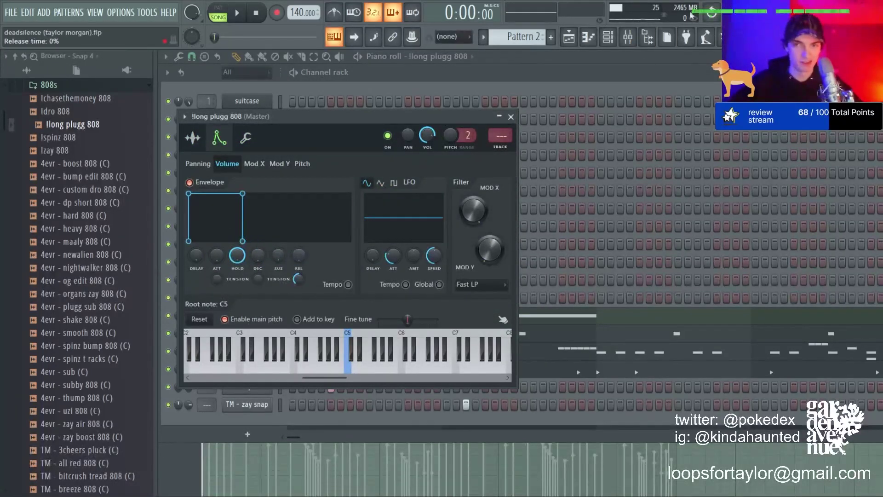
left_click(510, 117)
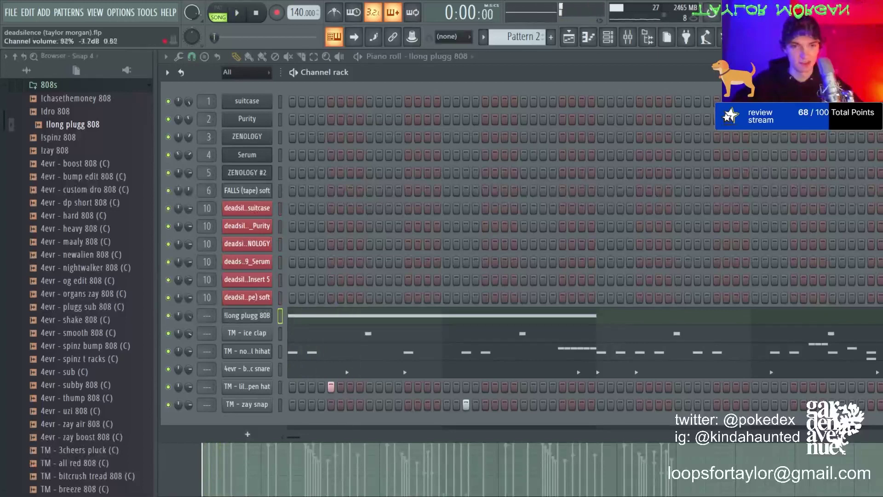
key("F5")
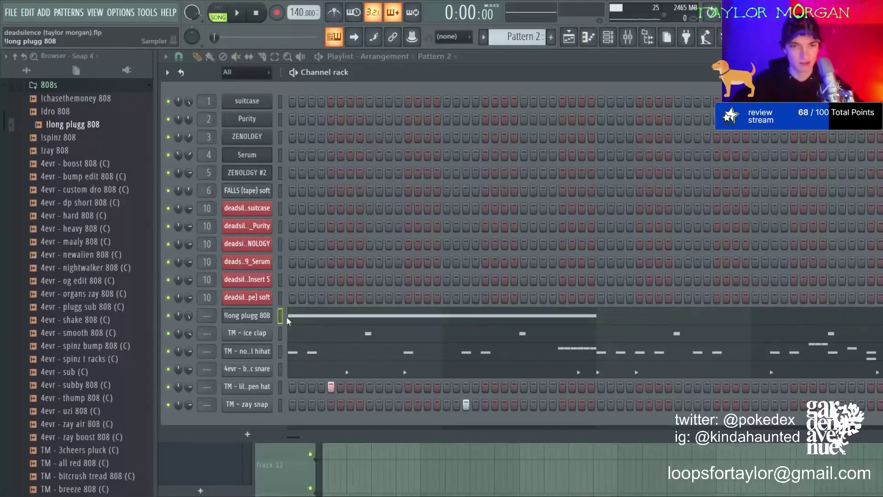
- Shorten the 808's first F5 note to about one and a quarter bars while listening to it
left_click(288, 317)
key("ctrl+d")
key("space")
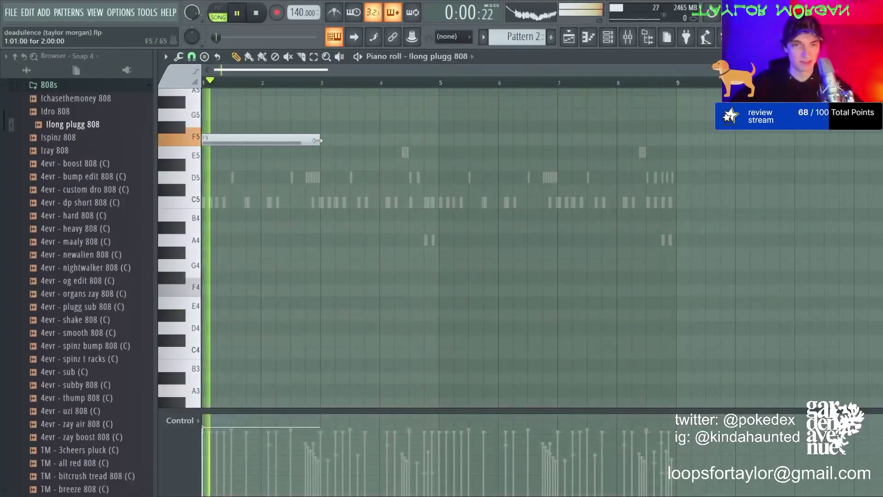
left_click_drag(317, 142, 273, 142)
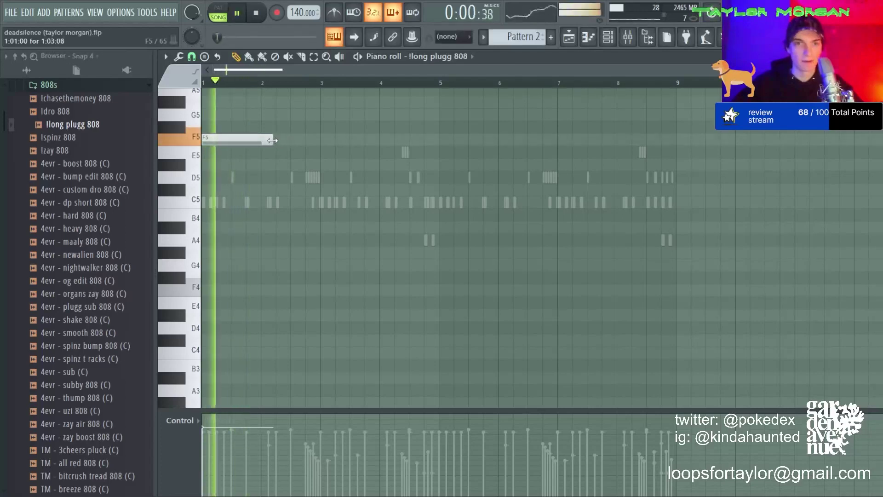
key("space")
- Add a second F5 note on step 5 of bar 2 and trim it to end at bar 3
left_click(280, 140)
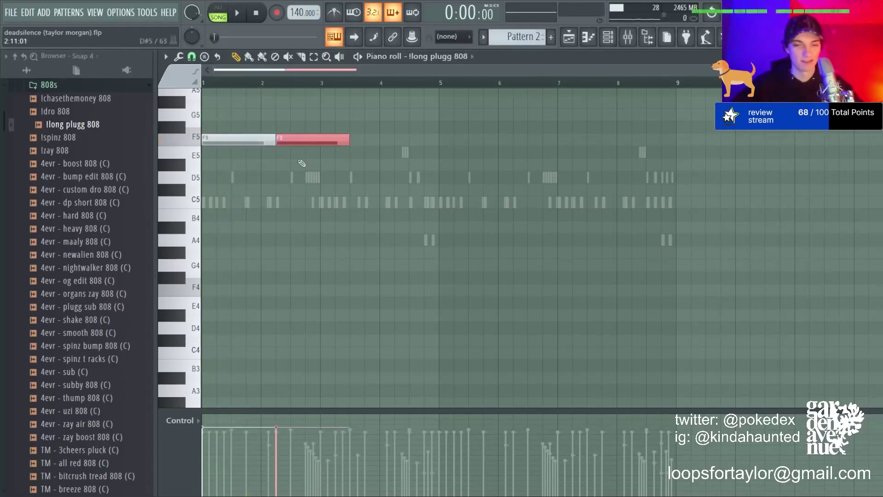
key("space")
scroll(271, 84, "up", 2)
scroll(271, 84, "up", 1)
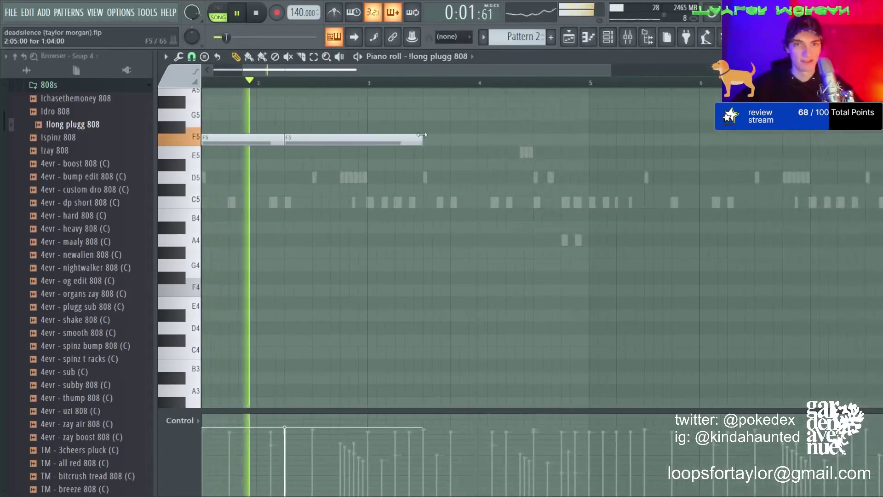
left_click_drag(422, 140, 367, 140)
key("space")
- Add connected C#5 notes on steps 1 and 7 of bar 3 and steps 5 and 11 of bar 4, ending at bar 5
left_click_drag(371, 179, 373, 190)
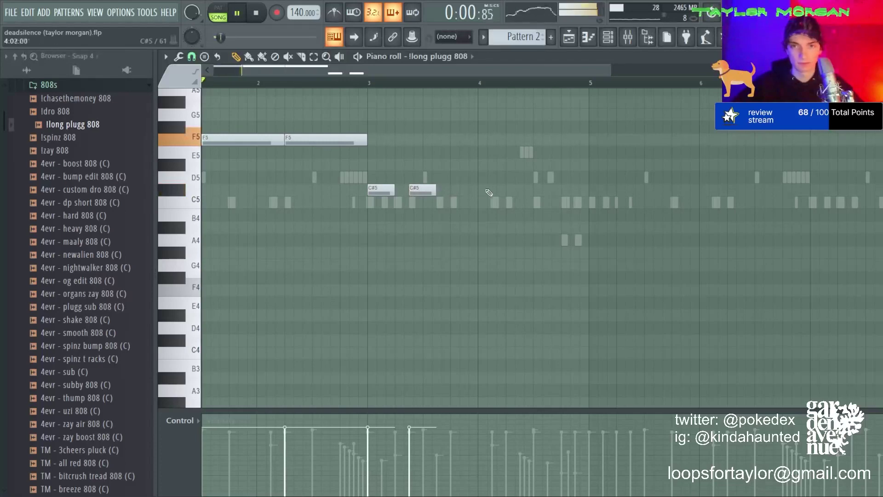
left_click(506, 189)
left_click(548, 190)
left_click(589, 189)
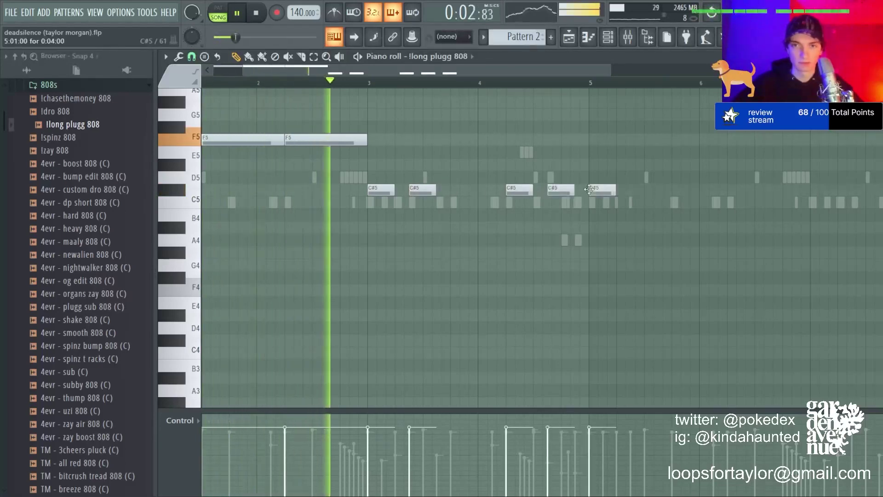
key("ctrl+l")
right_click(597, 190)
- Duplicate the four-bar 808 line into bars 5 to 8 and split the last two C#5 notes of bar 8
key("ctrl+b")
double_click(537, 83, "ctrl")
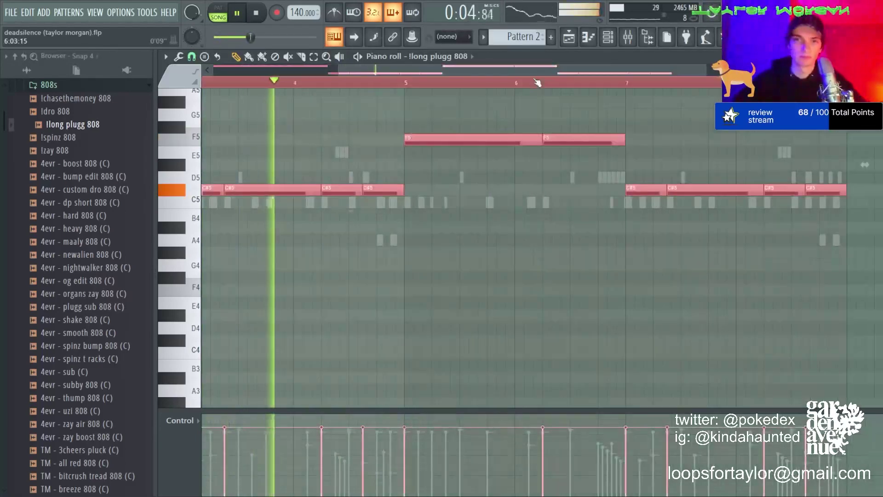
left_click(537, 82, "ctrl")
scroll(537, 83, "down", 3)
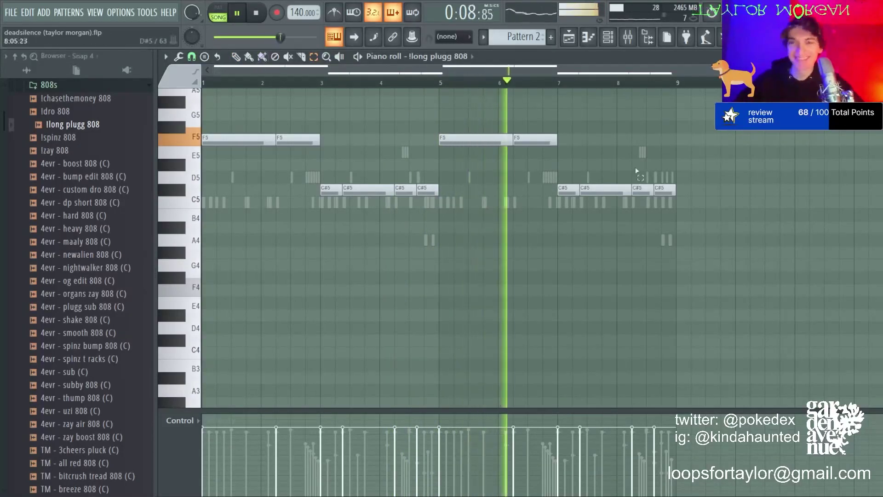
left_click(650, 188)
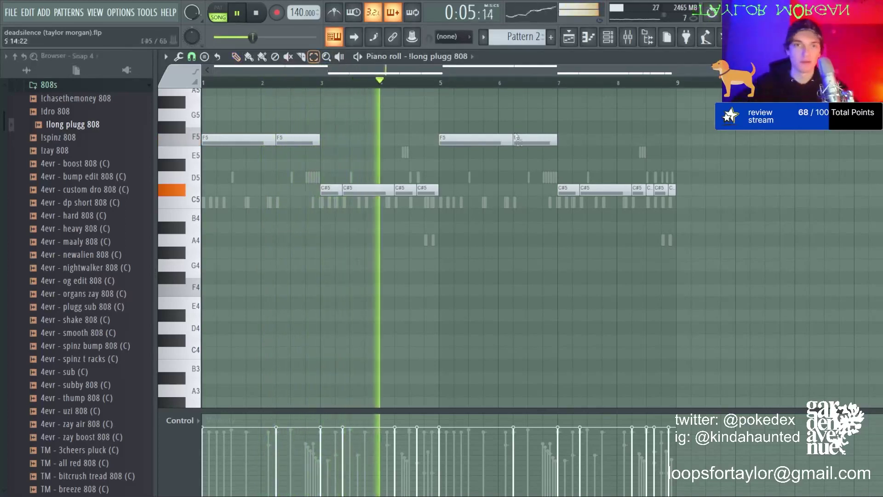
- Replace the split C#5 notes at the end of bar 8 with three one-beat C#5 notes on beats 2, 3 and 4
left_click_drag(686, 189, 650, 189)
key("Delete")
left_click(641, 190, "ctrl")
key("ctrl+b")
key("ctrl+b")
left_click(649, 165, "ctrl")
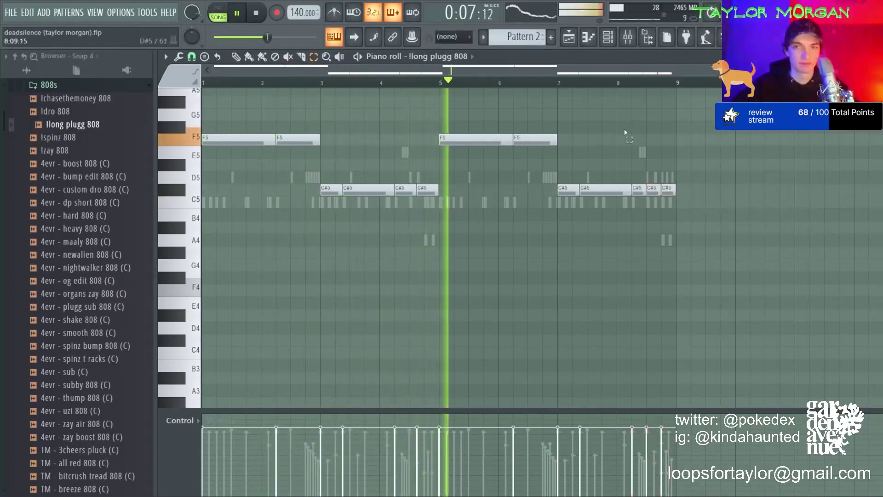
- Check the 808's volume envelope and route the 808 and drum channels to mixer inserts 16 to 21
key("F6")
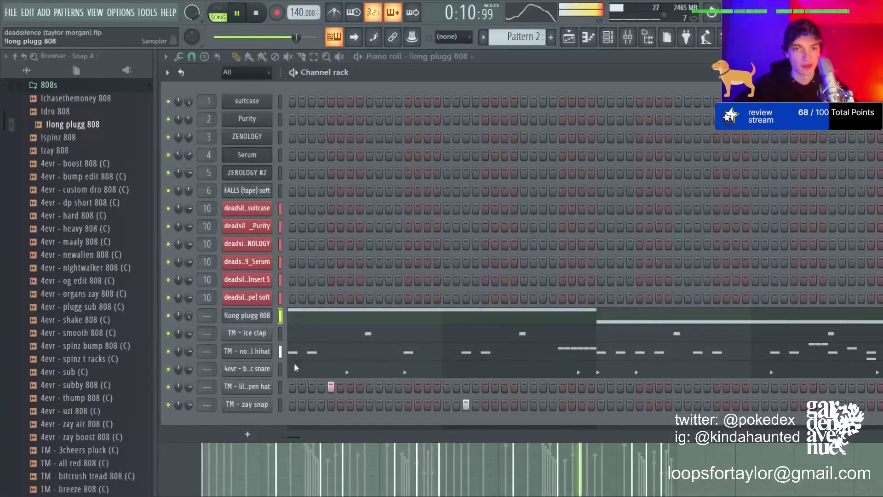
left_click(258, 316)
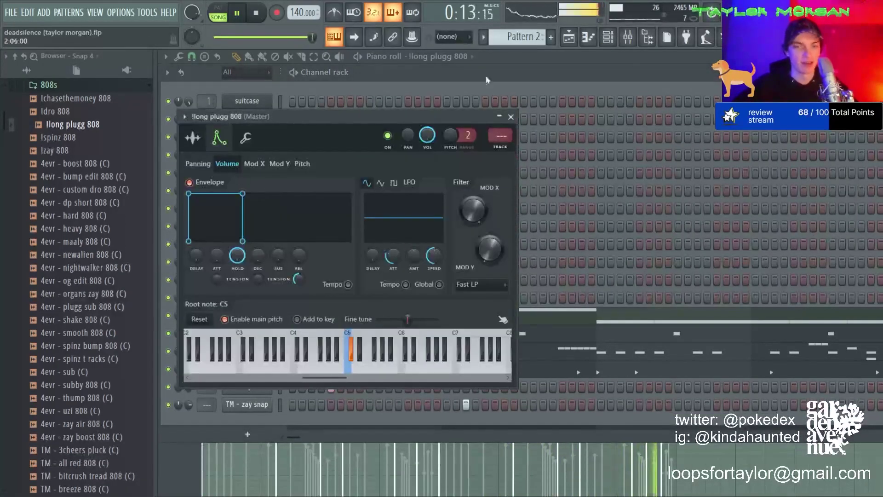
key("Escape")
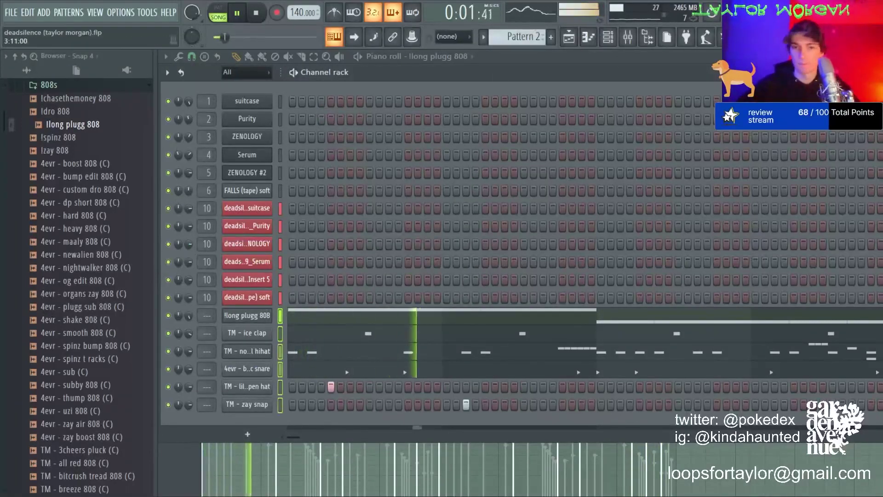
left_click(628, 37)
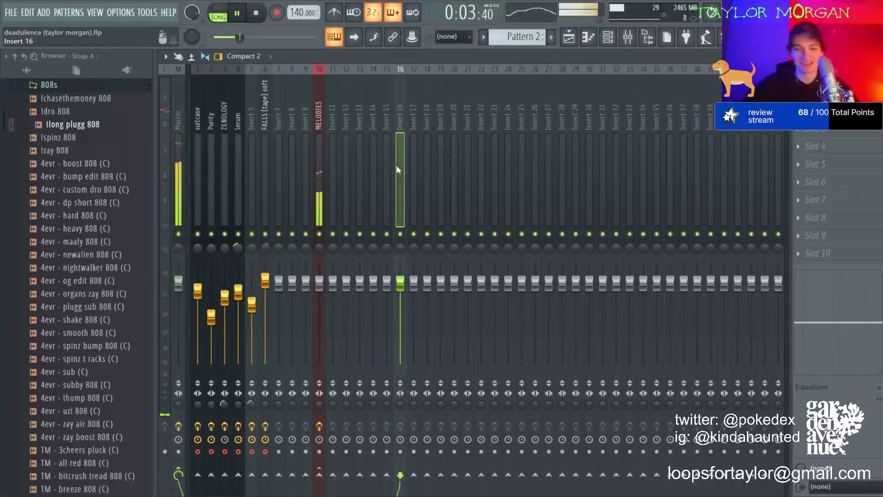
key("space")
- Assign all six bounced melody audio clips to mixer insert 8, feeding the MELODIES insert
key("F5")
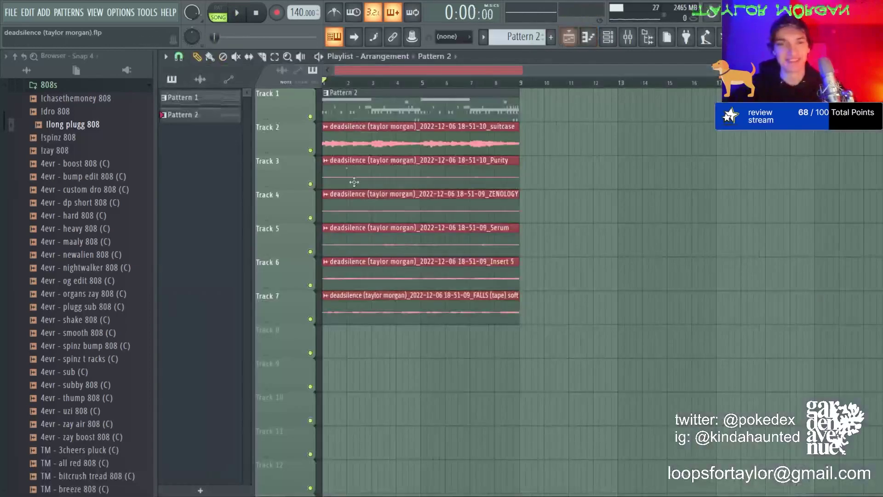
left_click(200, 79)
left_click(205, 187)
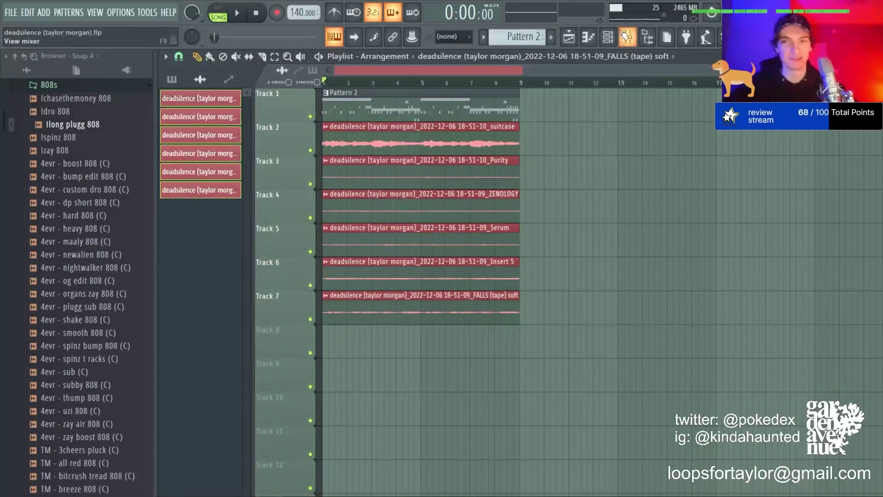
left_click(628, 37)
left_click(282, 186)
key("Right")
key("ctrl+l")
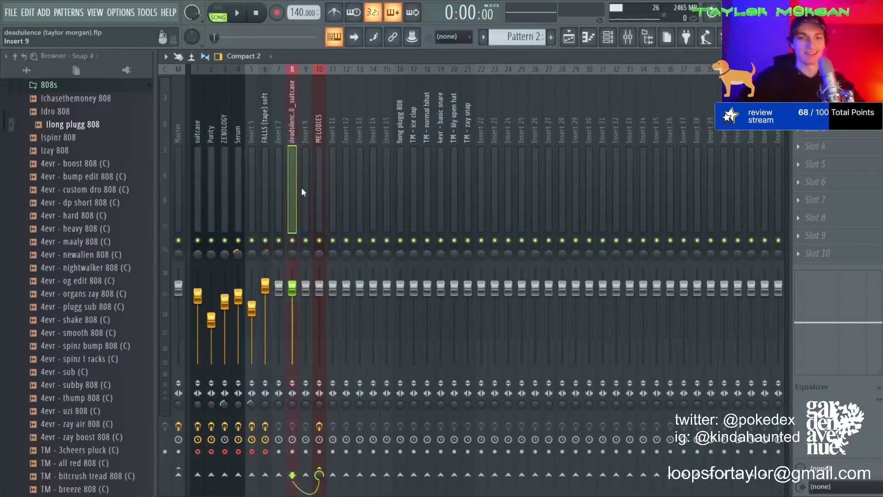
- Adjust insert 8's stereo separation and set its volume to about 0.3 dB while listening to the melodies soloed
key("space")
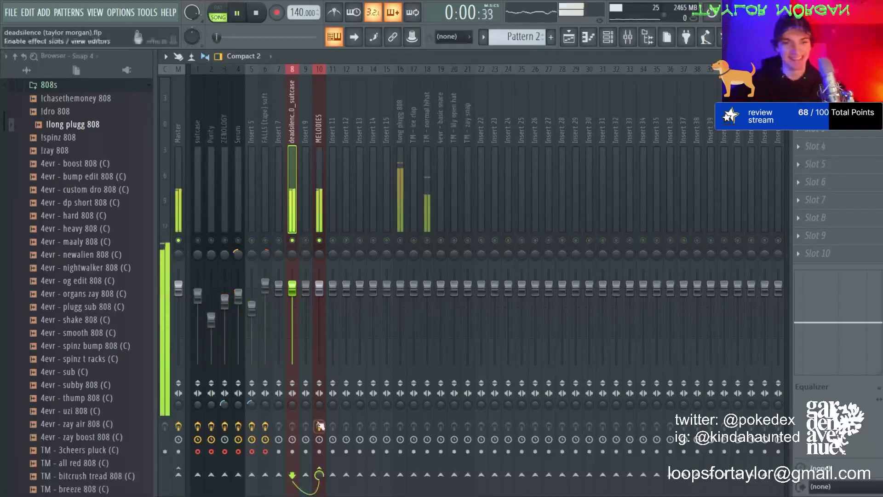
left_click_drag(292, 404, 292, 418)
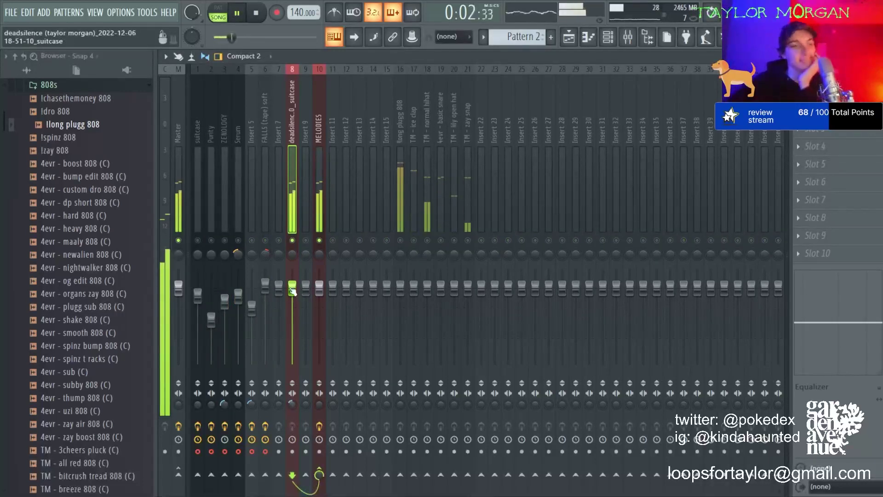
left_click_drag(293, 289, 292, 282)
left_click(315, 157)
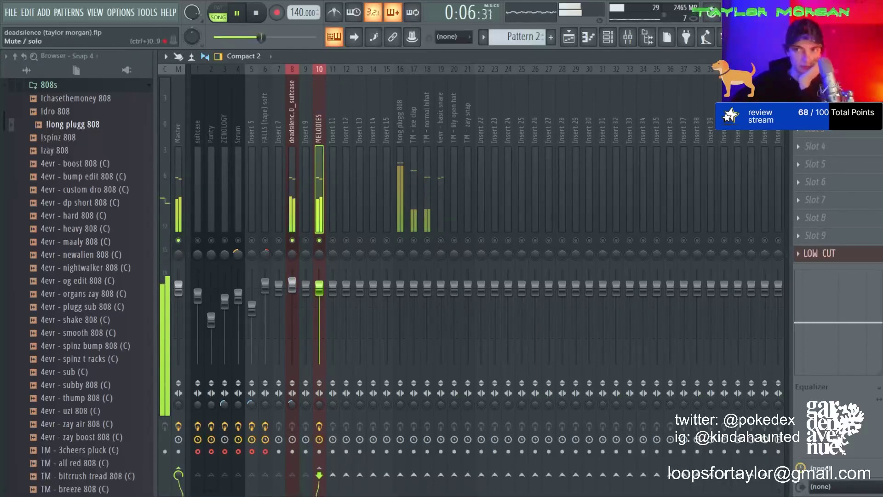
left_click(292, 288)
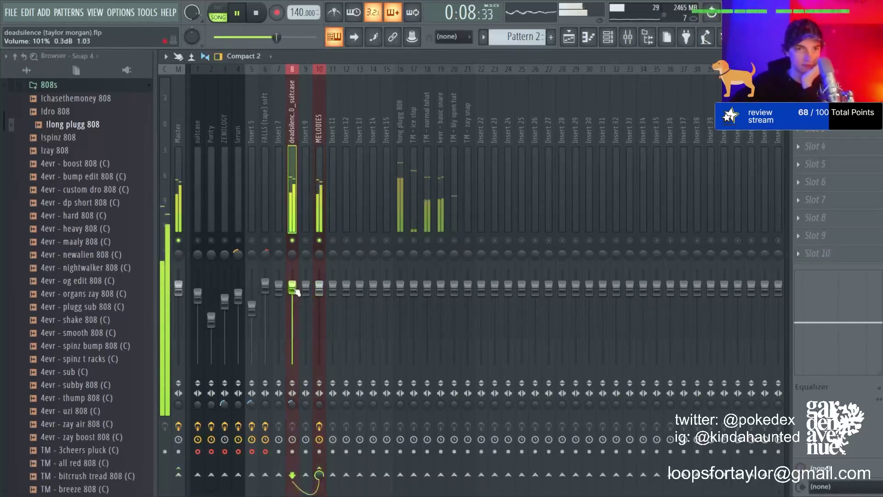
left_click(177, 150)
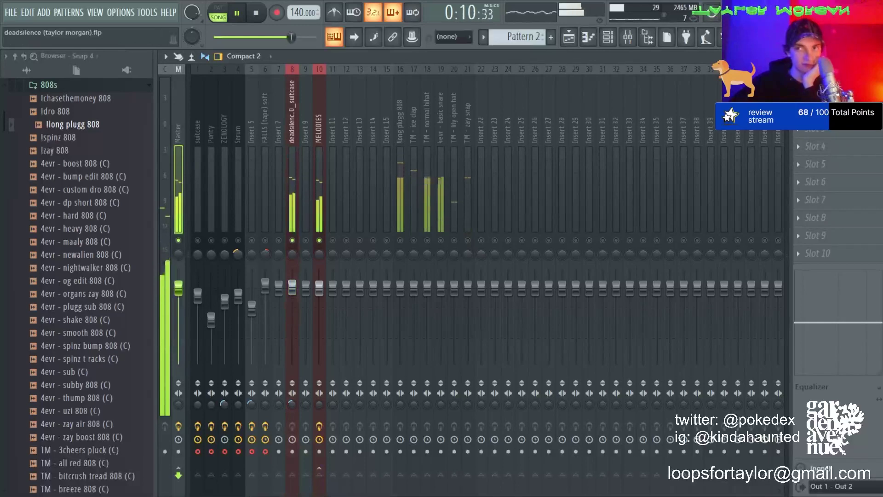
left_click(293, 149)
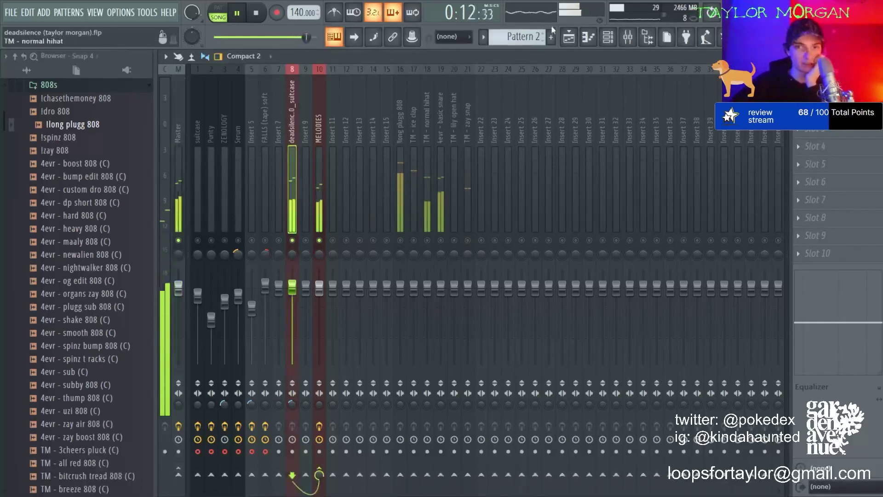
- Inspect the channel settings of the FALLS (tape) soft audio clip and return to the mixer
left_click(569, 36)
double_click(333, 309)
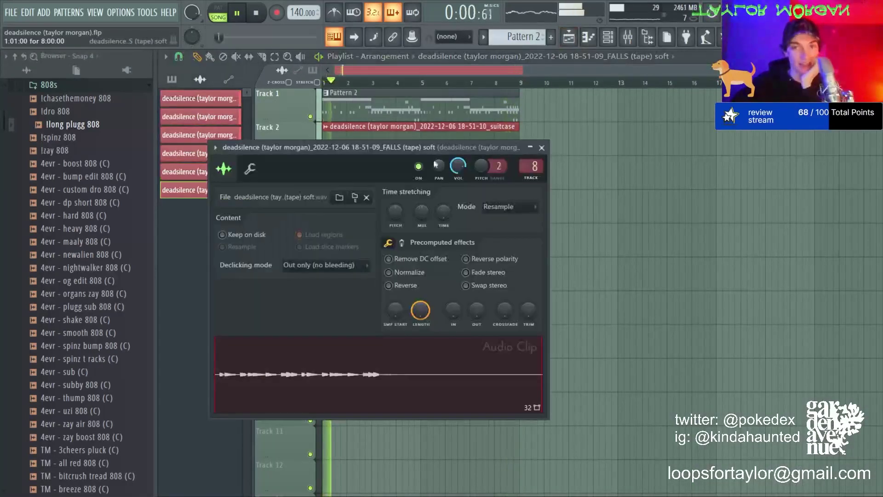
left_click(483, 66)
left_click(627, 37)
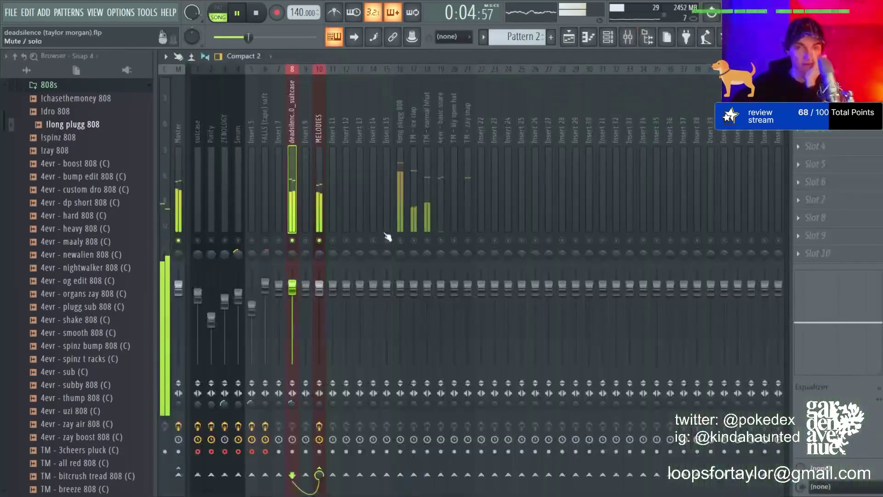
- Save the project and add Fruity parametric EQ 2 to the MELODIES insert with a narrow midrange cut on band 5
left_click(319, 177)
key("ctrl+s")
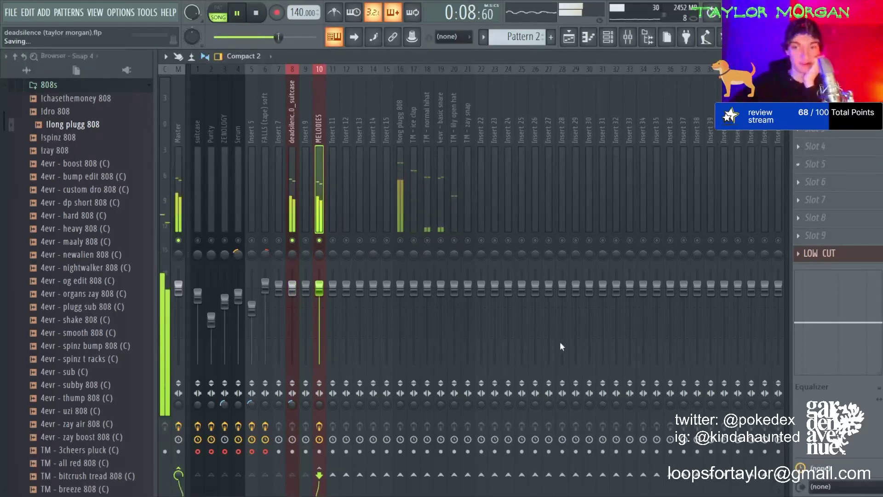
scroll(399, 249, "up", 5)
left_click_drag(398, 250, 378, 268)
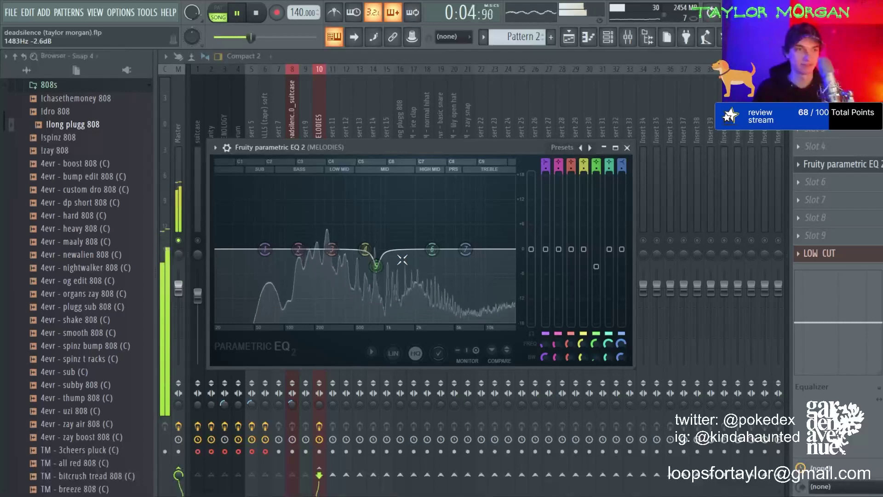
left_click(429, 54)
key("space")
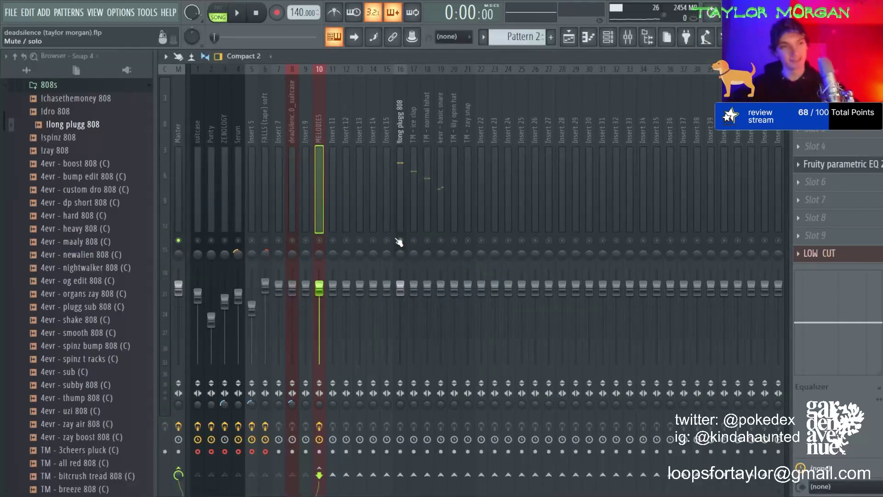
- Listen to the 808, clap, hi-hat and snare in solo and lower the clap, hi-hat and snare, the snare to about -2.4 dB
key("space")
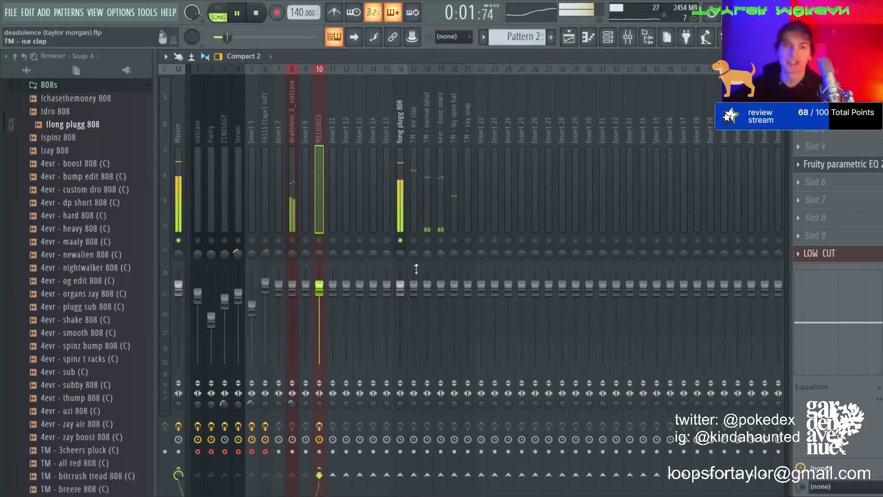
left_click(404, 292)
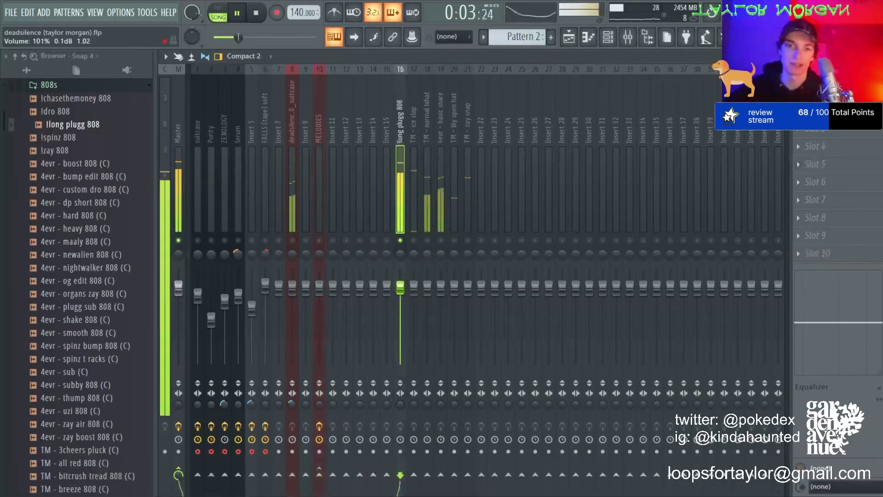
left_click(416, 232)
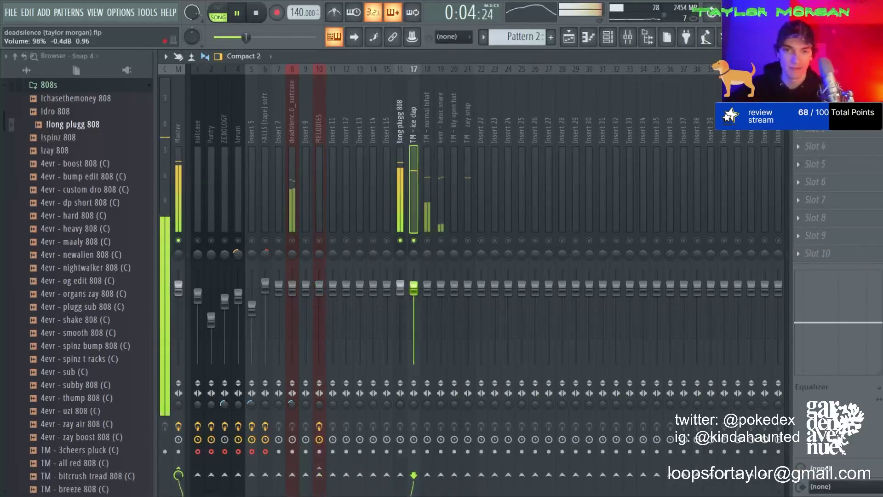
left_click_drag(428, 293, 443, 315)
left_click(441, 240)
left_click_drag(427, 296, 442, 296)
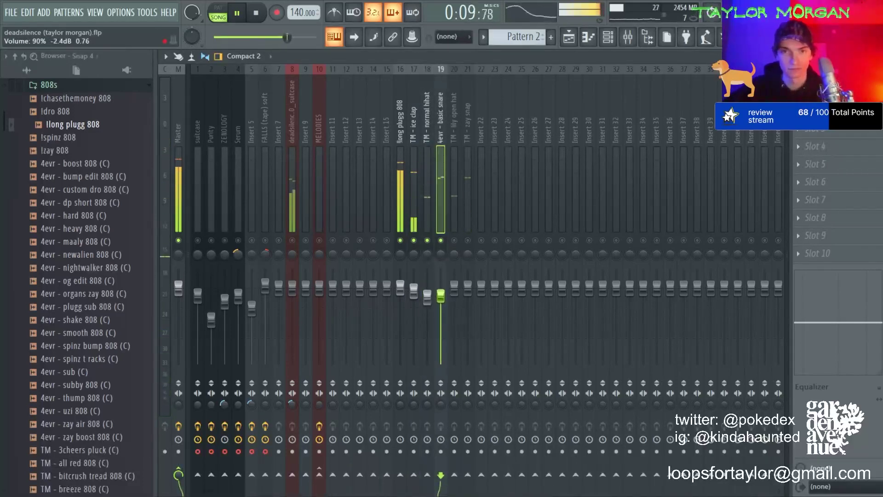
- Pan and lower the snap, set the open hat to about -3.1 dB and the 808 to 0.0 dB, and unsolo all inserts
left_click(468, 241)
left_click_drag(468, 255, 442, 295)
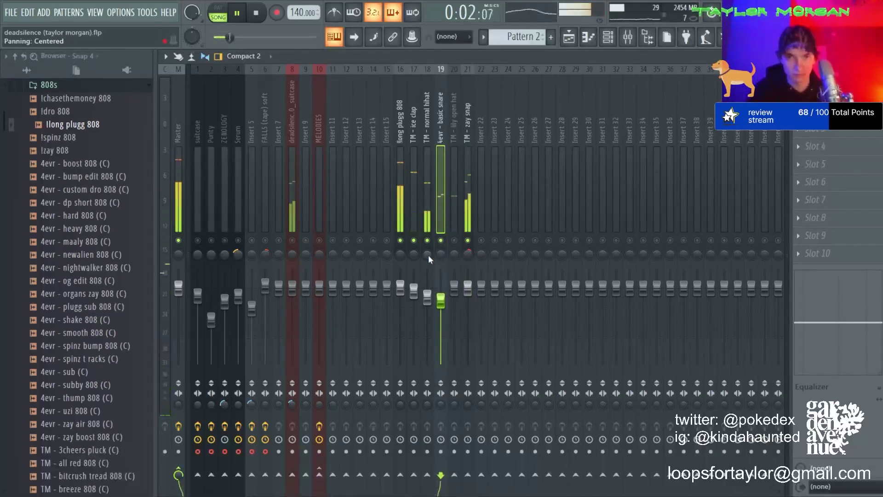
left_click_drag(468, 286, 454, 299)
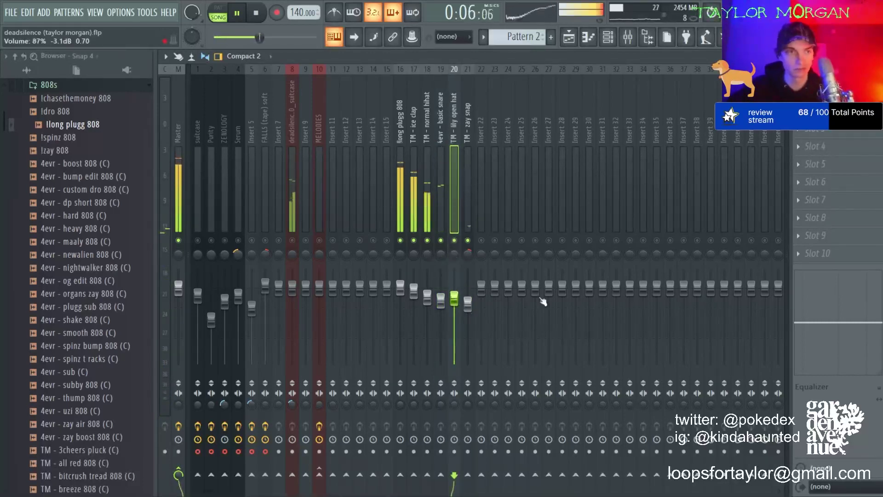
left_click(401, 289)
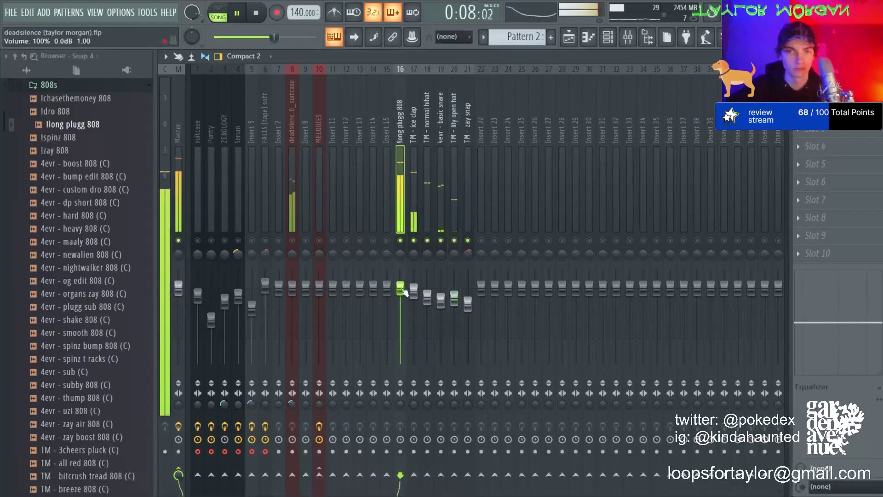
key("space")
right_click(291, 240)
right_click(291, 241)
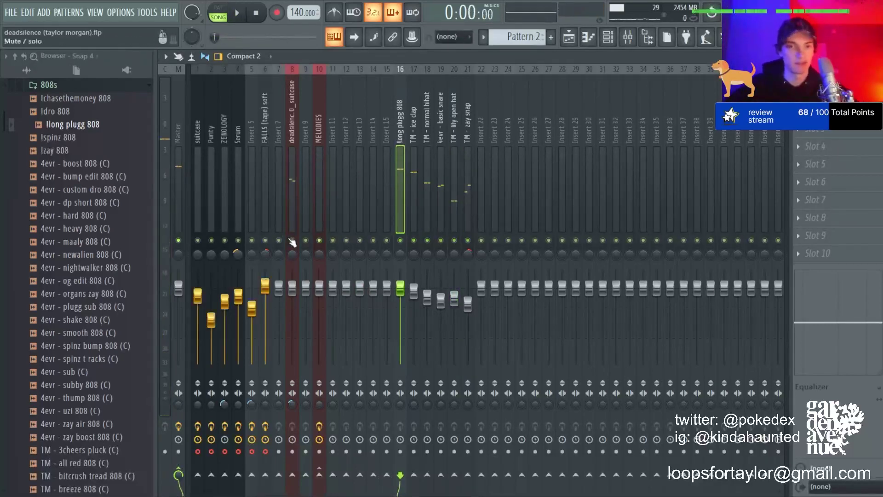
- Split Pattern 2 by channel, remove its clip from track 1 and place the six resulting patterns on tracks 9 to 14 at bar 1
left_click(569, 37)
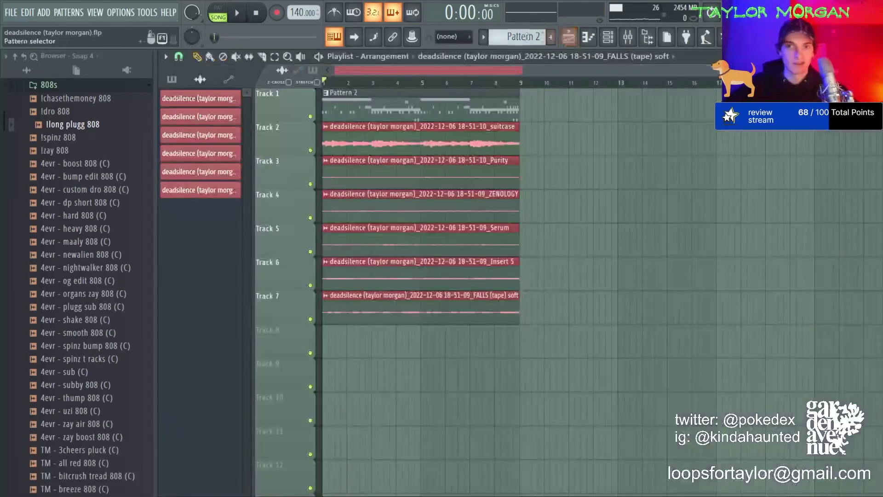
left_click(662, 210)
right_click(499, 108)
left_click(183, 115, "shift")
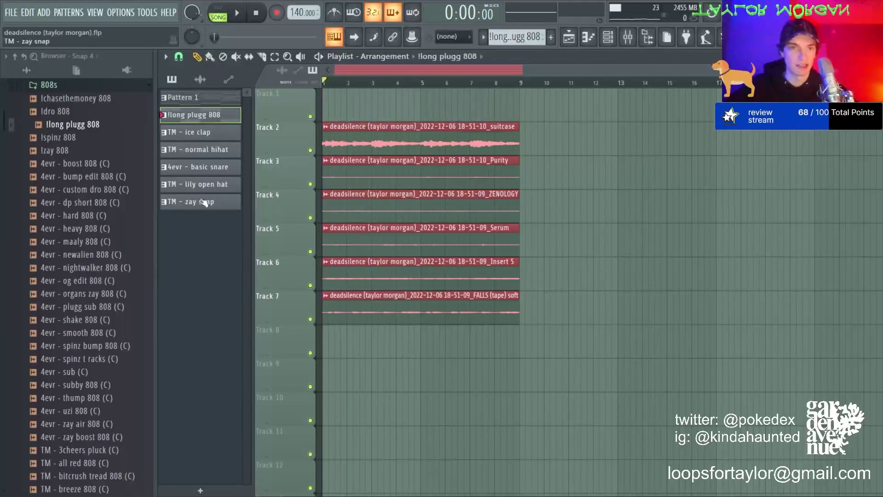
left_click(205, 201, "shift")
left_click_drag(220, 204, 326, 365)
scroll(360, 353, "down", 2)
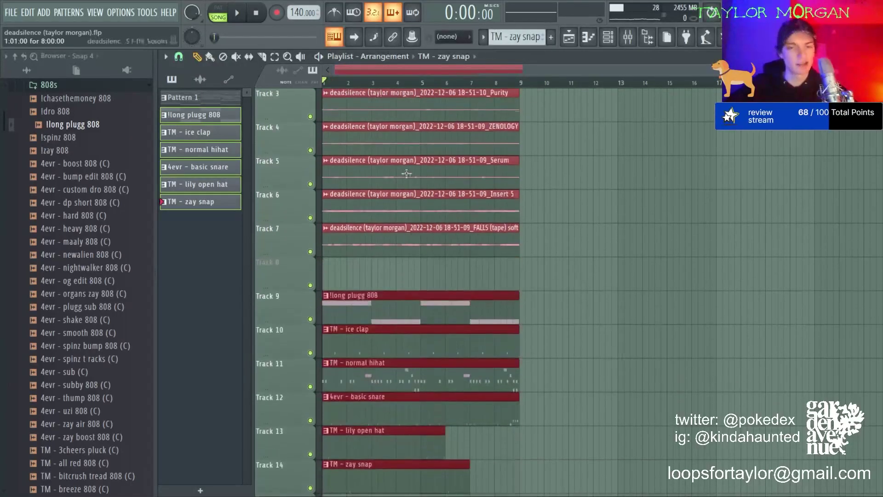
- Repeat the arrangement into four eight-bar sections and clear all drum and 808 clips from the first eight bars
scroll(397, 100, "up", 2)
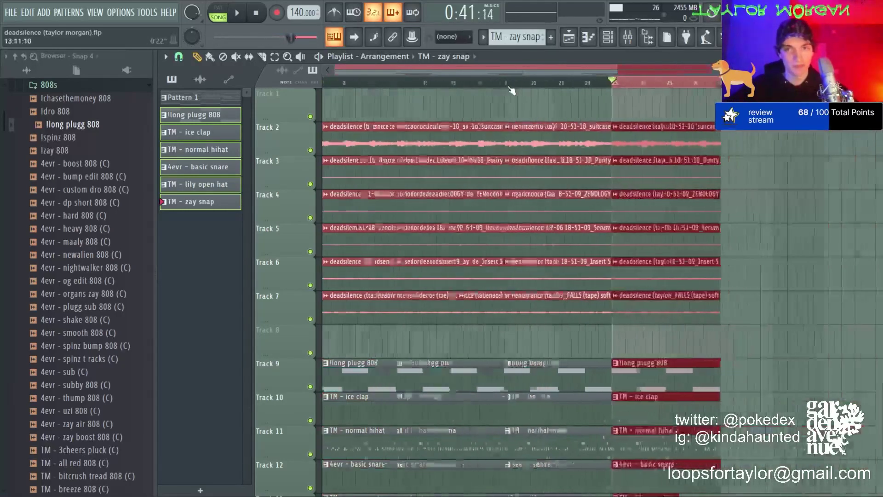
right_click(372, 375)
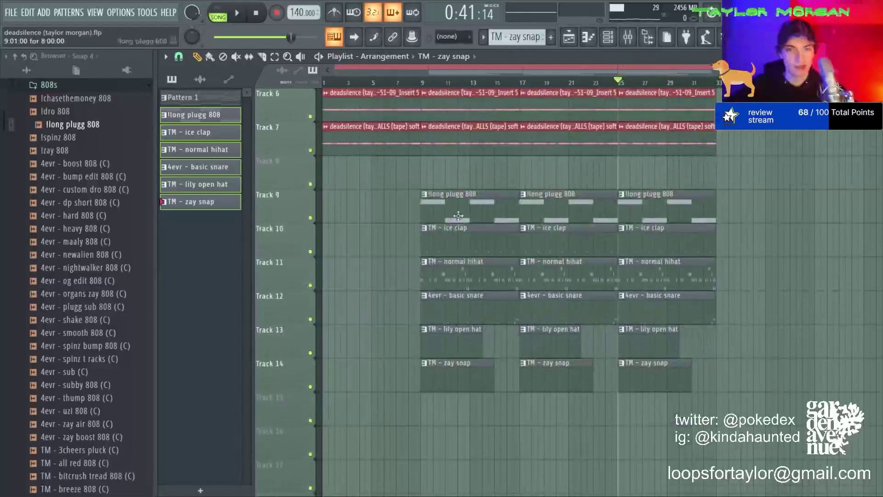
left_click(459, 215)
left_click_drag(384, 213, 327, 212)
right_click(390, 211)
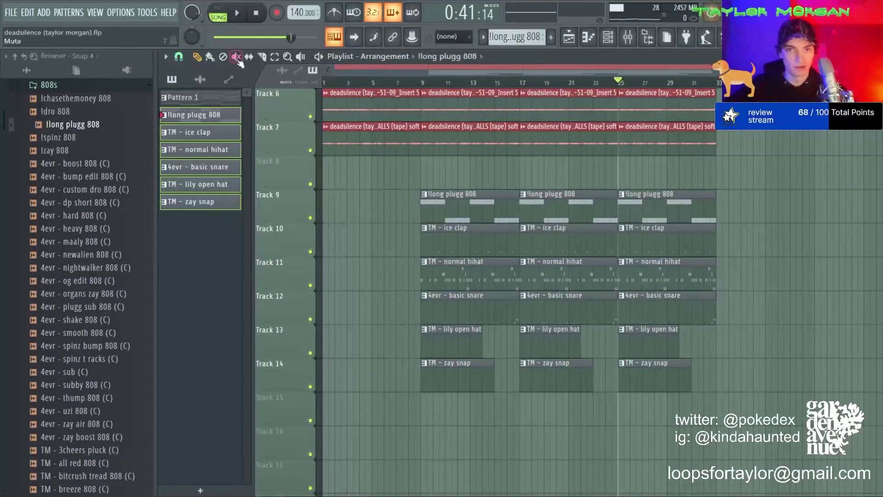
- Copy the 808, clap and hi-hat clips into the first eight bars and cut away their first two bars so they start at bar 3
left_click(275, 60)
left_click_drag(412, 190, 463, 281)
key("ctrl+c")
key("ctrl+v")
key("ctrl+d")
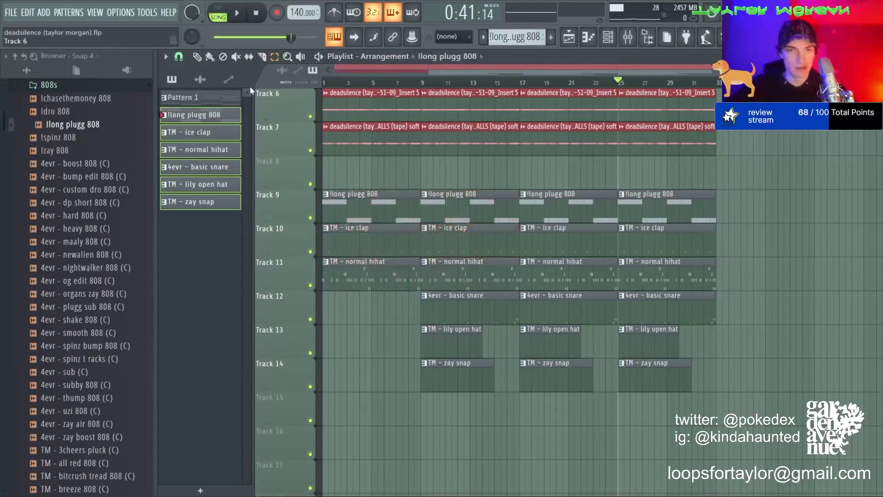
left_click_drag(352, 315, 352, 318)
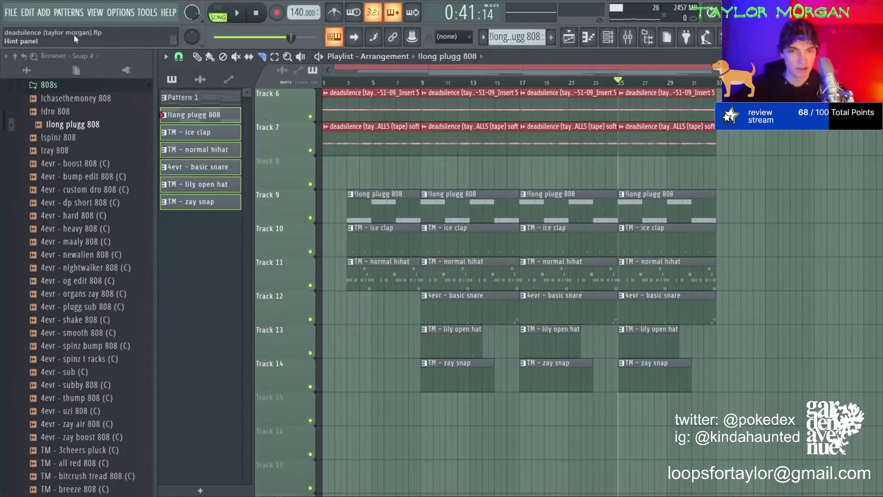
- Delete the open hat and snap clips from the third eight-bar section starting at bar 17
left_click(198, 201)
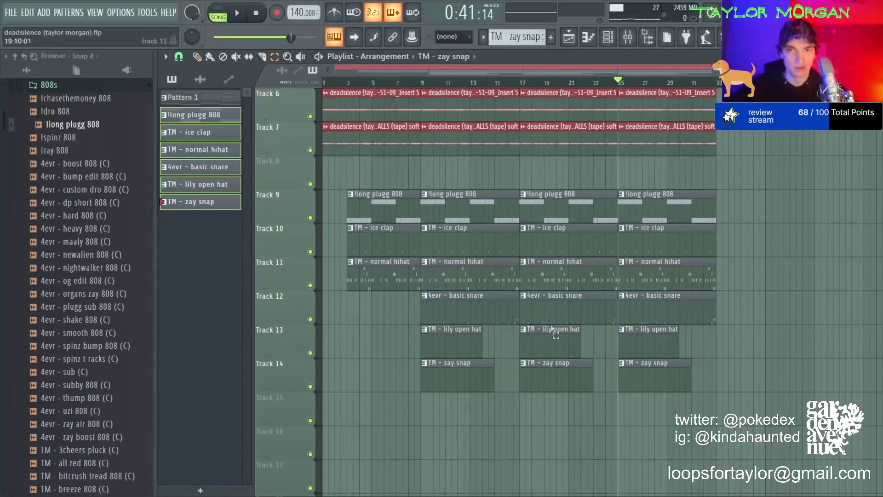
left_click_drag(537, 318, 538, 356)
key("Delete")
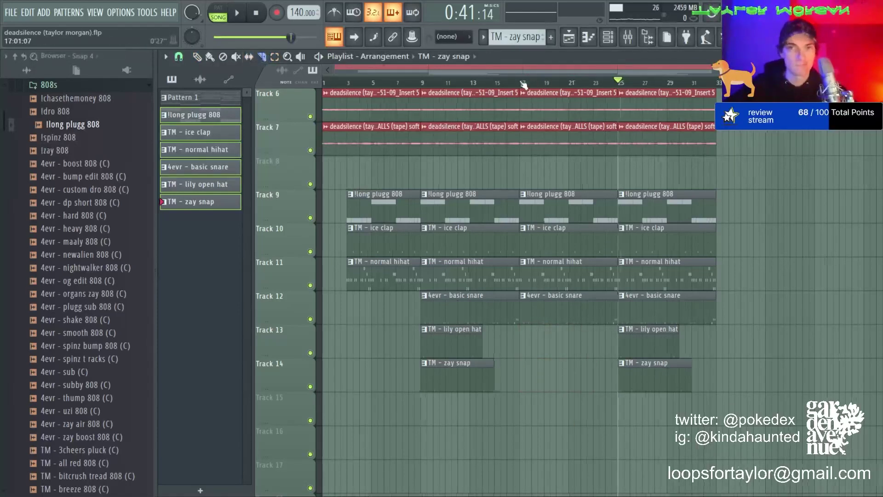
- Cut the final half bar off the 808 and drum clips before bars 17 and 25, and trim the last clap clip to start at bar 26
left_click_drag(523, 85, 515, 204)
left_click_drag(511, 337, 511, 338)
scroll(590, 86, "down", 4)
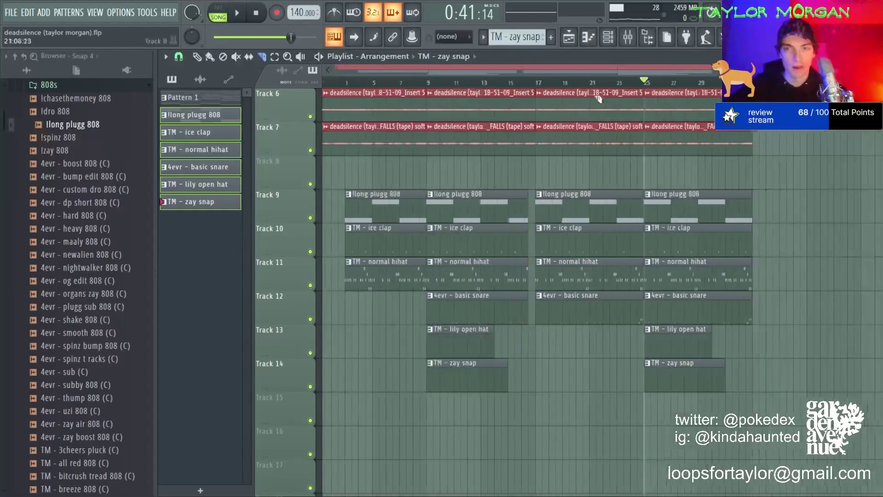
left_click_drag(635, 202, 648, 244)
left_click_drag(641, 344, 641, 344)
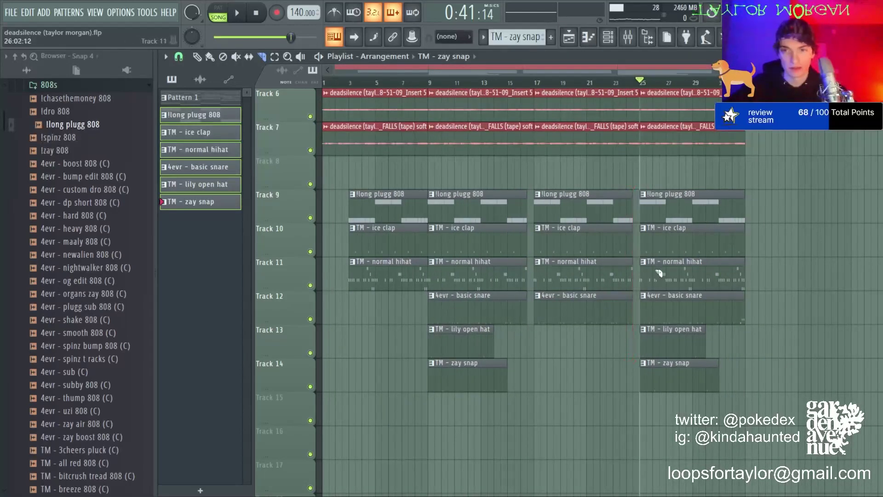
scroll(506, 253, "up", 5)
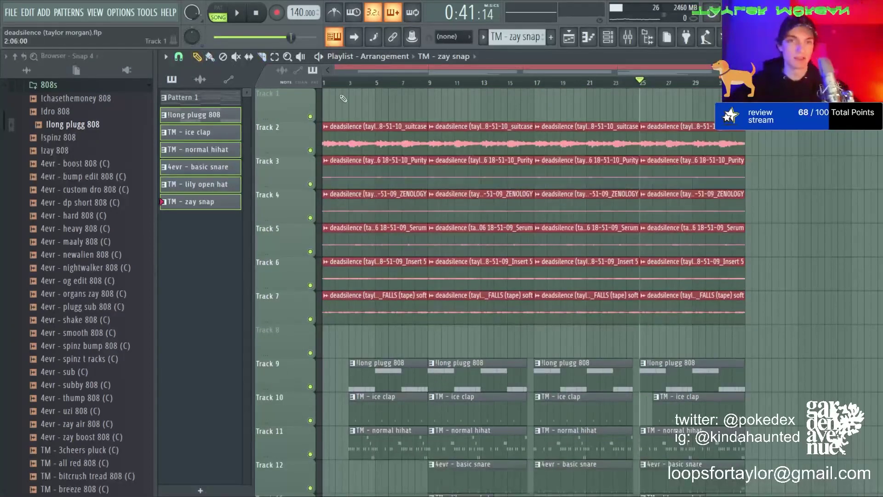
- Delete the melody clips on tracks 3 to 7 from the first eight bars, leaving only the suitcase clip
key("space")
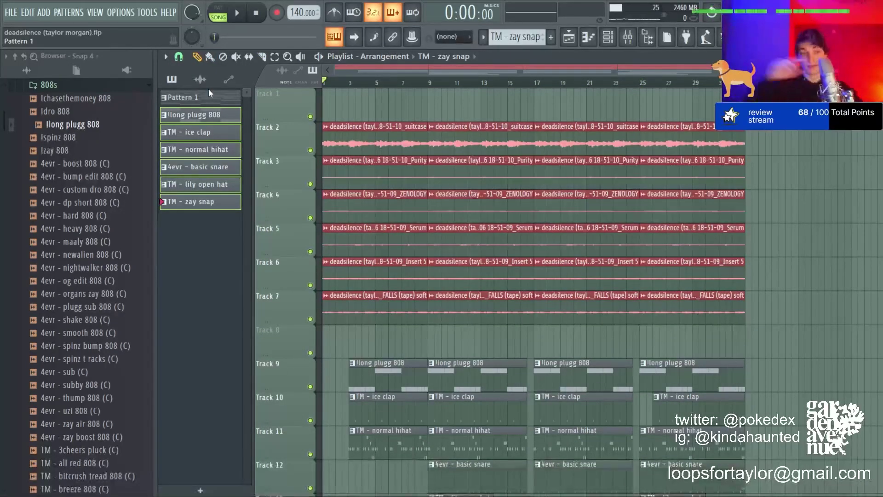
scroll(575, 239, "down", 2)
scroll(414, 207, "up", 2)
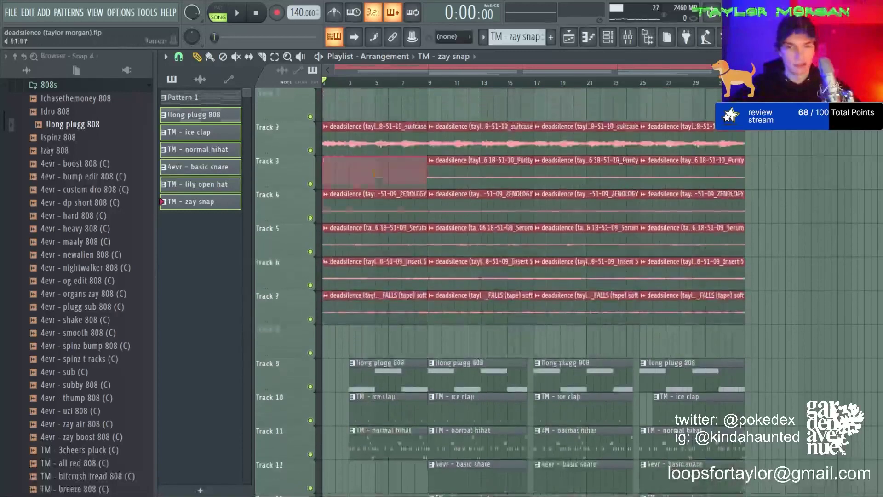
right_click(374, 207)
right_click(374, 241)
right_click(374, 275)
right_click(375, 308)
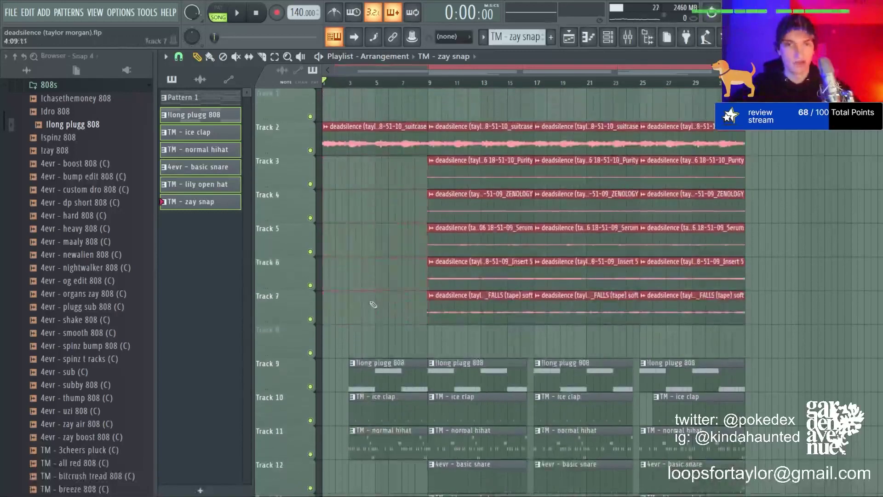
- Move the Purity melody's third-section clip to bar 1 by placing one there and deleting bar 17's, and remove the ZENOLOGY clip at bar 25
left_click(484, 171)
left_click(371, 174)
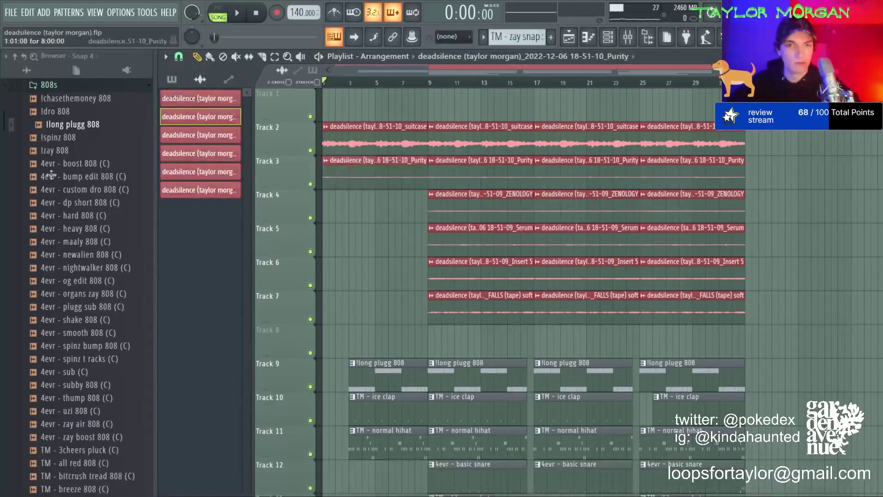
right_click(590, 173)
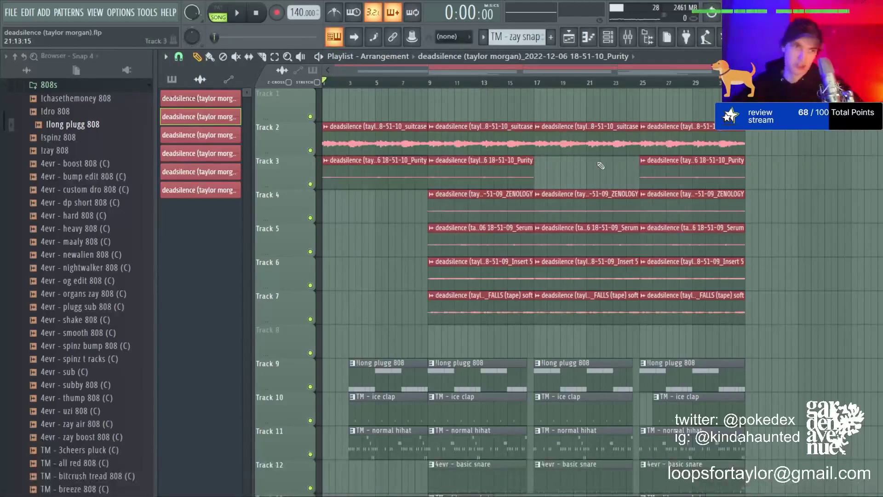
left_click(495, 204)
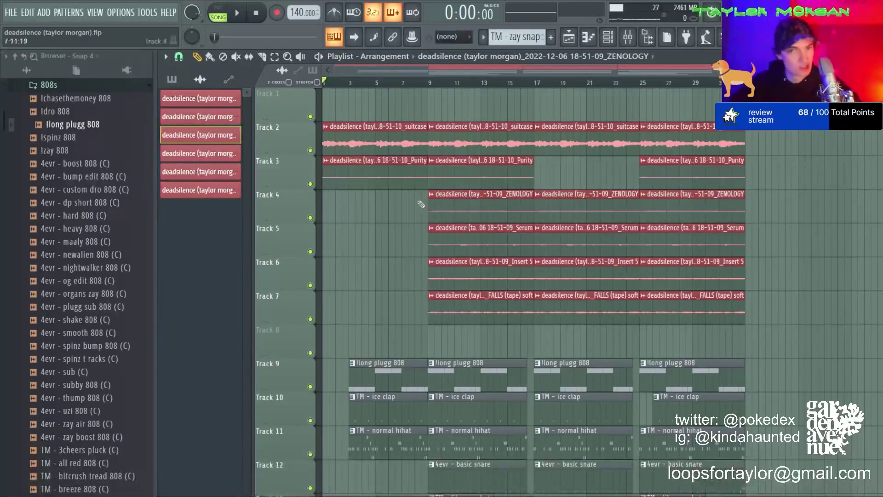
right_click(692, 204)
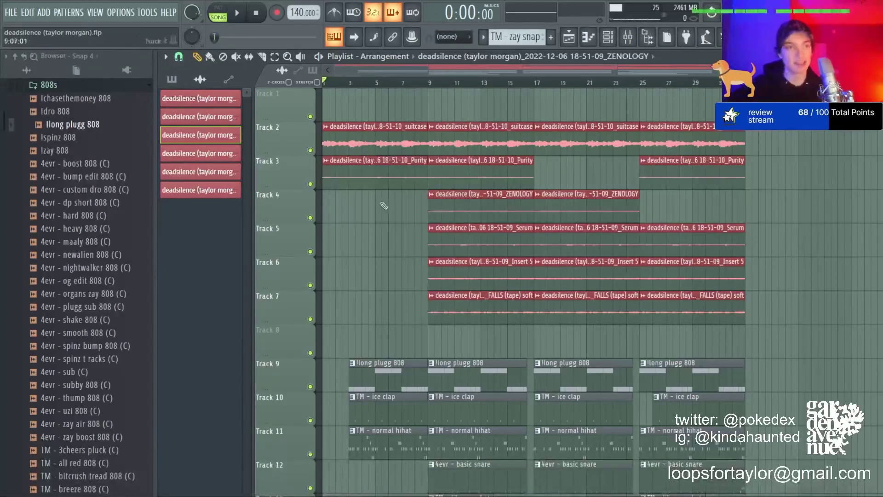
- Place the Insert 5 clip at bar 1 on track 6, delete its bar 17 clip, and remove the suitcase clip at bar 25
double_click(507, 273)
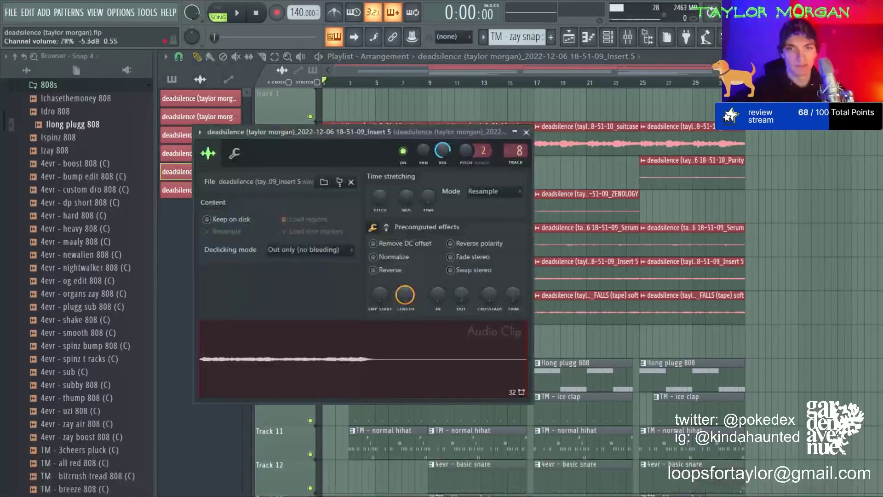
key("Escape")
left_click(329, 275)
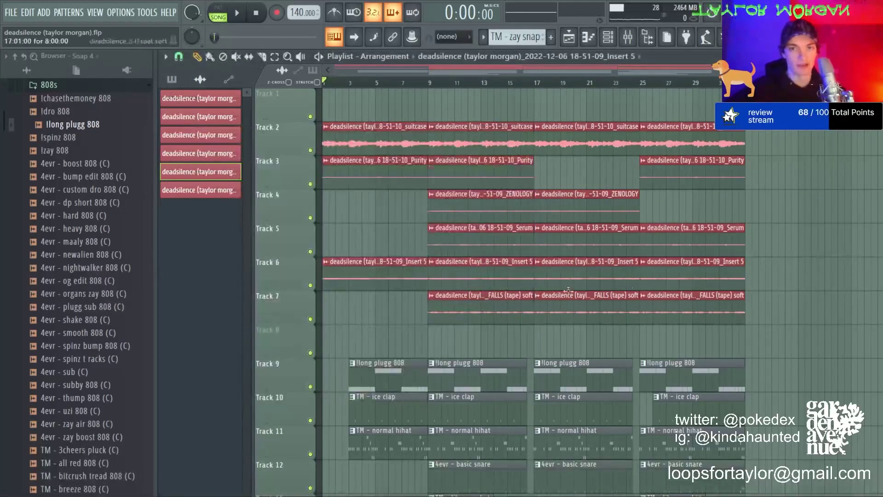
right_click(592, 273)
right_click(689, 141)
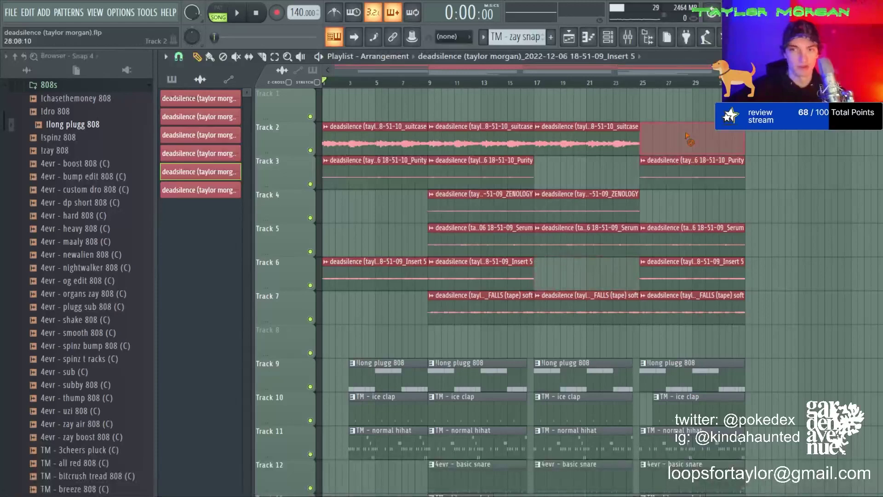
- Place the FALLS (tape) soft clip at bar 1 on track 7 and delete the FALLS and Serum clips at bar 17
left_click(463, 294)
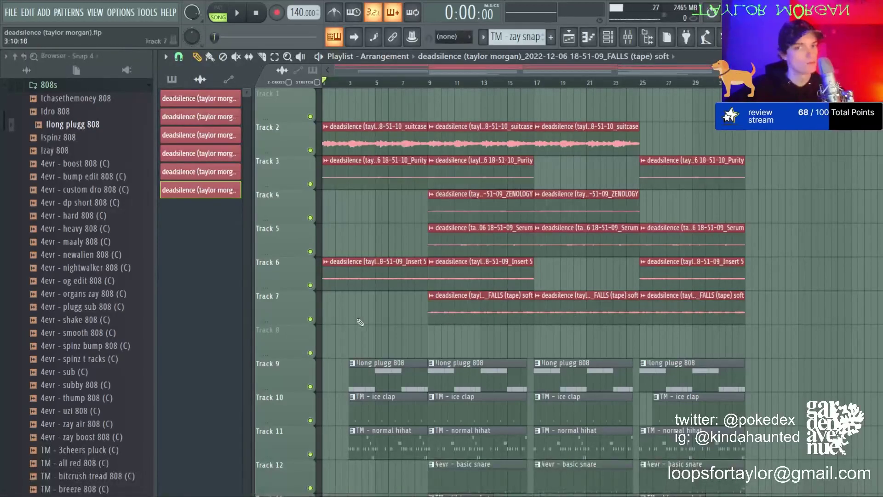
left_click_drag(379, 310, 348, 310)
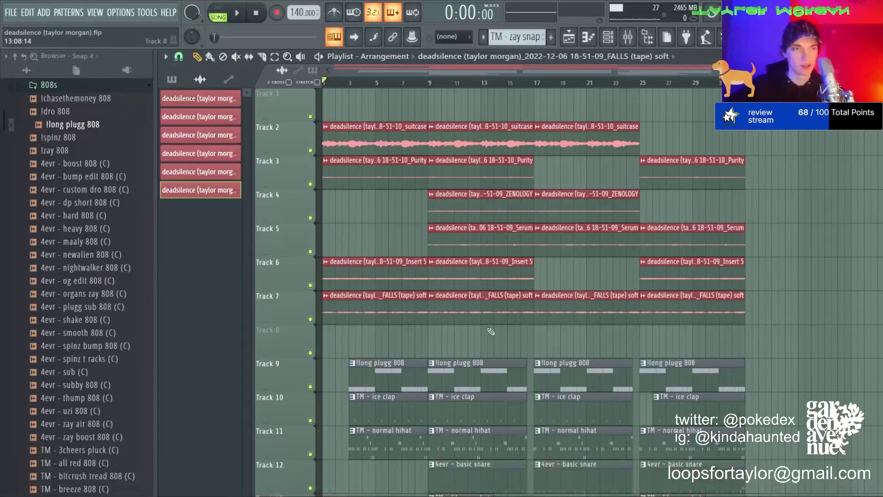
right_click(596, 321)
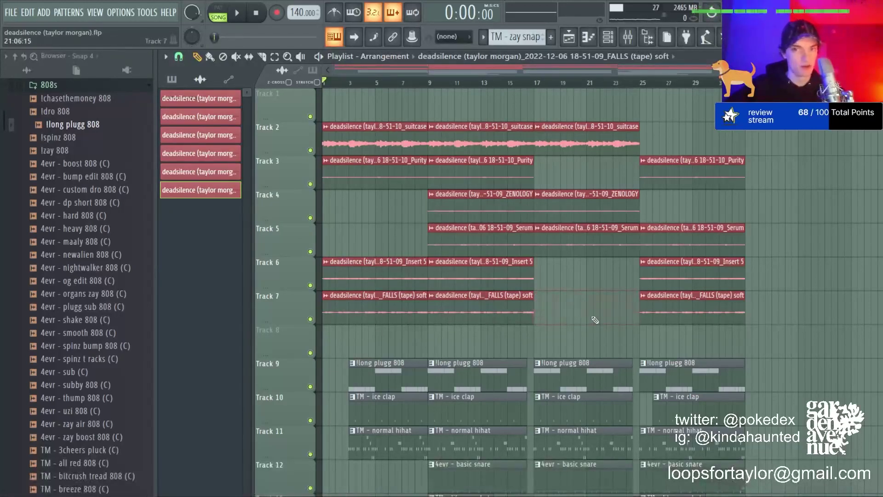
right_click(609, 240)
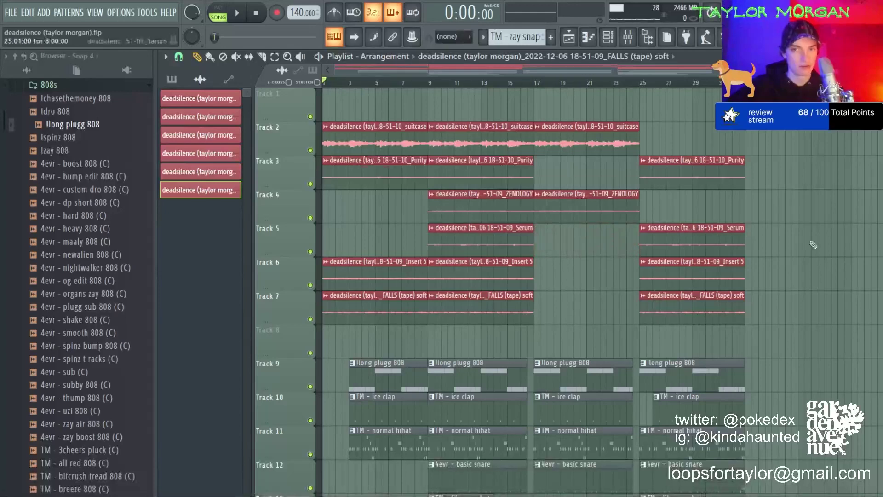
- Check the Serum clip's settings, and make the FALLS clip at bar 25 unique with its pitch raised in Stretch mode
double_click(487, 229)
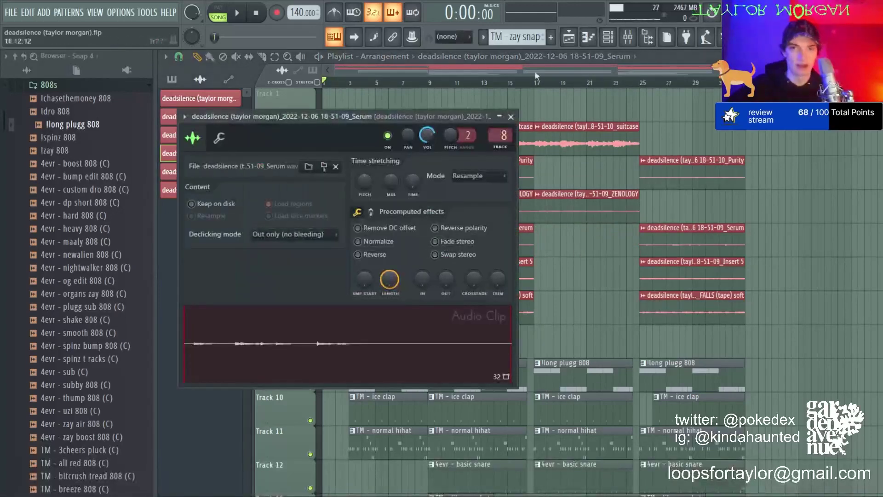
left_click(542, 63)
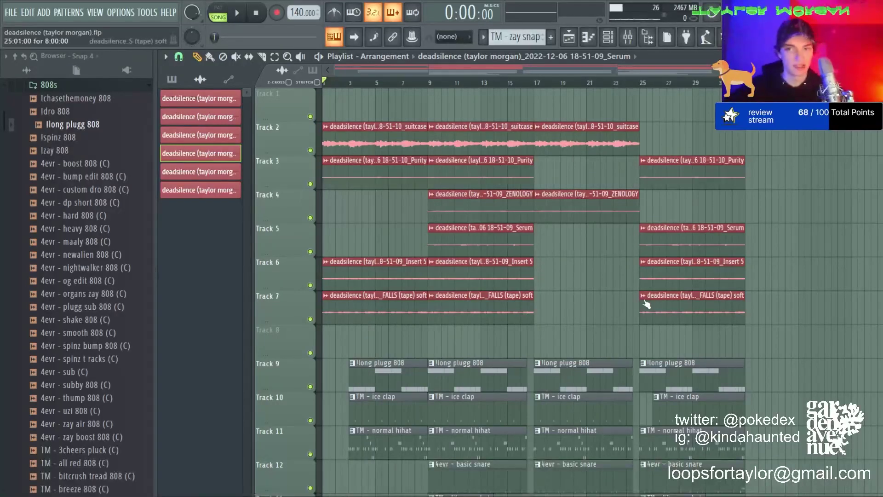
double_click(672, 314)
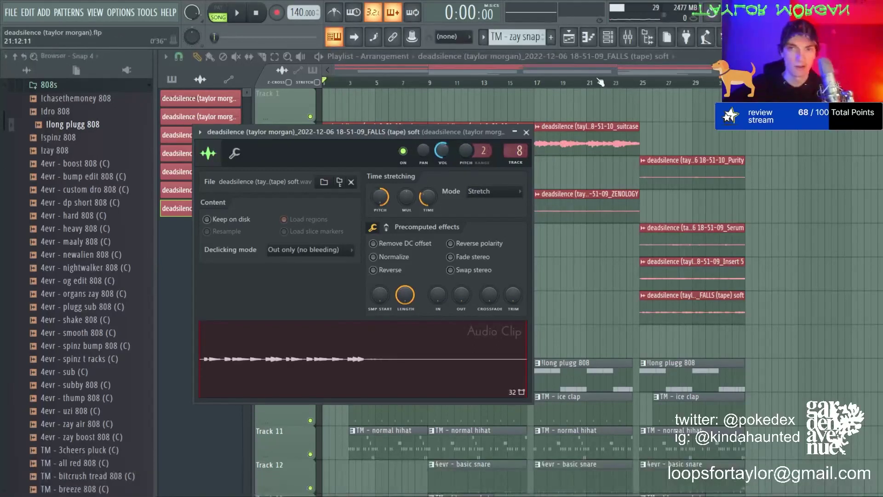
key("Escape")
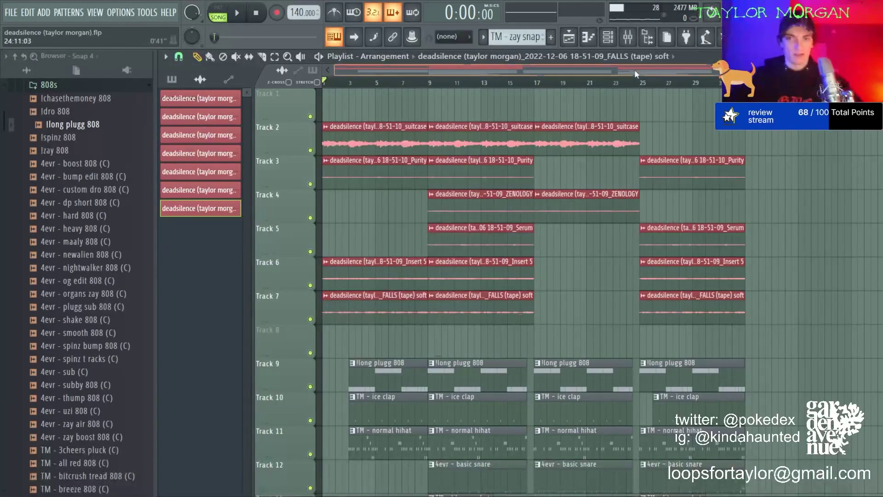
- Find TM - white noise downfall in the drum kit's Transition FX folder and place it on track 8 at bars 1 and 17
scroll(93, 171, "up", 5)
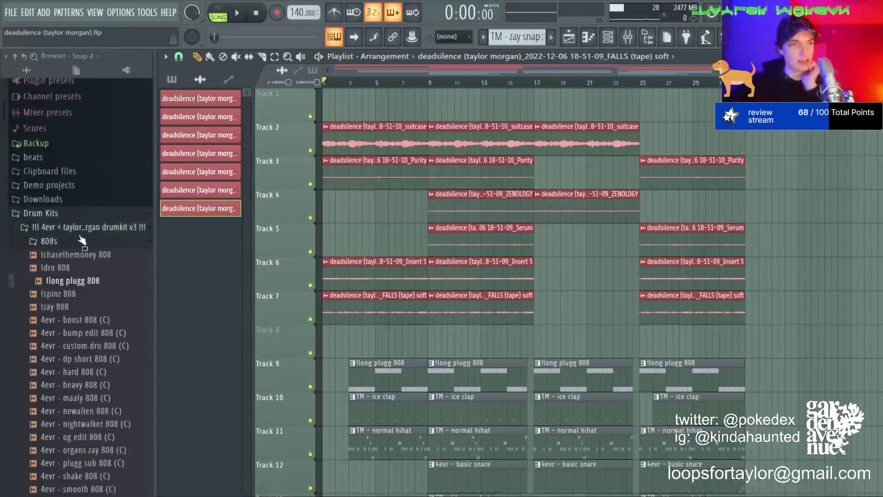
left_click(63, 244)
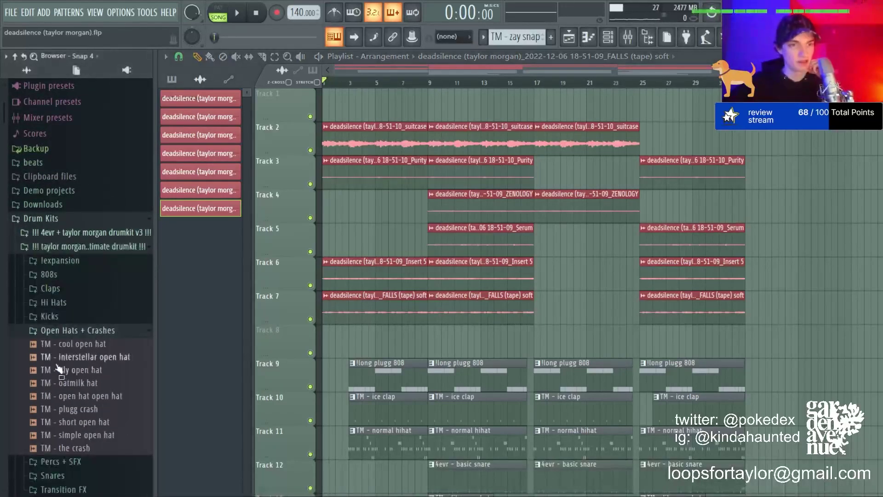
scroll(57, 365, "down", 7)
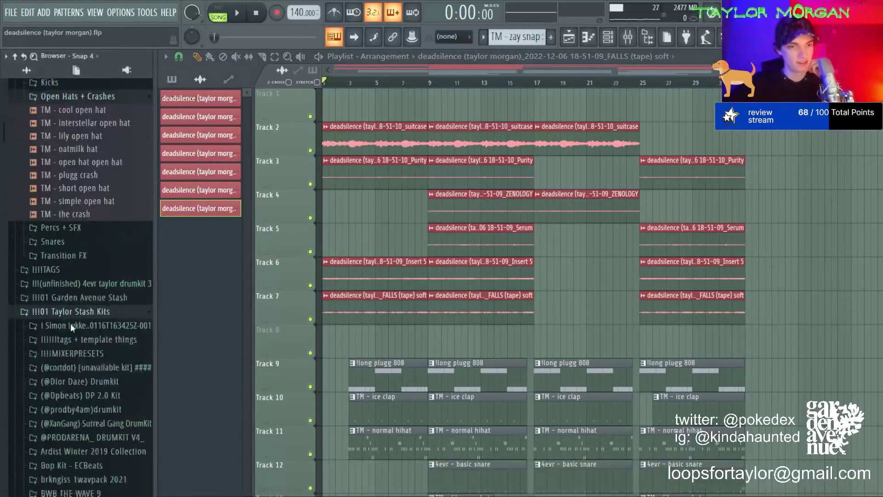
left_click(76, 257)
left_click_drag(106, 390, 377, 341)
left_click(536, 343)
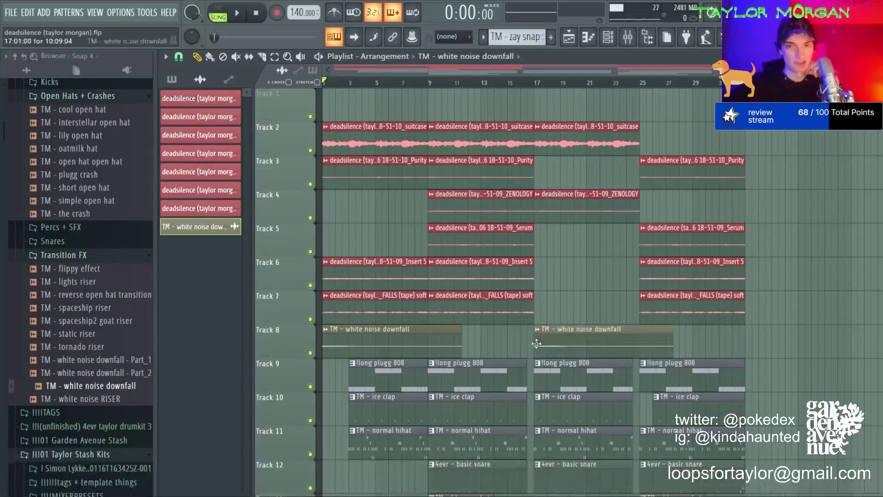
- Route the white noise downfall to mixer insert 31, check its ValhallaVintageVerb reverb, and lower the insert's volume
left_click(628, 37)
key("ctrl+l")
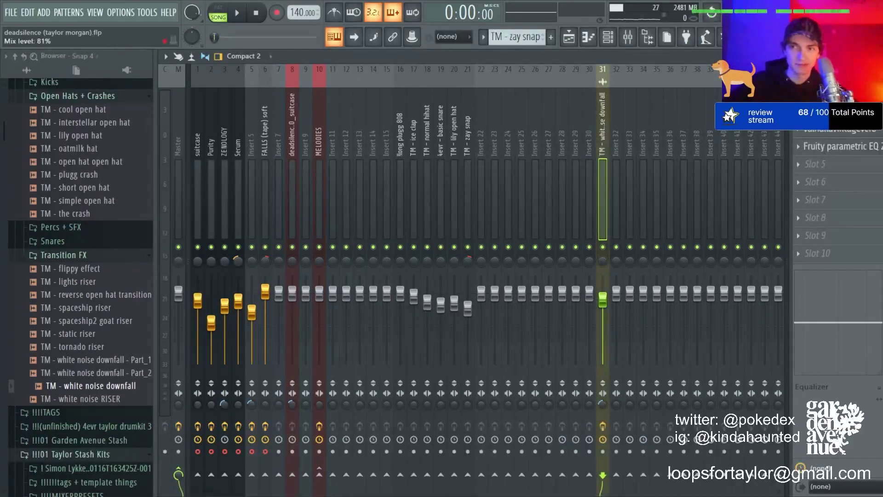
left_click(839, 129)
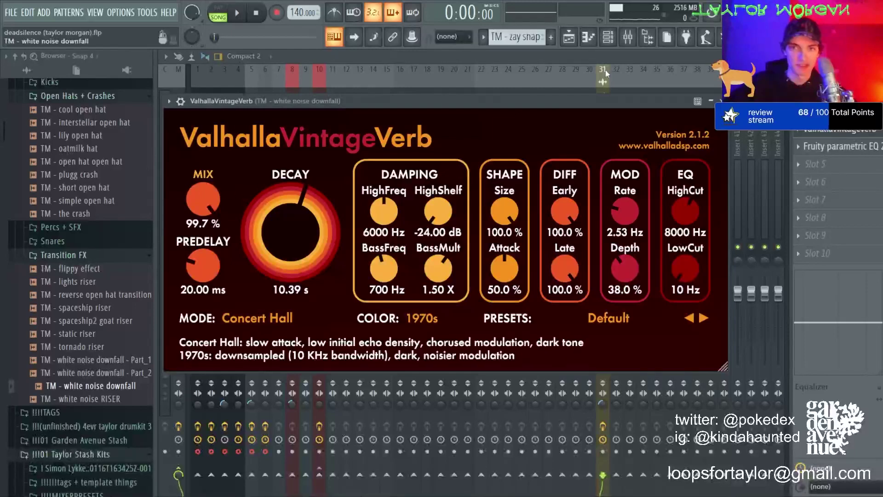
left_click(606, 74)
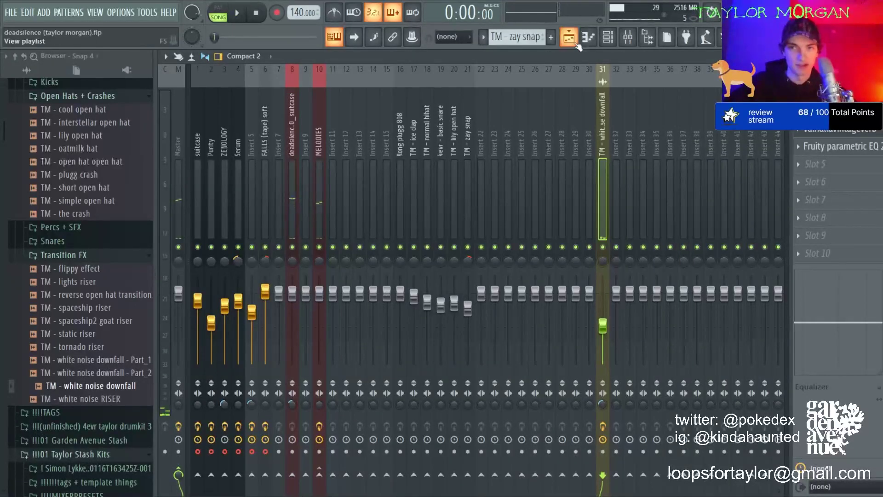
left_click(570, 38)
- Add the GARDEN AVE - GPS TAG sample at bar 1 on track 16 and pitch it up about 287 cents
left_click(92, 412)
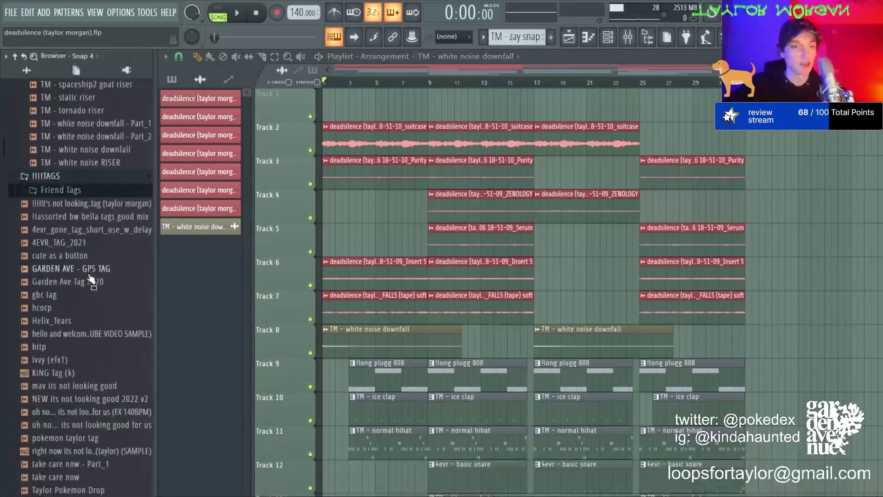
scroll(436, 385, "down", 3)
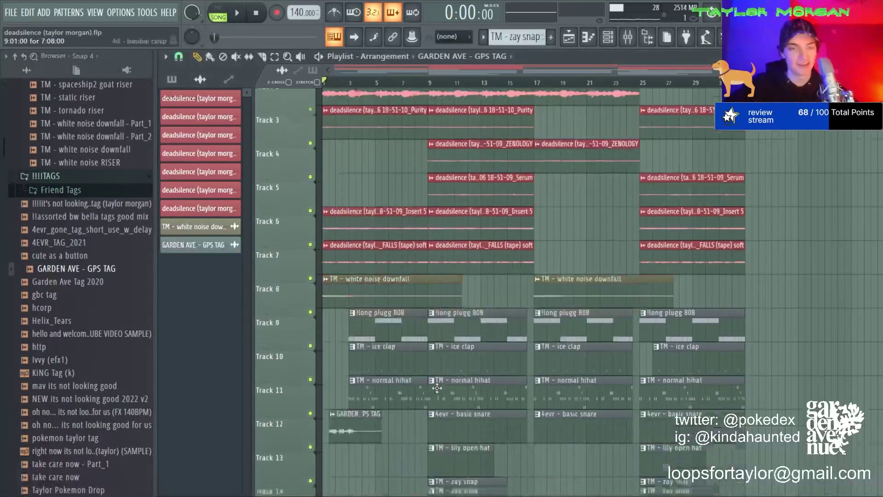
left_click_drag(351, 379, 339, 455)
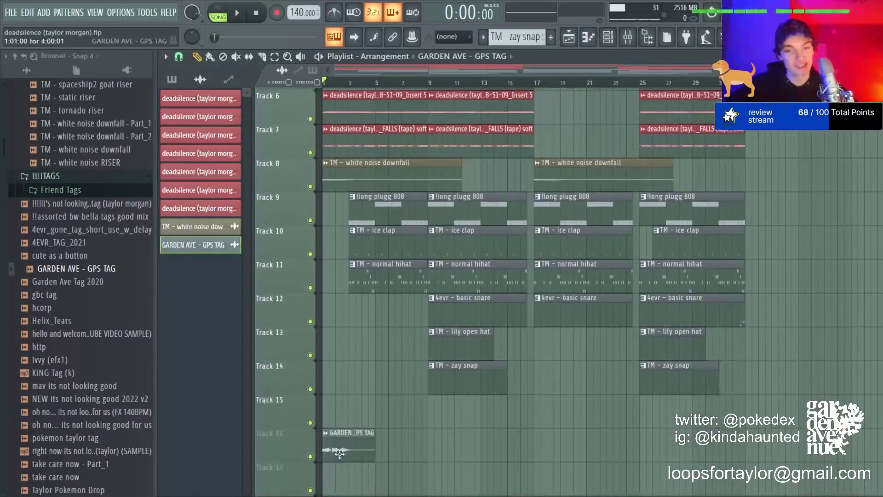
double_click(340, 449)
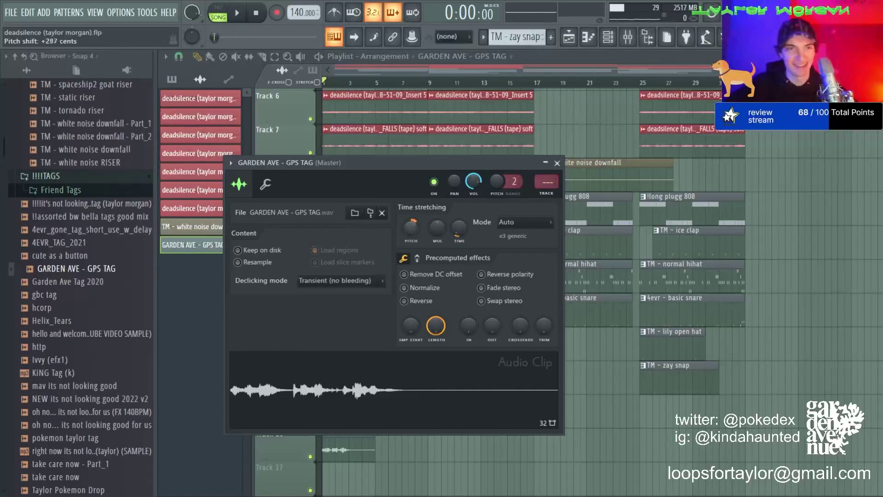
key("Escape")
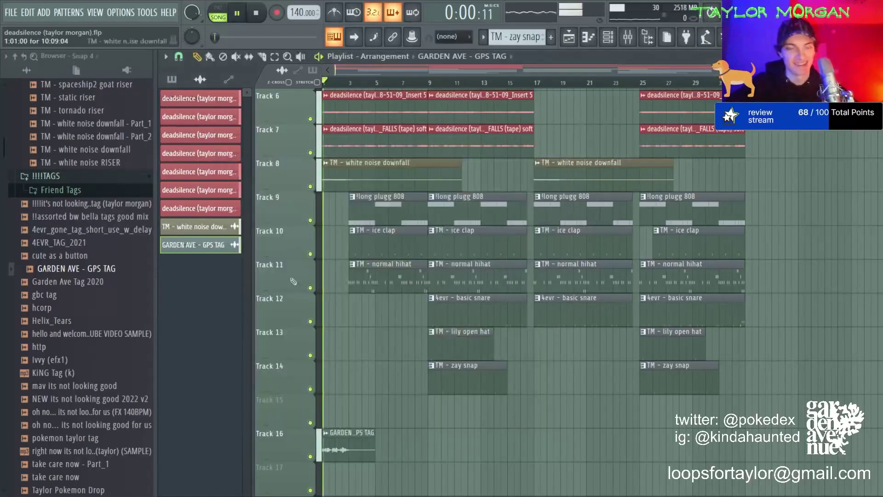
- Place the oh no... its not looking good for us (FX 140BPM) tag at bar 1 on track 15 and route both tags to inserts 26-27
left_click_drag(92, 414, 331, 411)
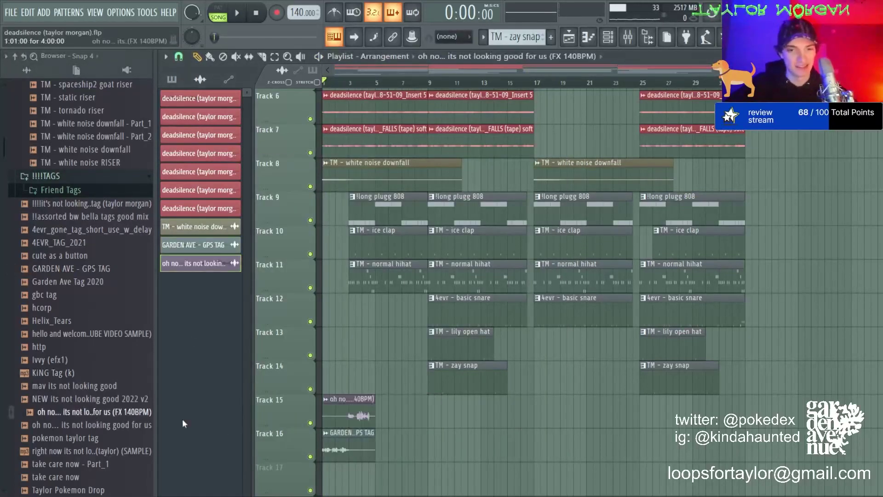
left_click(629, 39)
left_click(562, 157)
left_click(535, 161)
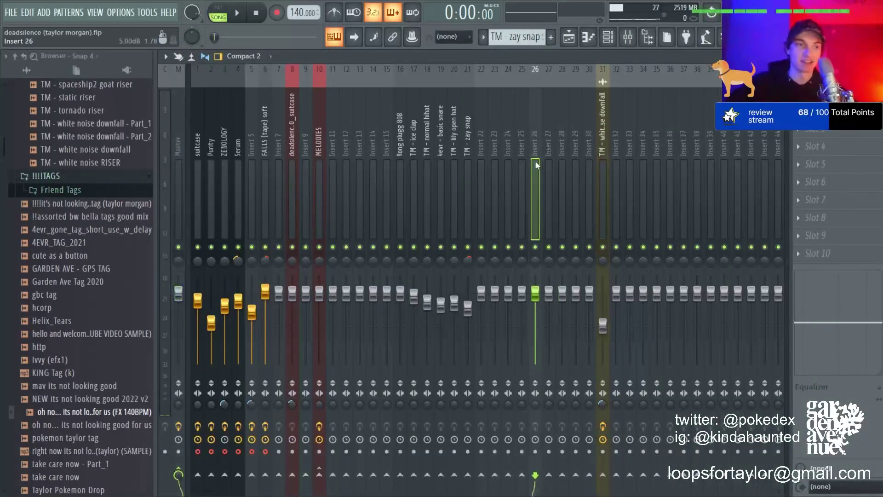
key("ctrl+l")
- Solo the two tag inserts in the mixer and lower their volumes during playback, the oh no tag more than the GPS tag
right_click(536, 247)
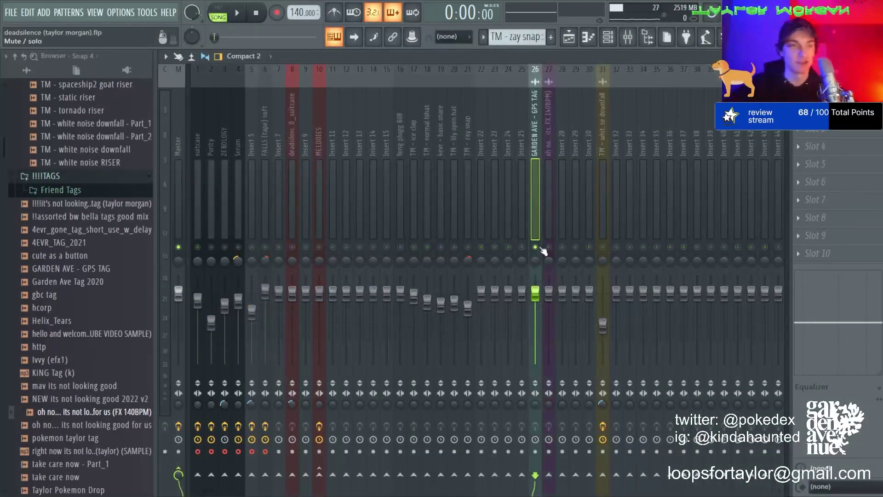
key("space")
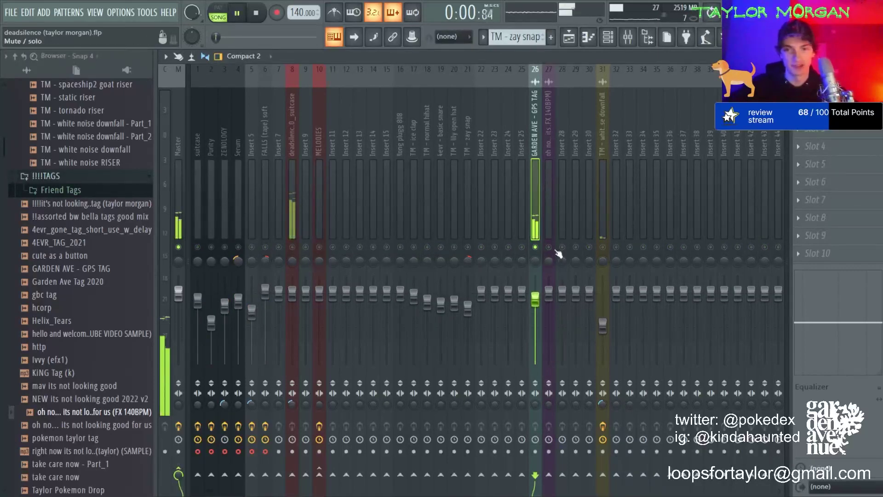
left_click(549, 302)
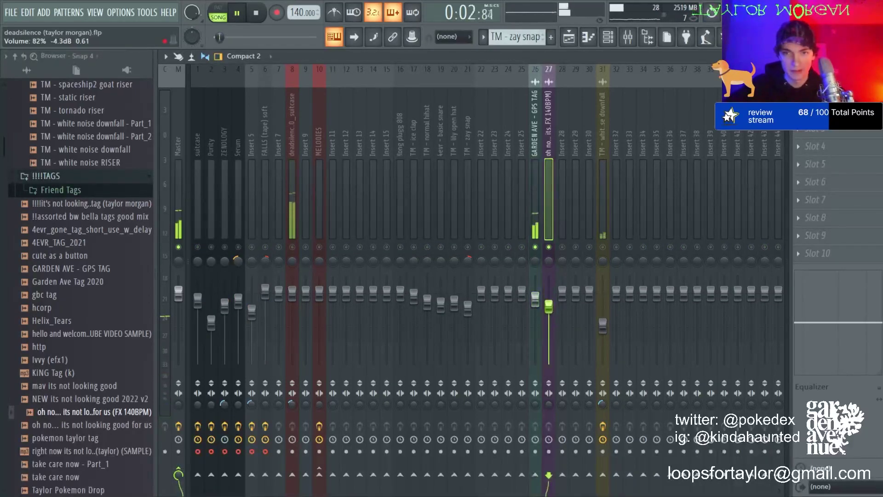
mouse_move(549, 306)
left_mouse_down()
mouse_move(549, 320)
mouse_move(535, 295)
left_mouse_up()
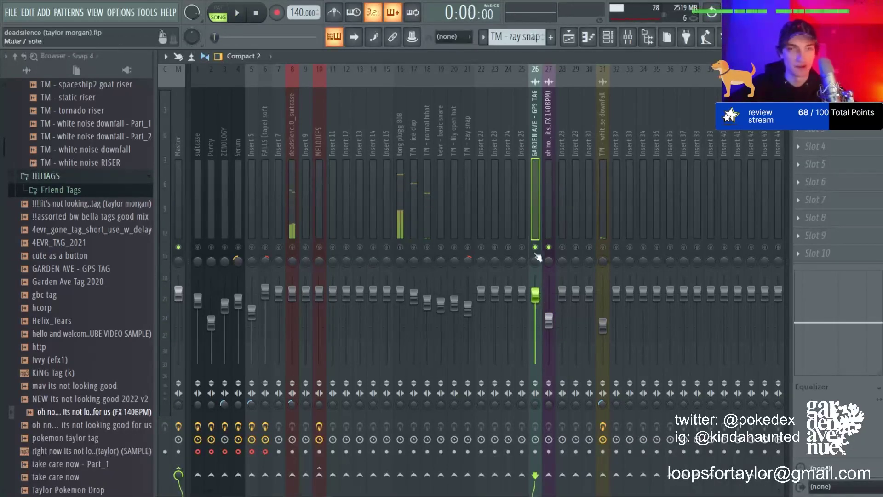
- Delete the oh no tag clip from track 15 and shift the arrangement up so the suitcase clips sit on track 1
left_click(569, 36)
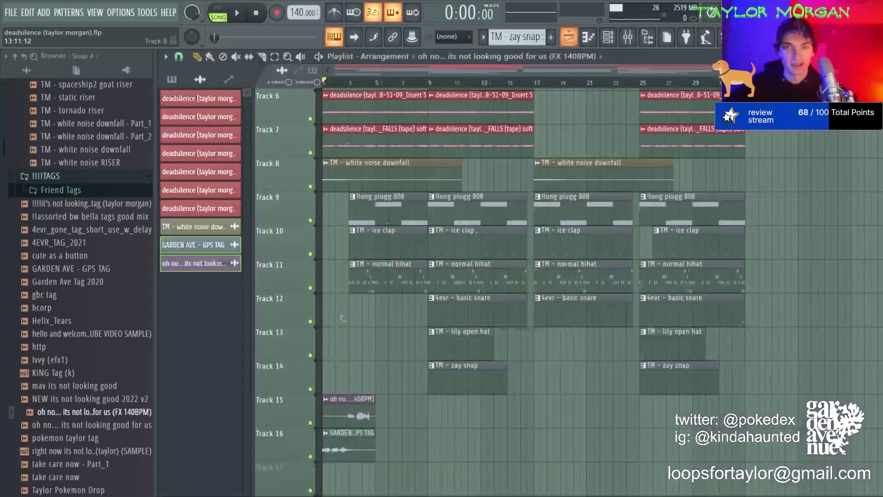
right_click(352, 416)
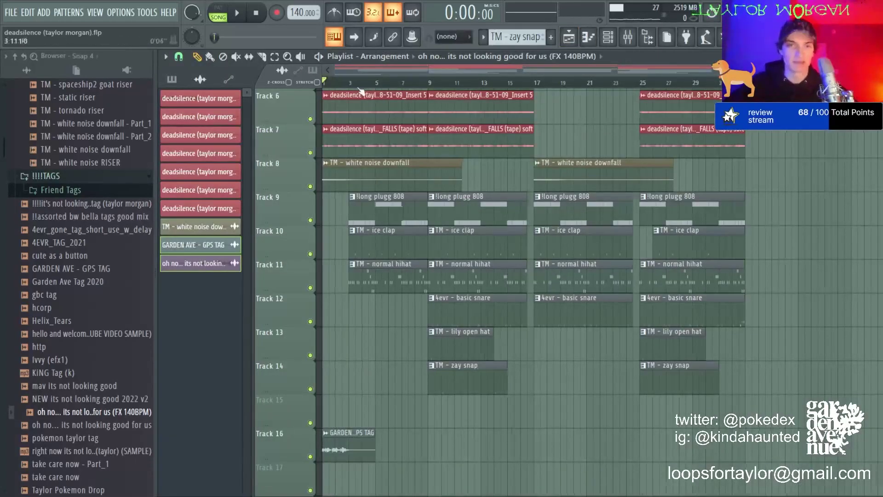
scroll(364, 94, "up", 4)
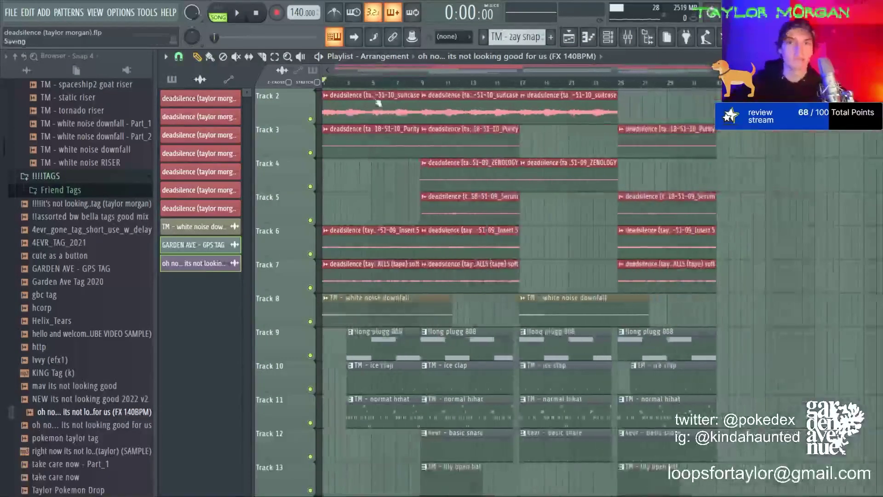
scroll(378, 102, "up", 1)
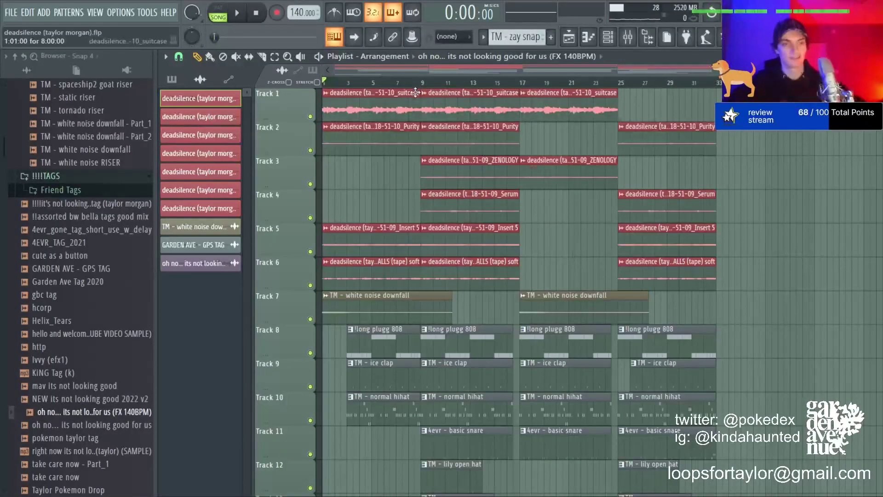
- Play the arrangement from the start to review the full beat, and restart playback from bar 1
key("space")
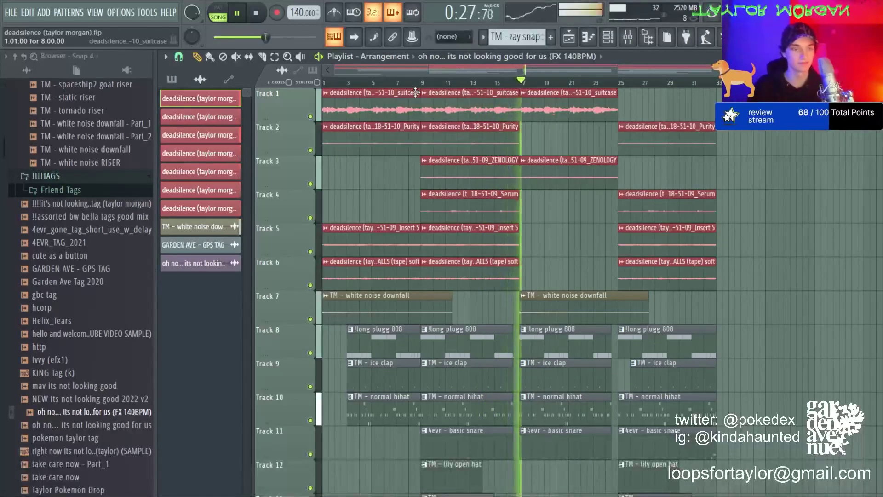
key("space")
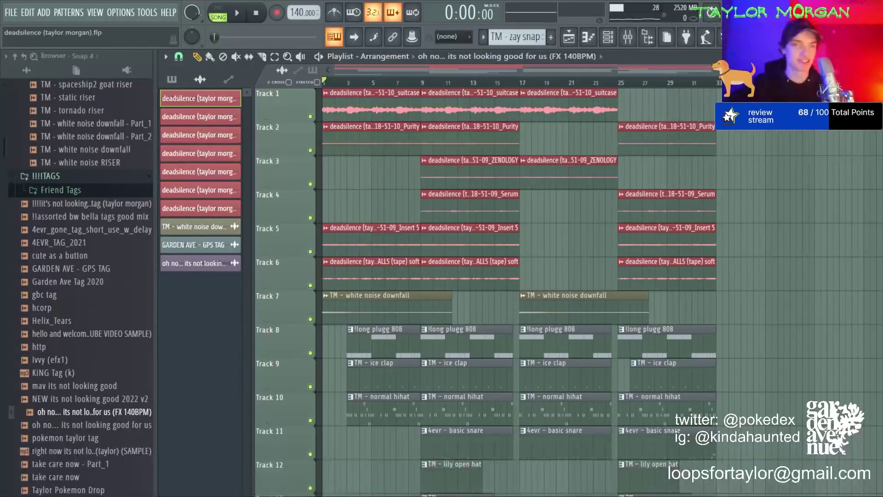
left_click(243, 15)
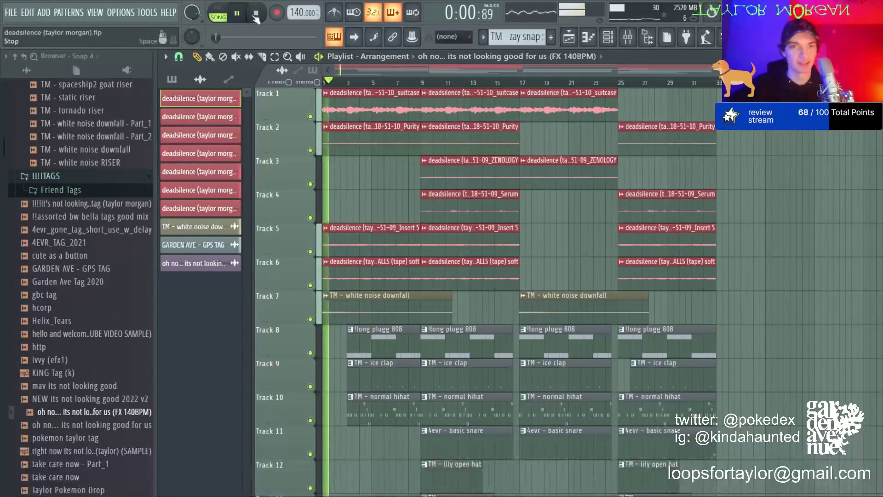
left_click(256, 14)
left_click(239, 15)
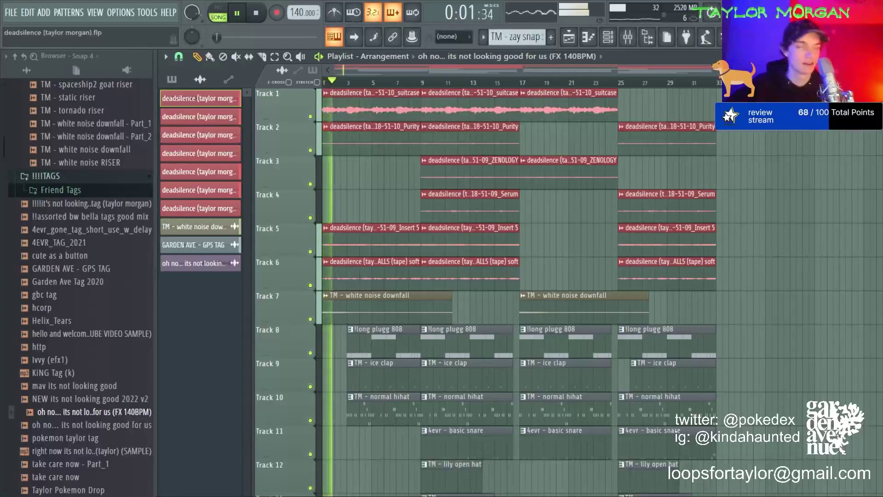